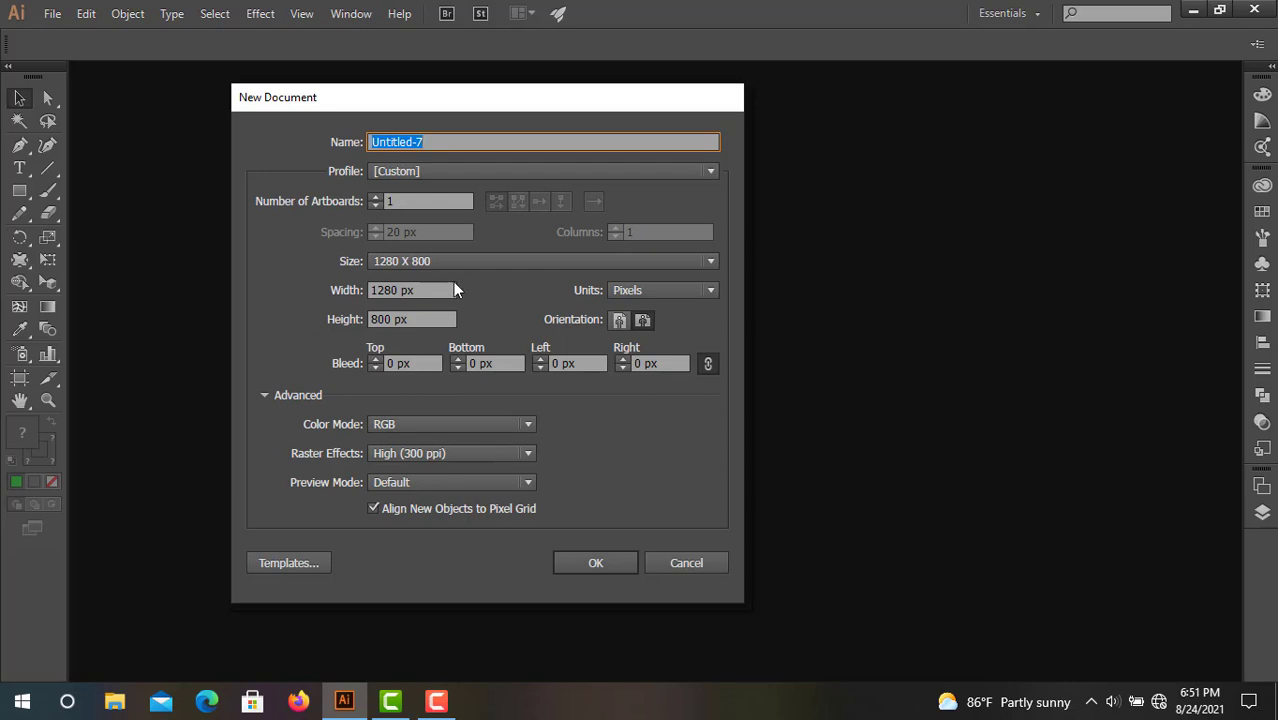
# Create a 1280 x 800 px RGB document and set the default colours to black fill and no stroke
pyautogui.click(577, 559)
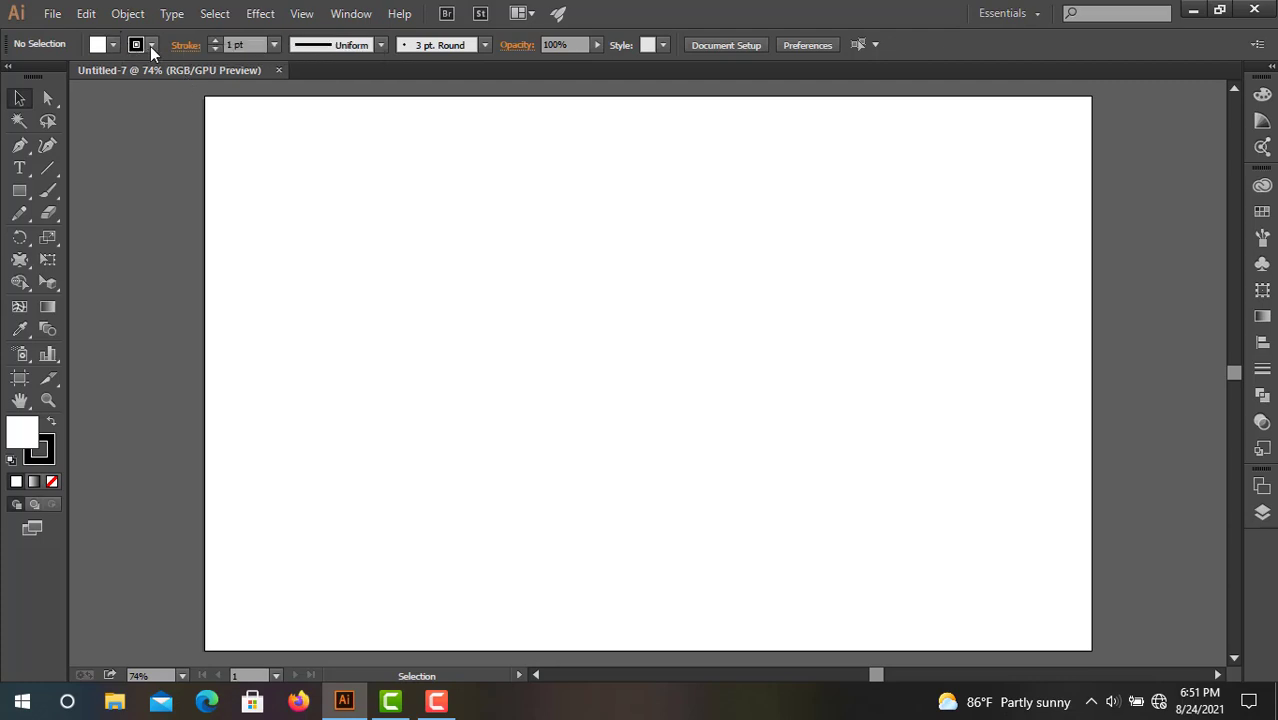
pyautogui.click(151, 44)
pyautogui.click(13, 76)
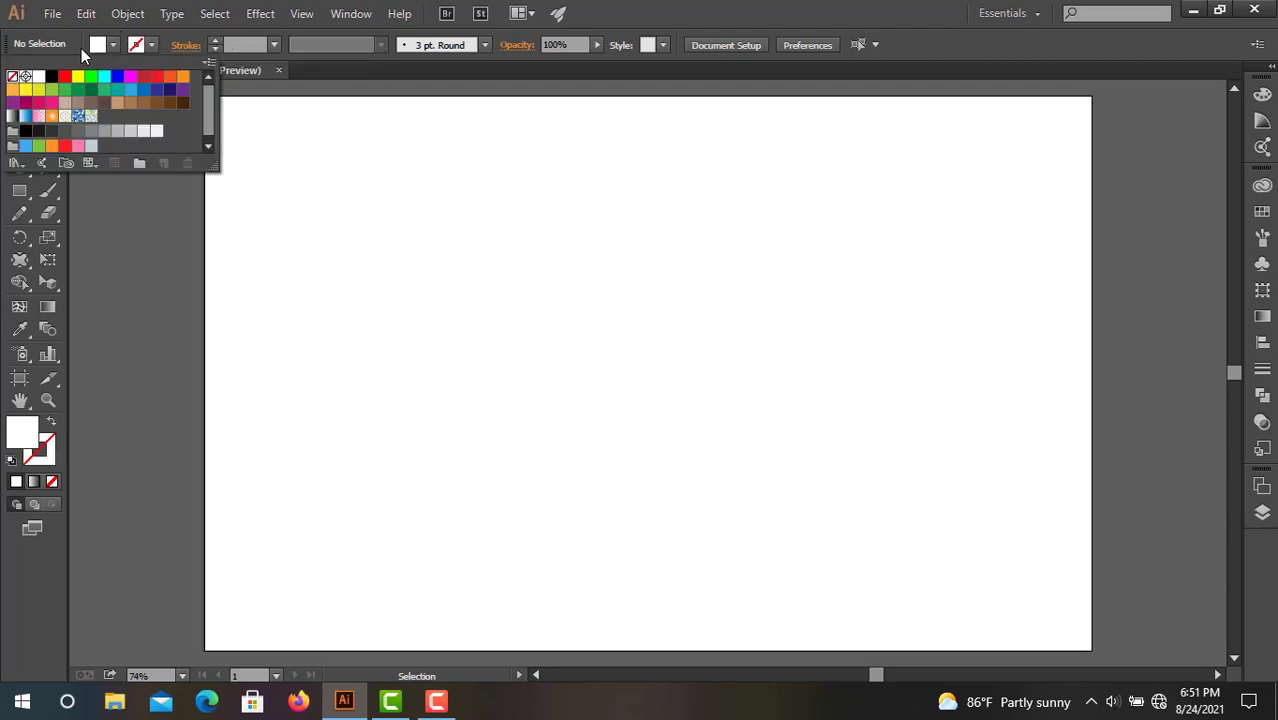
pyautogui.click(51, 76)
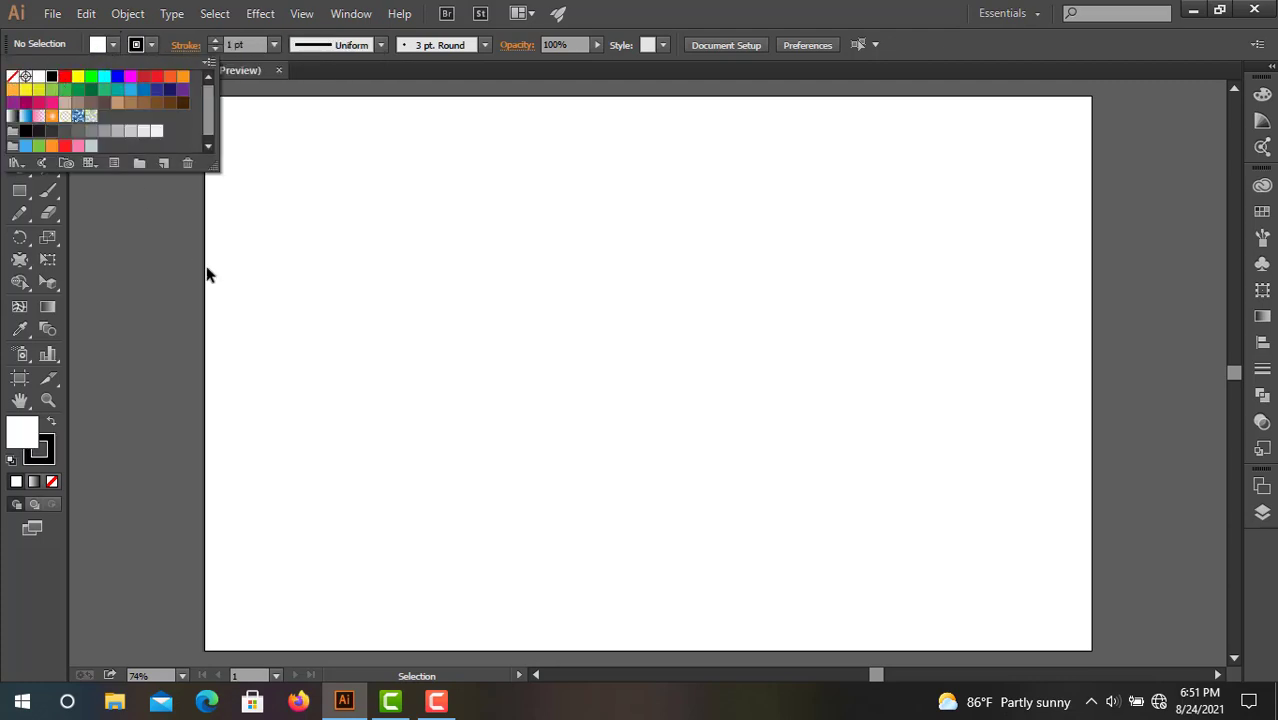
pyautogui.click(151, 44)
pyautogui.click(151, 44)
pyautogui.click(13, 76)
pyautogui.click(114, 45)
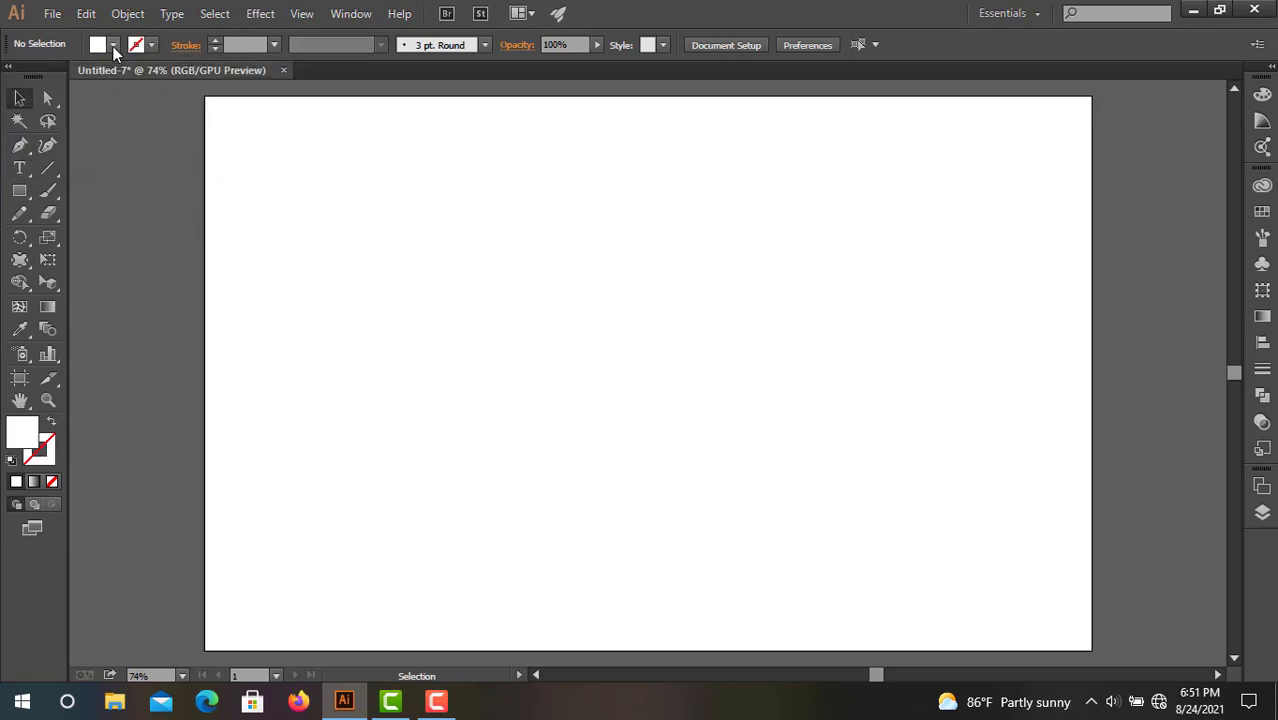
pyautogui.click(113, 45)
pyautogui.click(51, 76)
pyautogui.click(183, 194)
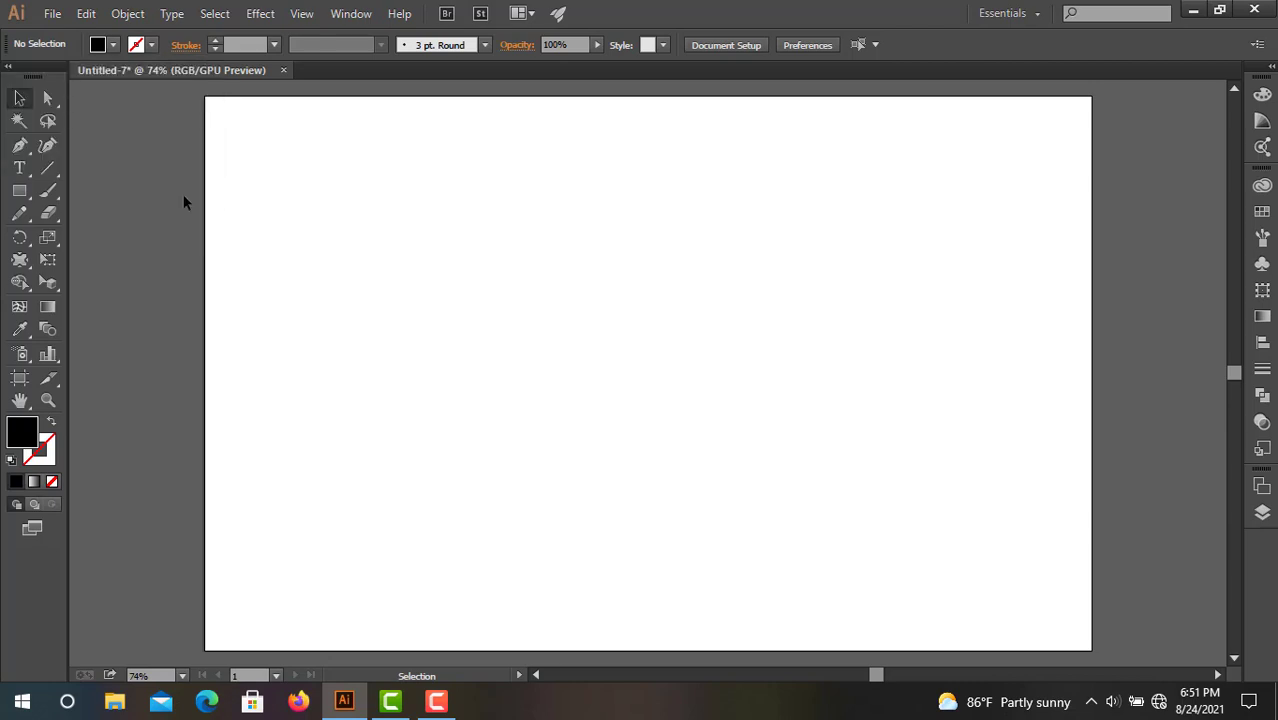
# Create a black rectangle 1280 px wide and 800 px high
pyautogui.click(19, 190)
pyautogui.click(439, 251)
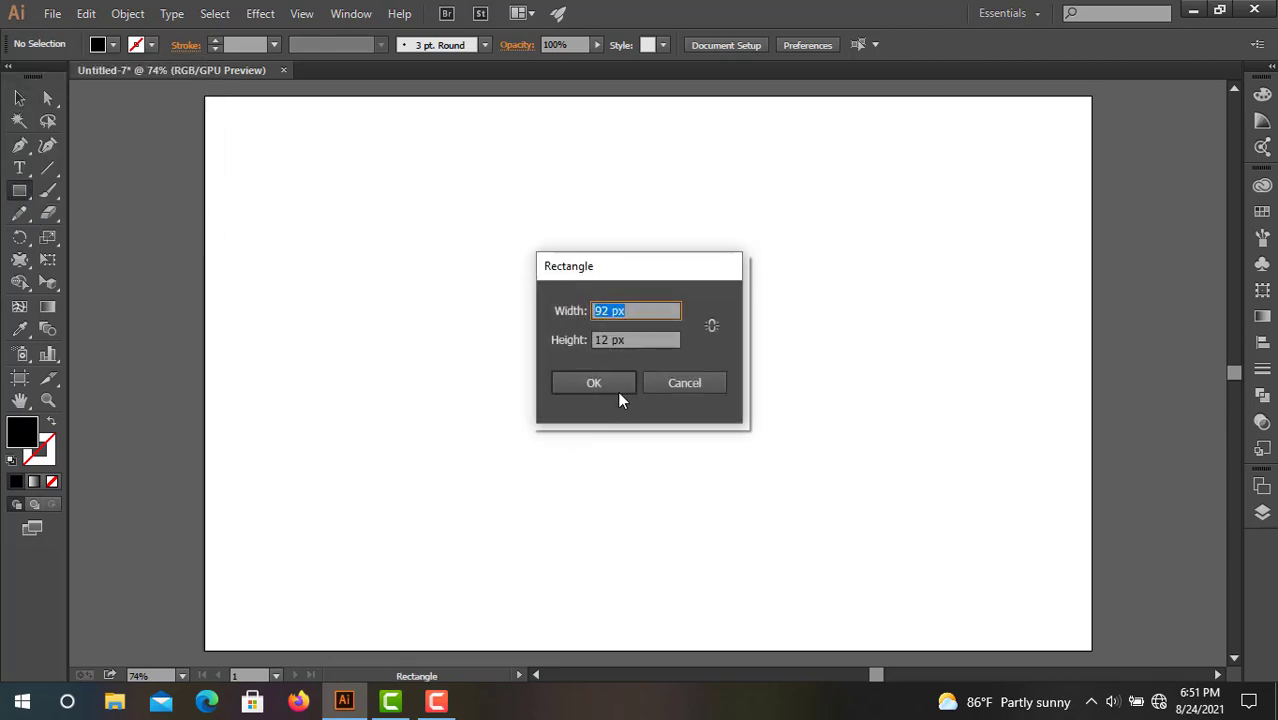
pyautogui.write('1280')
pyautogui.press('Tab')
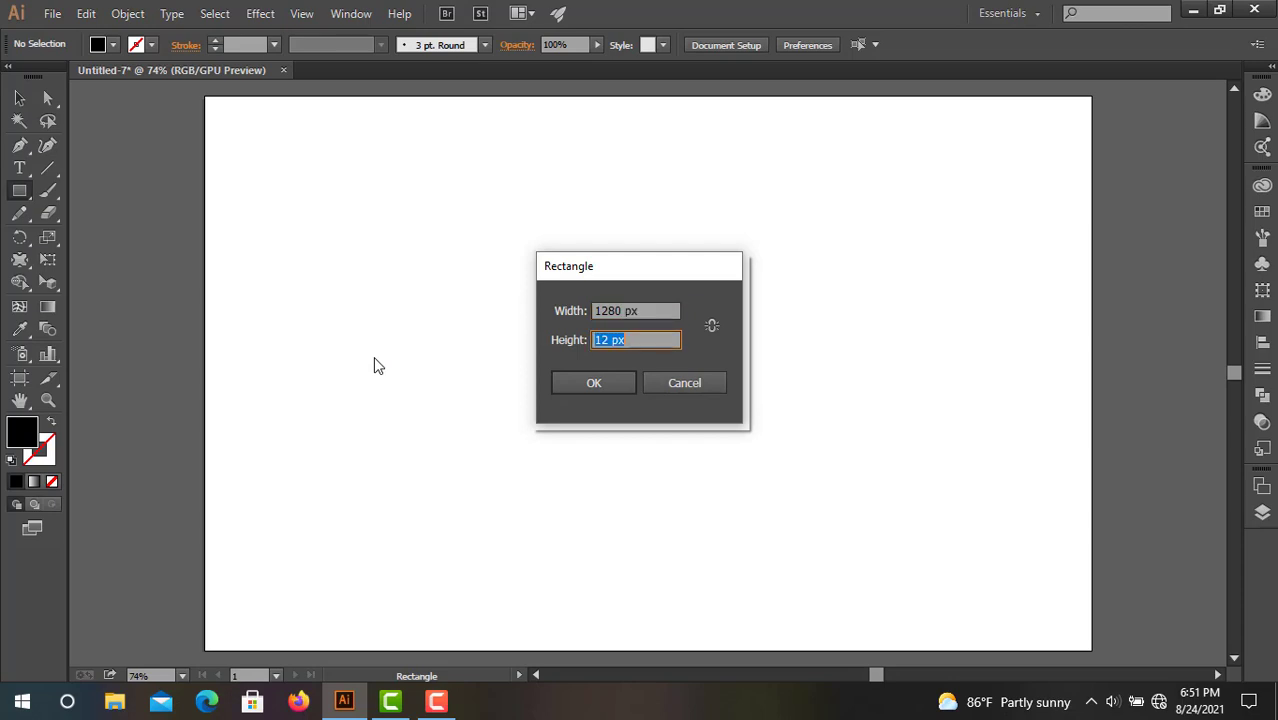
pyautogui.write('800')
pyautogui.press('Return')
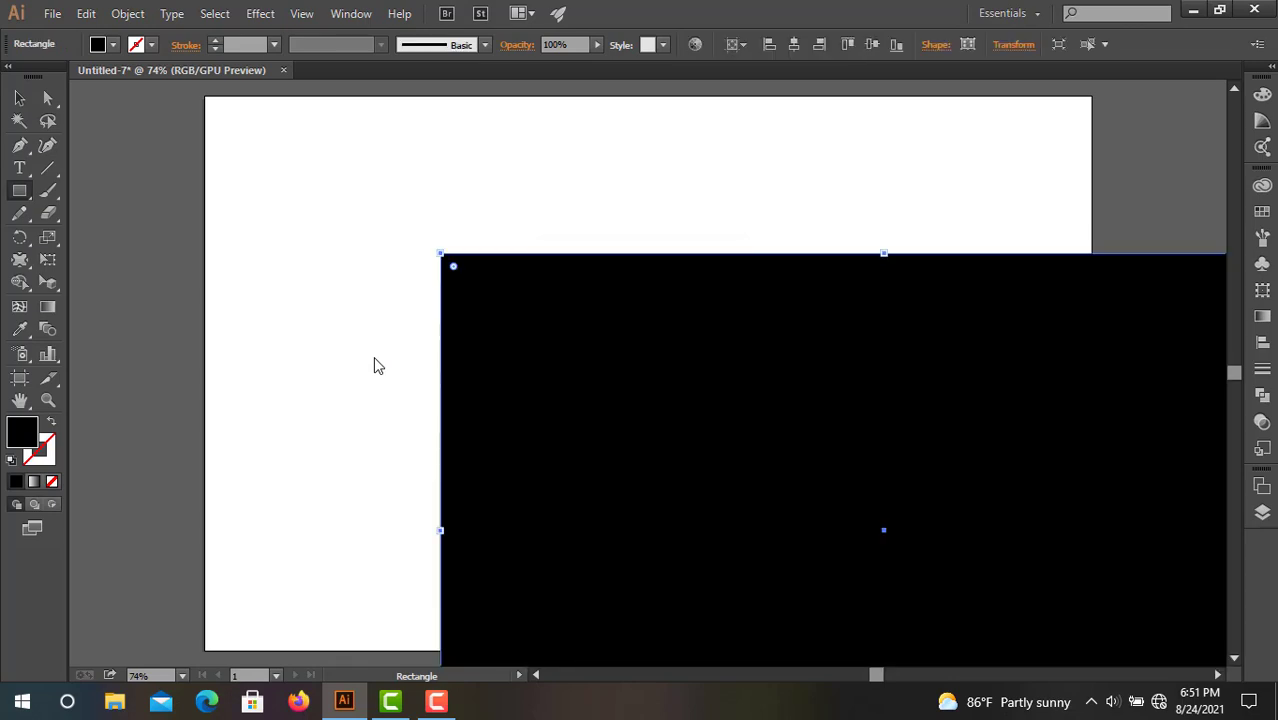
# Align the black rectangle to the artboard so it covers it completely, and lock it as the background
pyautogui.click(819, 46)
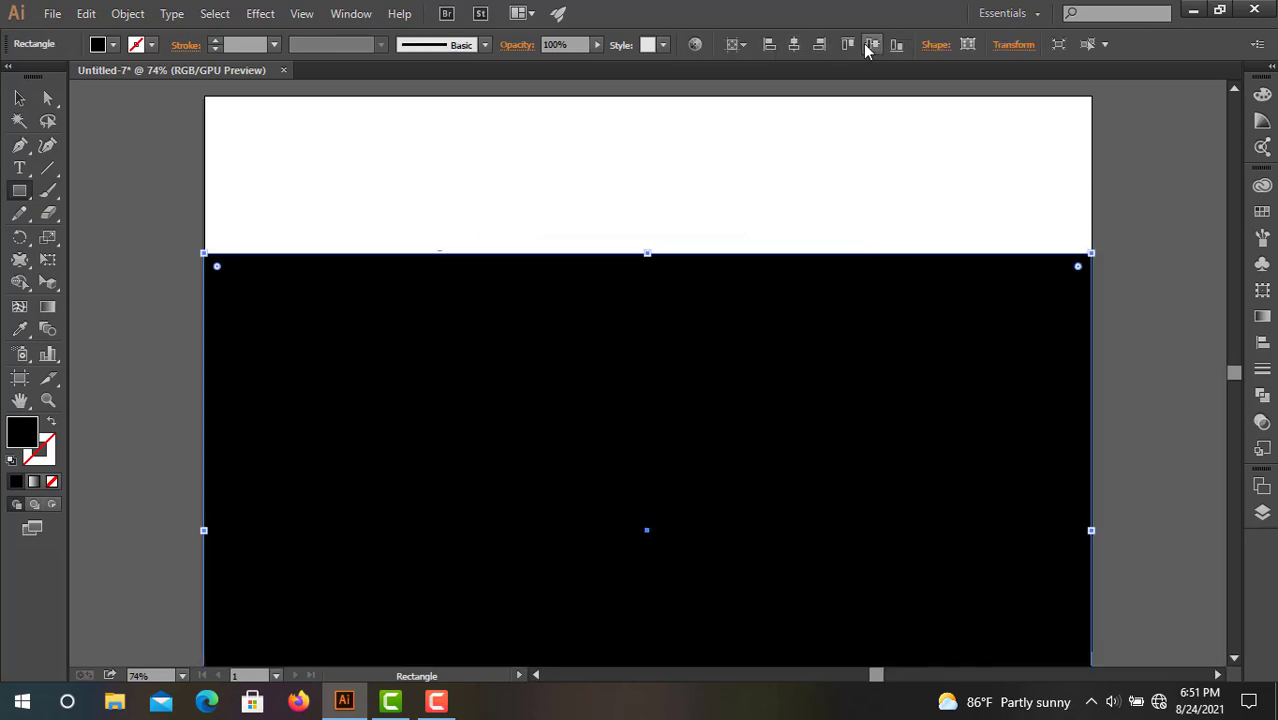
pyautogui.click(869, 46)
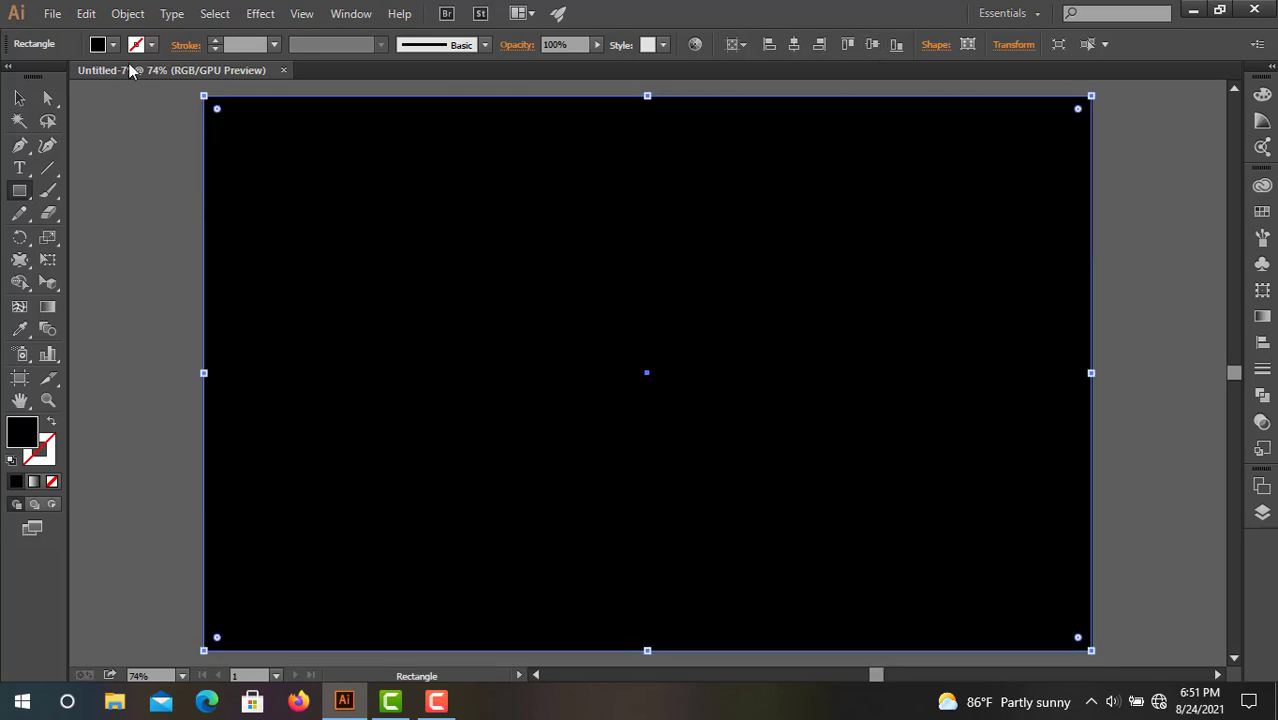
pyautogui.click(128, 13)
pyautogui.moveTo(340, 120)
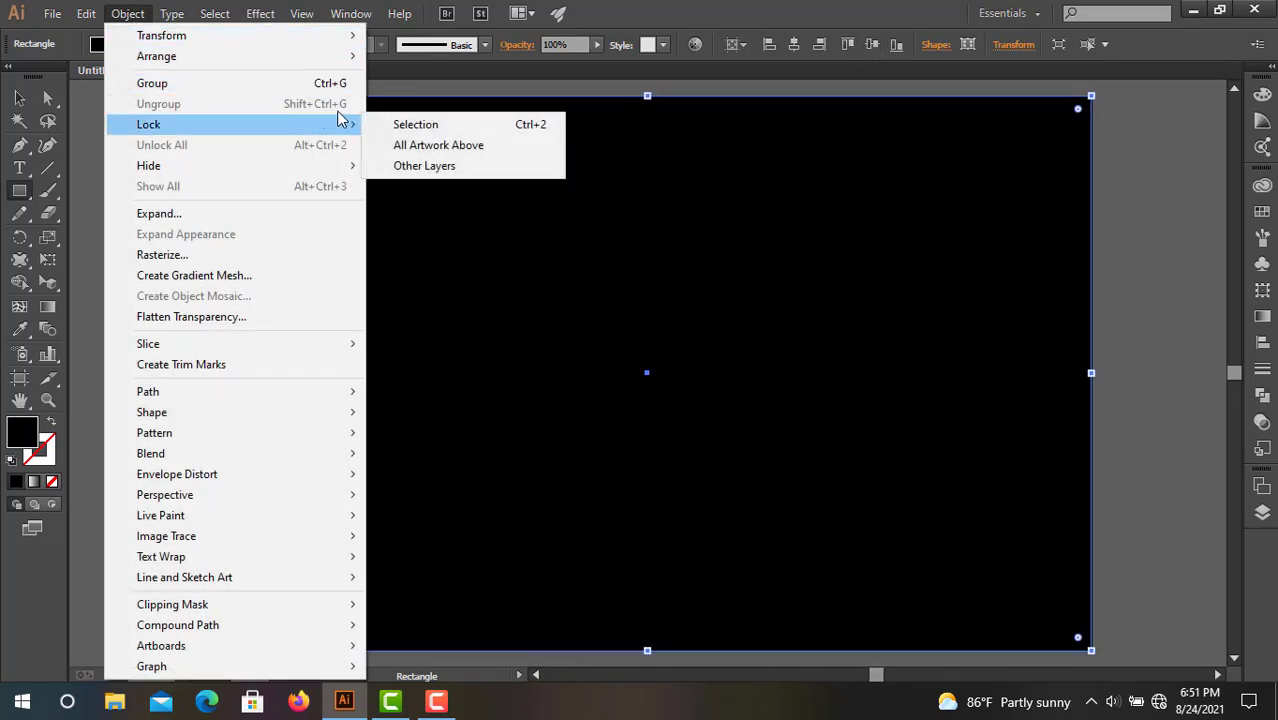
pyautogui.click(482, 132)
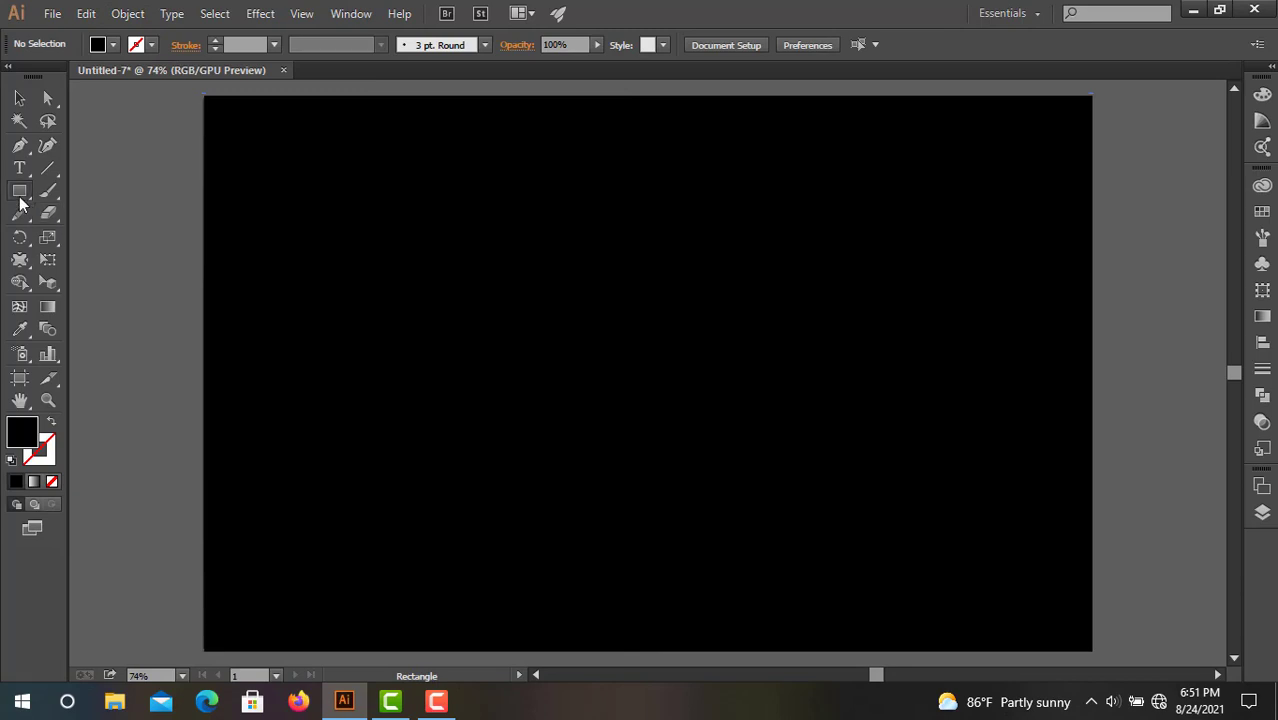
# Start a point text object near the artboard's centre with orange fill and the Righteous font
pyautogui.click(19, 168)
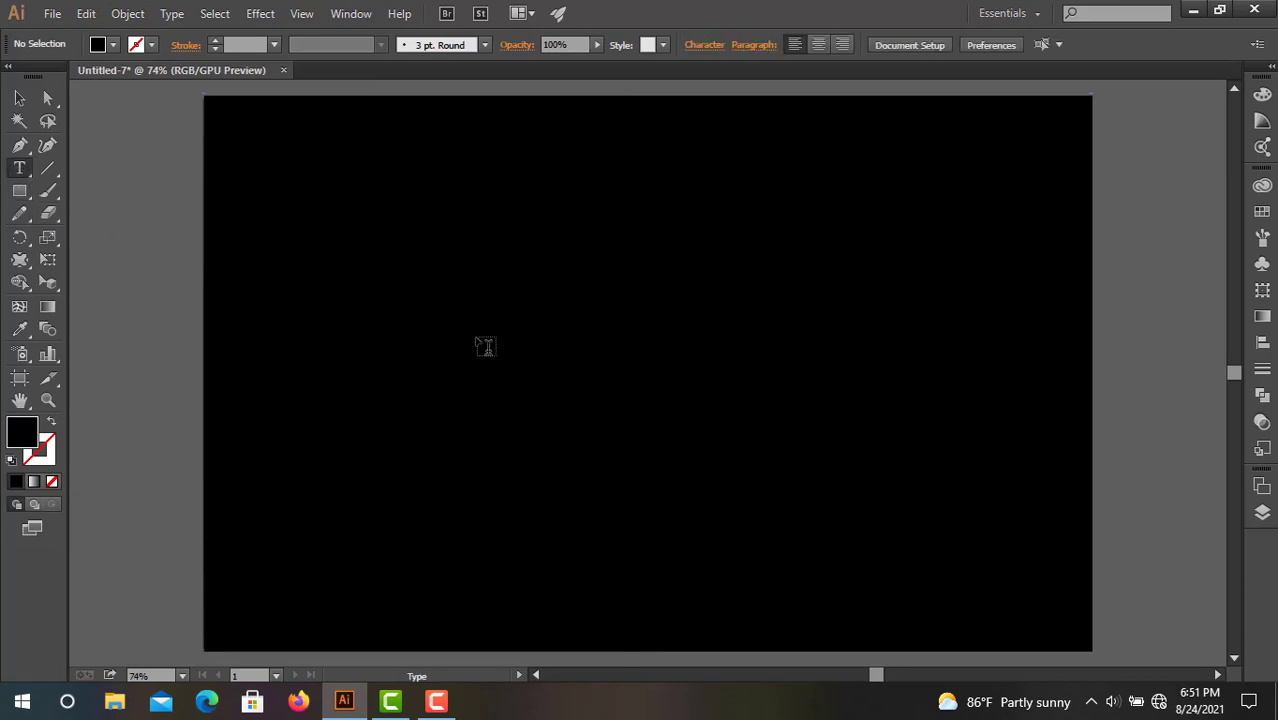
pyautogui.click(563, 362)
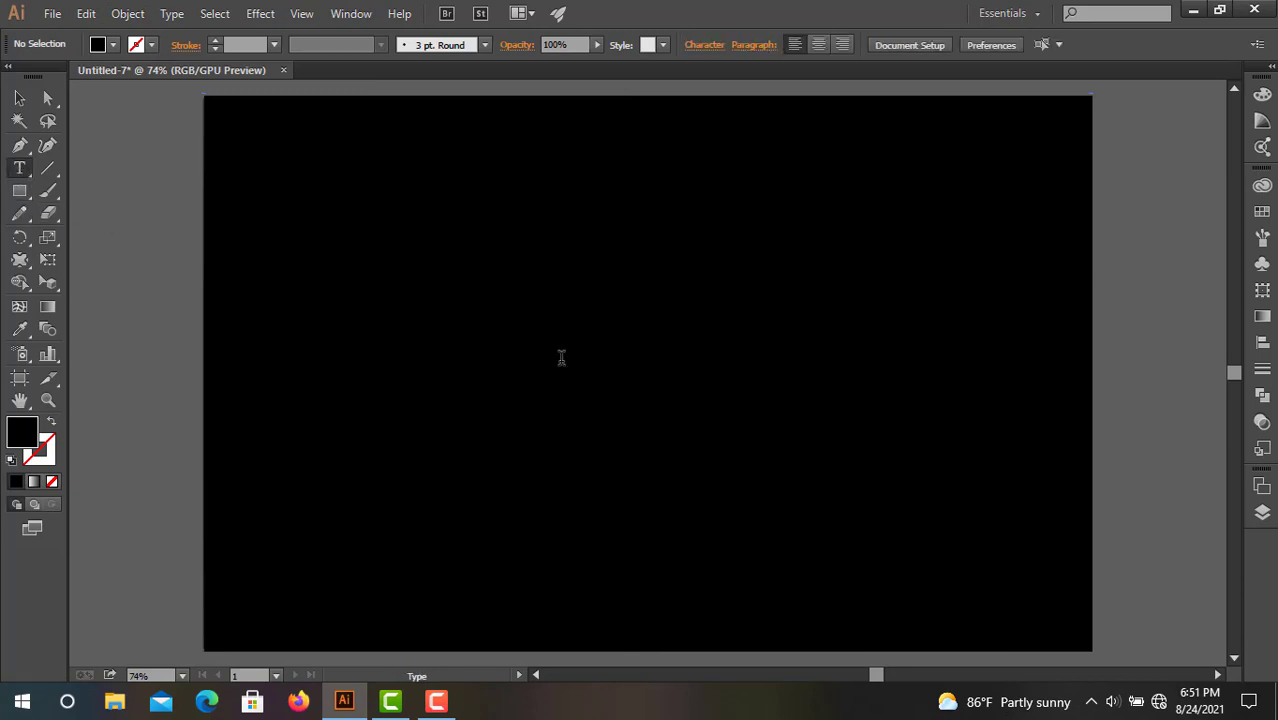
pyautogui.click(114, 46)
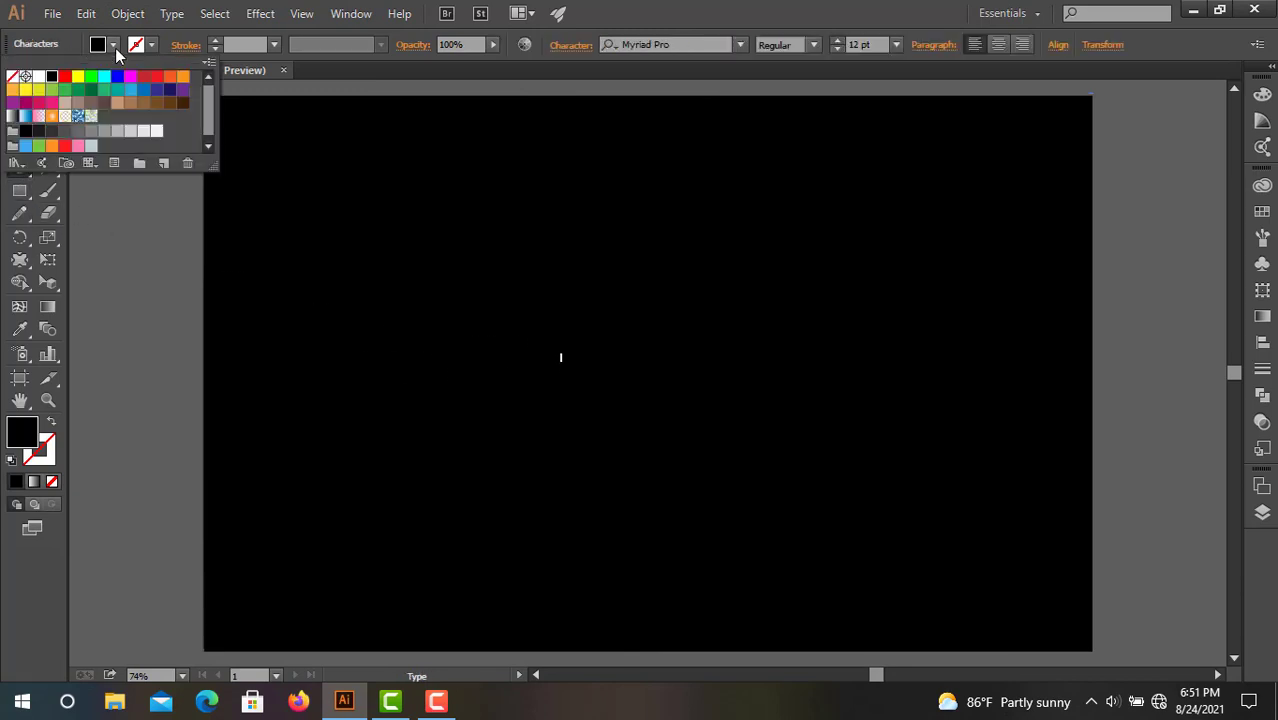
pyautogui.click(169, 78)
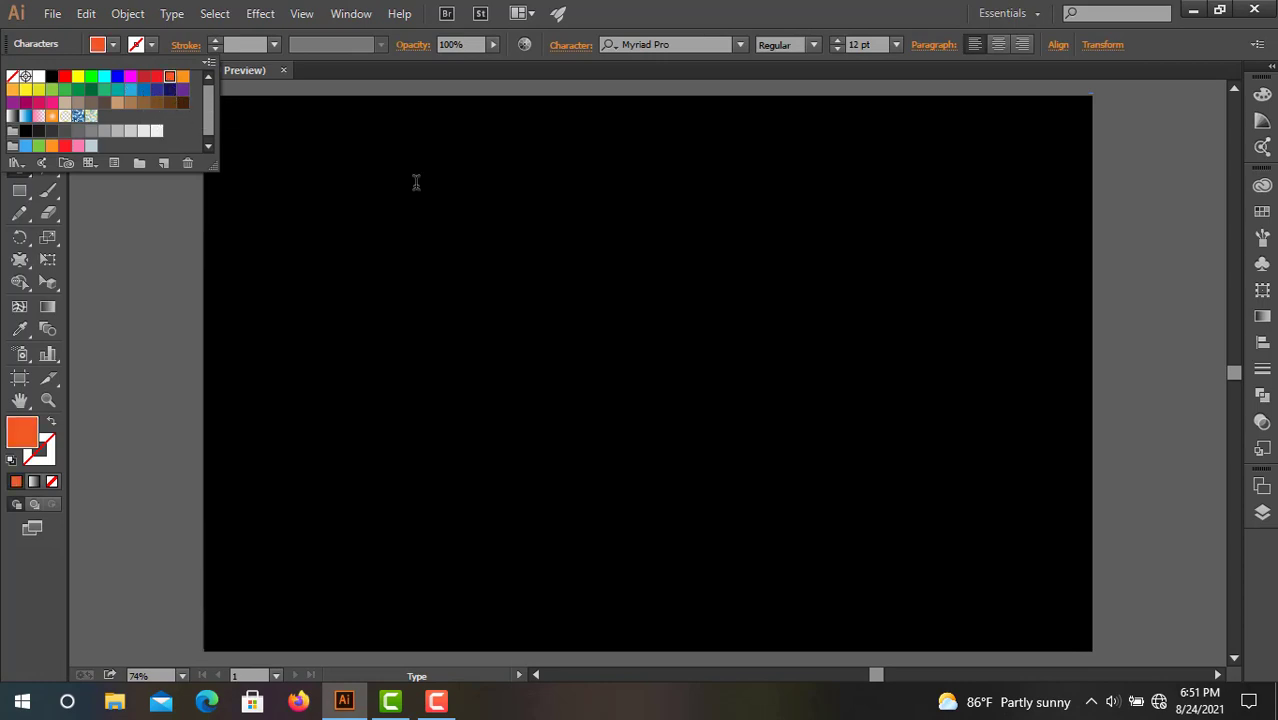
pyautogui.click(679, 44)
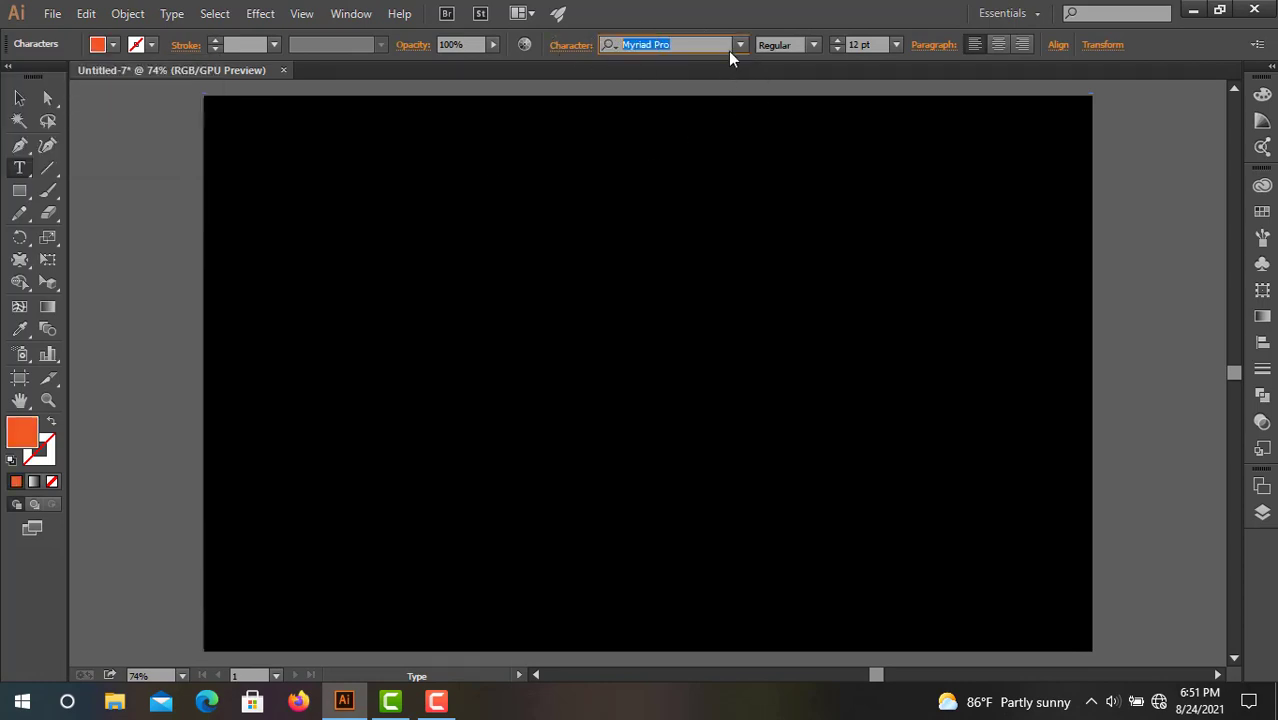
pyautogui.write('righ')
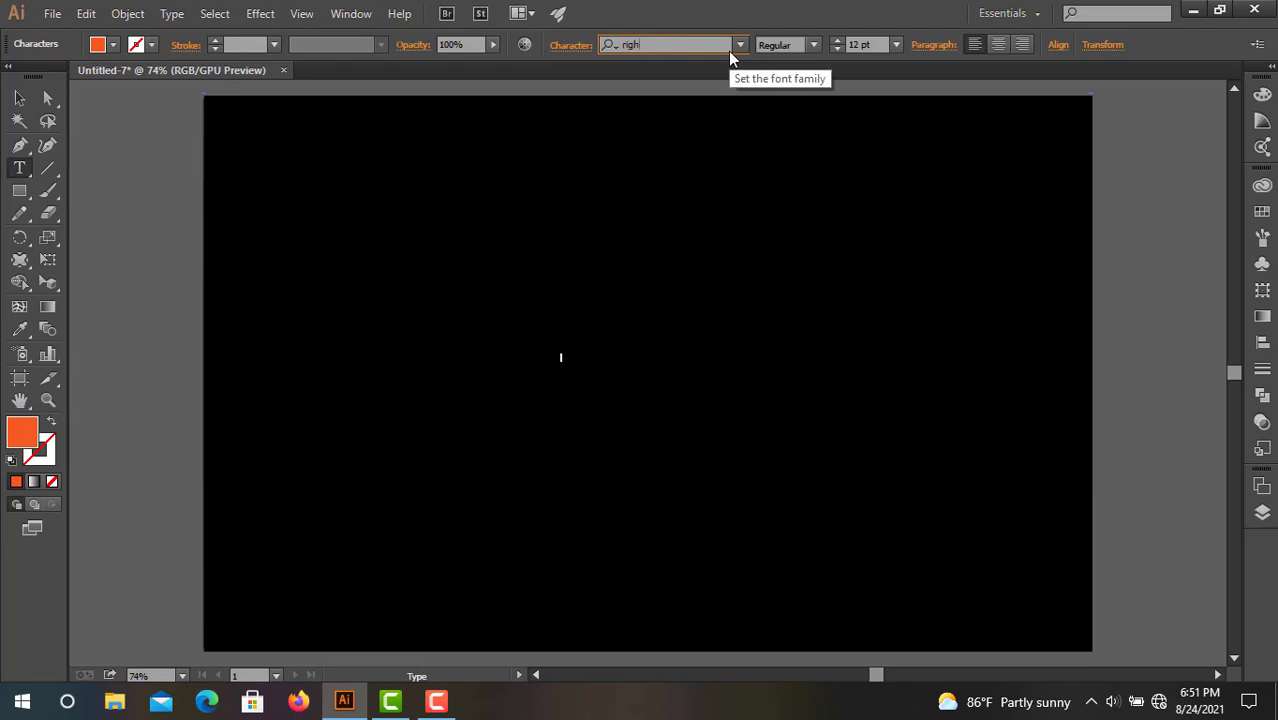
pyautogui.write('teous')
pyautogui.press('Return')
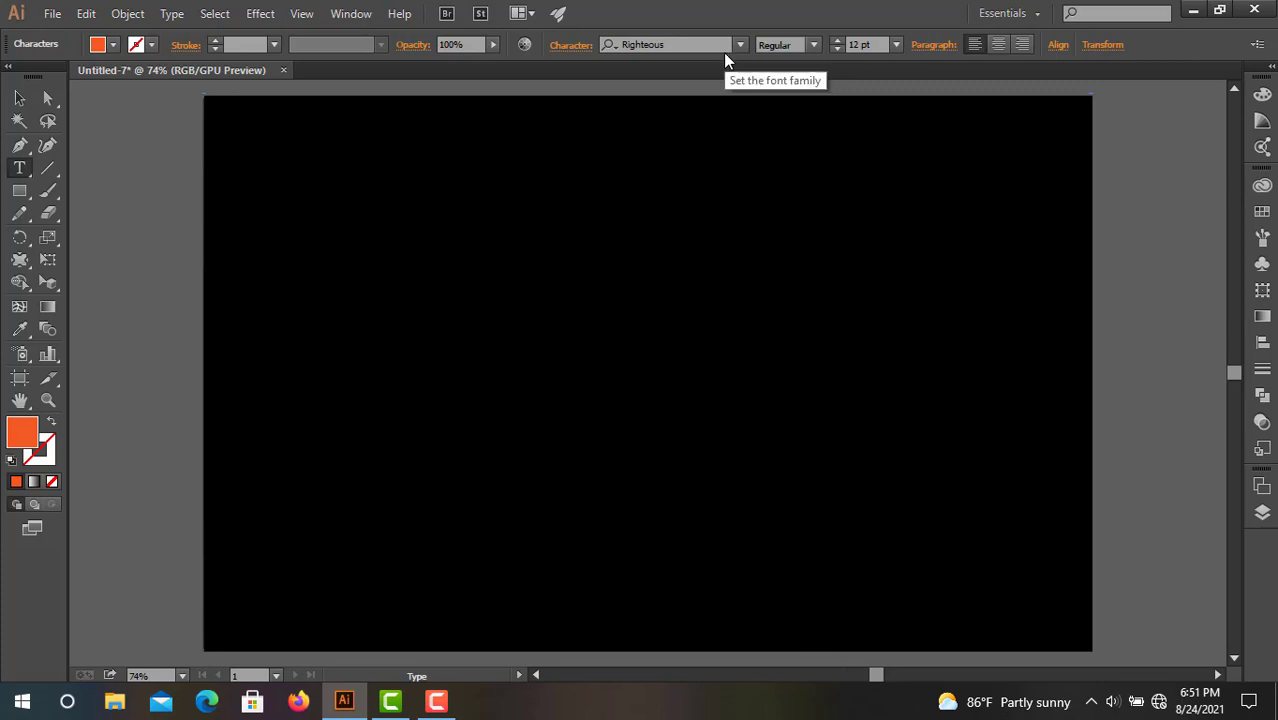
# Set the font size to 72 pt and enter the text "Presto"
pyautogui.click(895, 45)
pyautogui.click(919, 374)
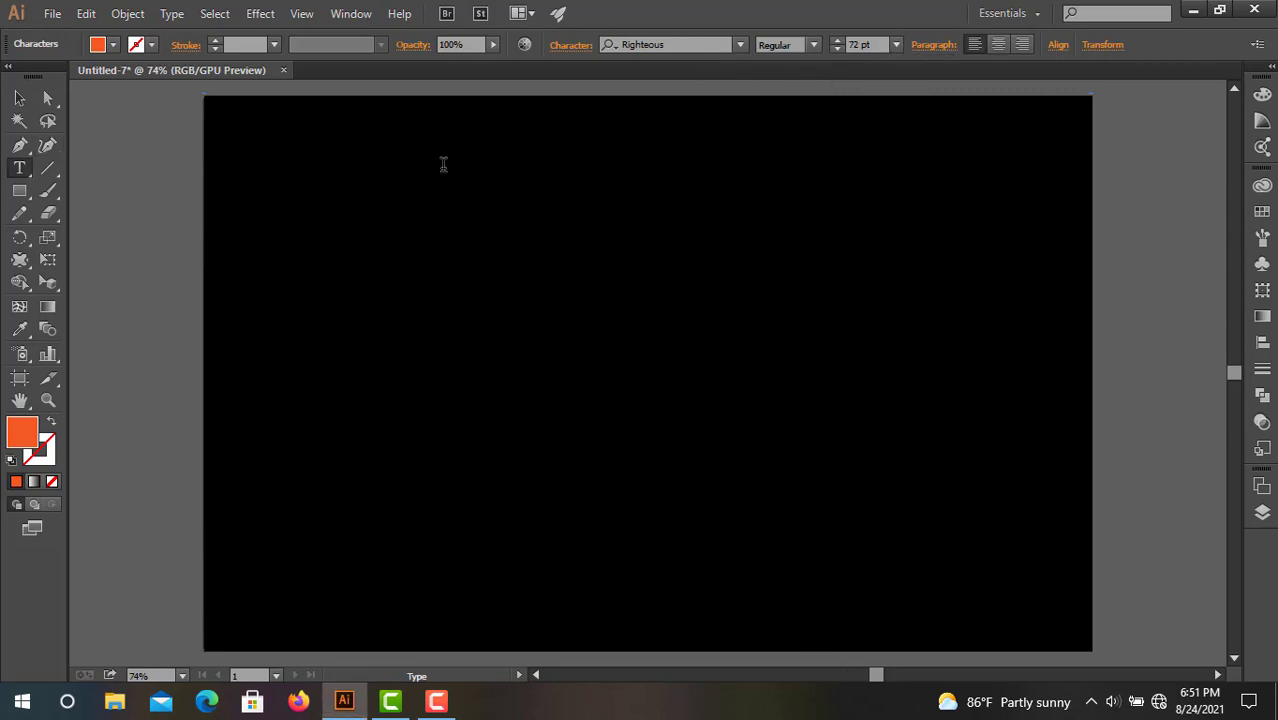
pyautogui.write('Pre')
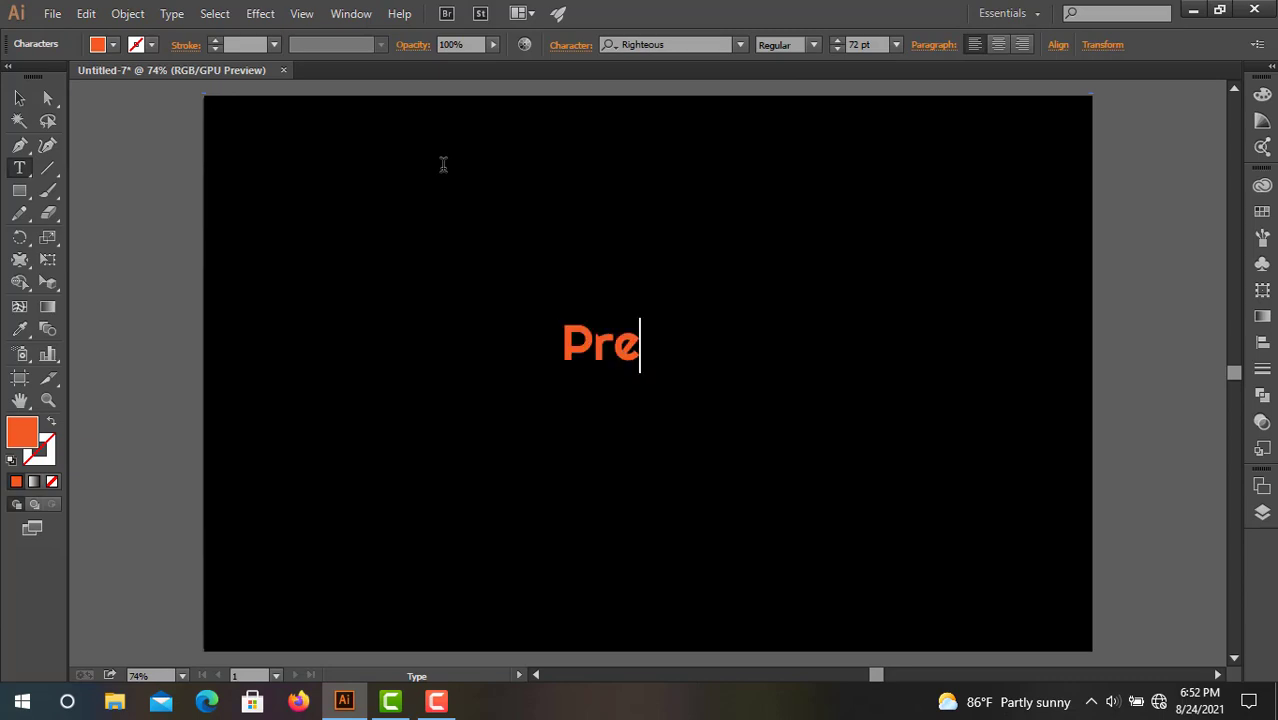
pyautogui.write('sto')
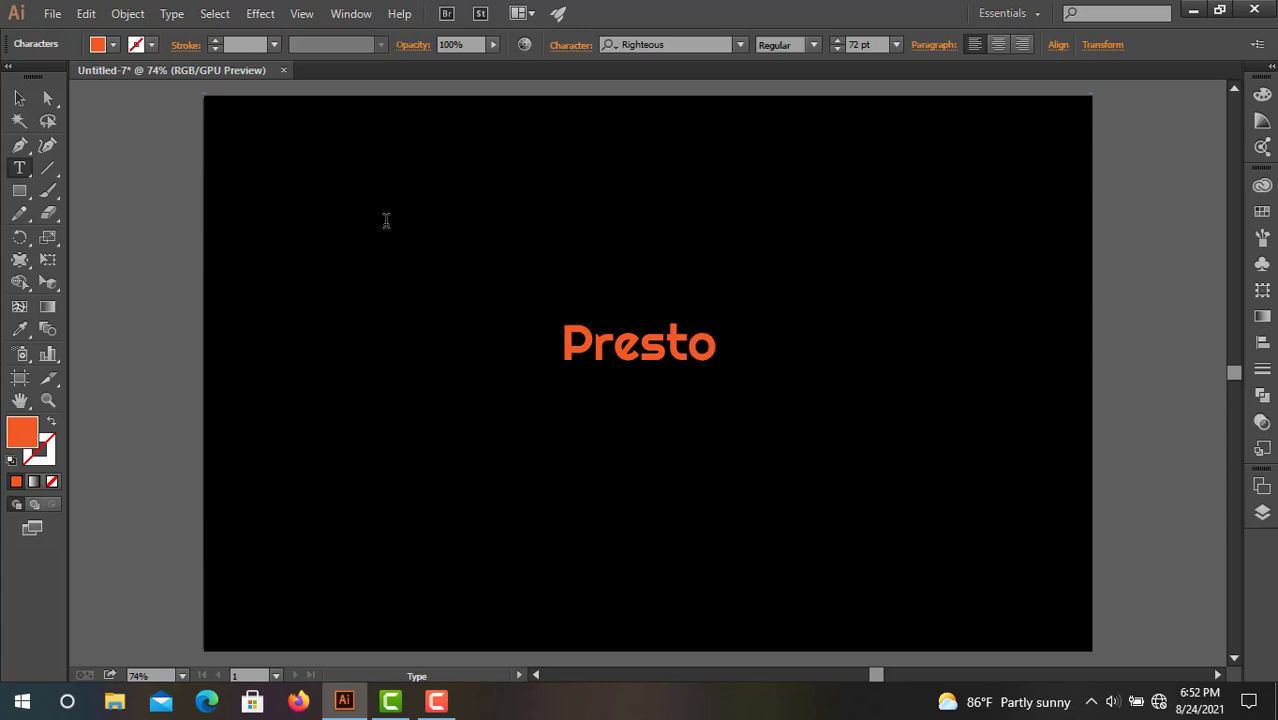
# Scale the Presto text up to about 155 pt, reposition it near the artboard's centre and deselect it
pyautogui.click(20, 99)
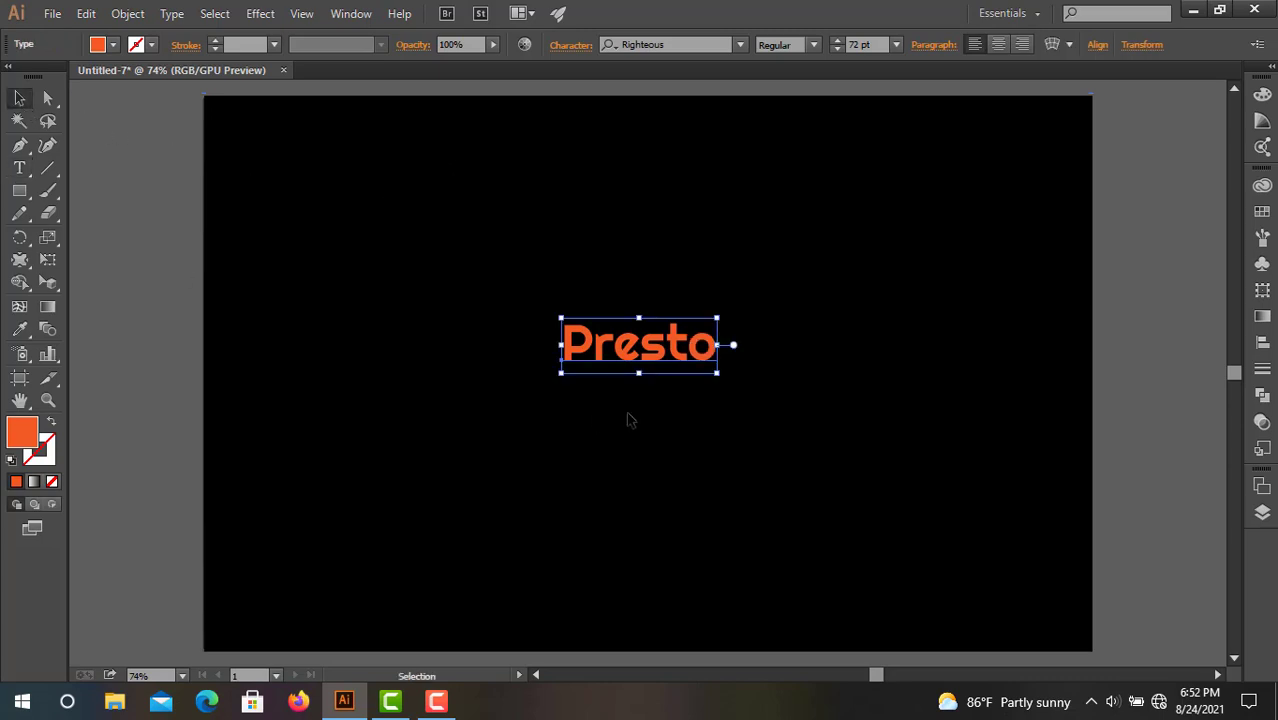
pyautogui.moveTo(719, 372); pyautogui.dragTo(899, 542)
pyautogui.moveTo(875, 415); pyautogui.dragTo(821, 388)
pyautogui.click(707, 387)
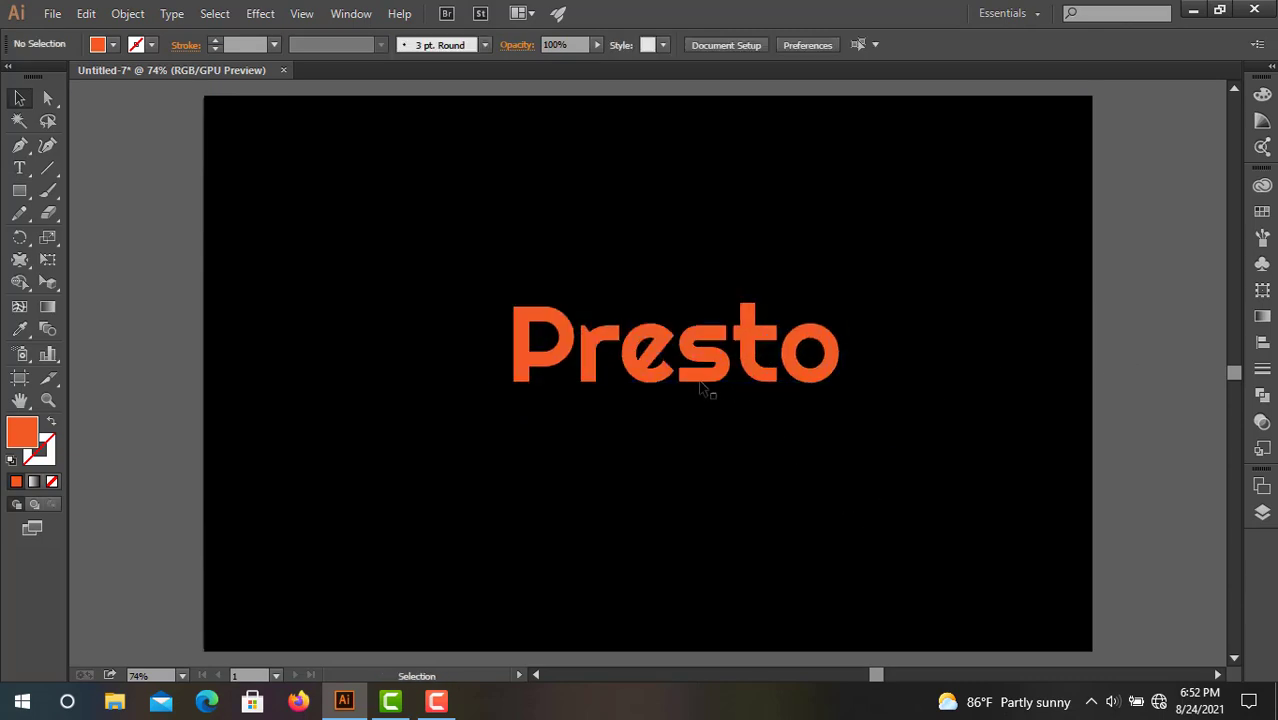
pyautogui.click(667, 386)
pyautogui.moveTo(665, 388); pyautogui.dragTo(660, 389)
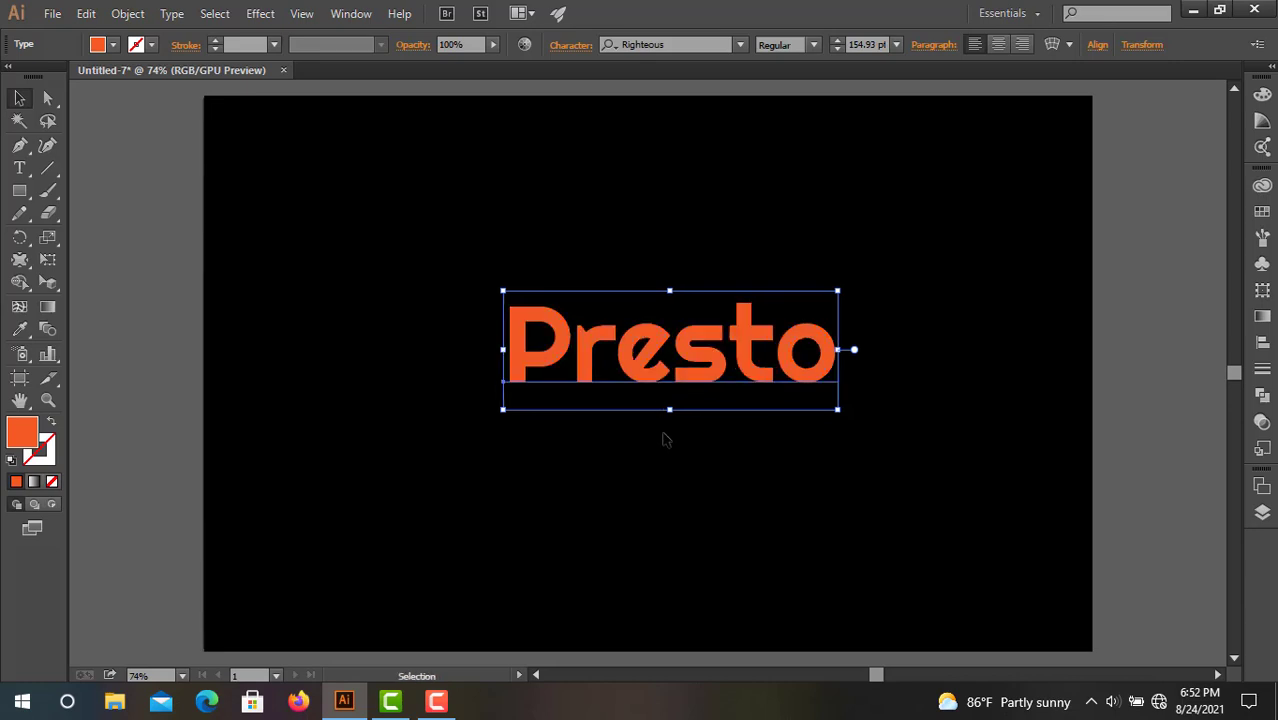
pyautogui.click(642, 428)
pyautogui.click(512, 379)
pyautogui.click(450, 451)
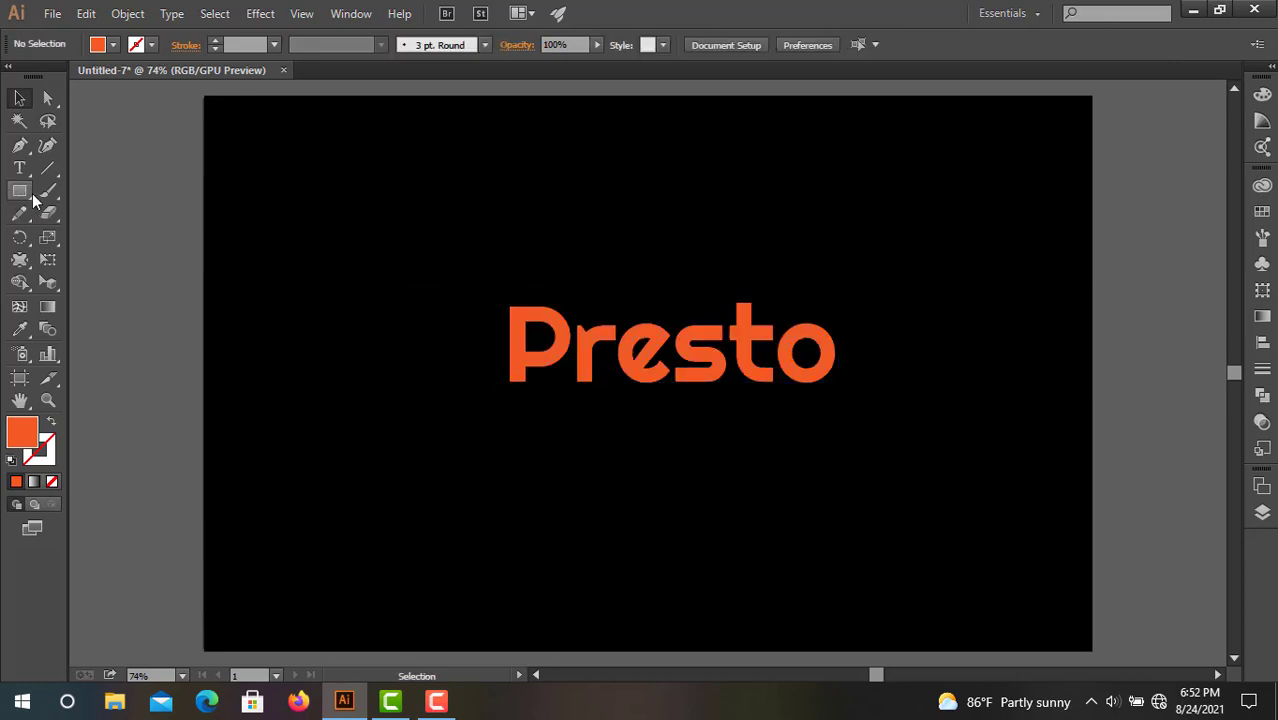
# Draw a thin horizontal orange rectangle about 130 px wide and 14 px high just left of the P
pyautogui.moveTo(25, 204); pyautogui.dragTo(102, 196)
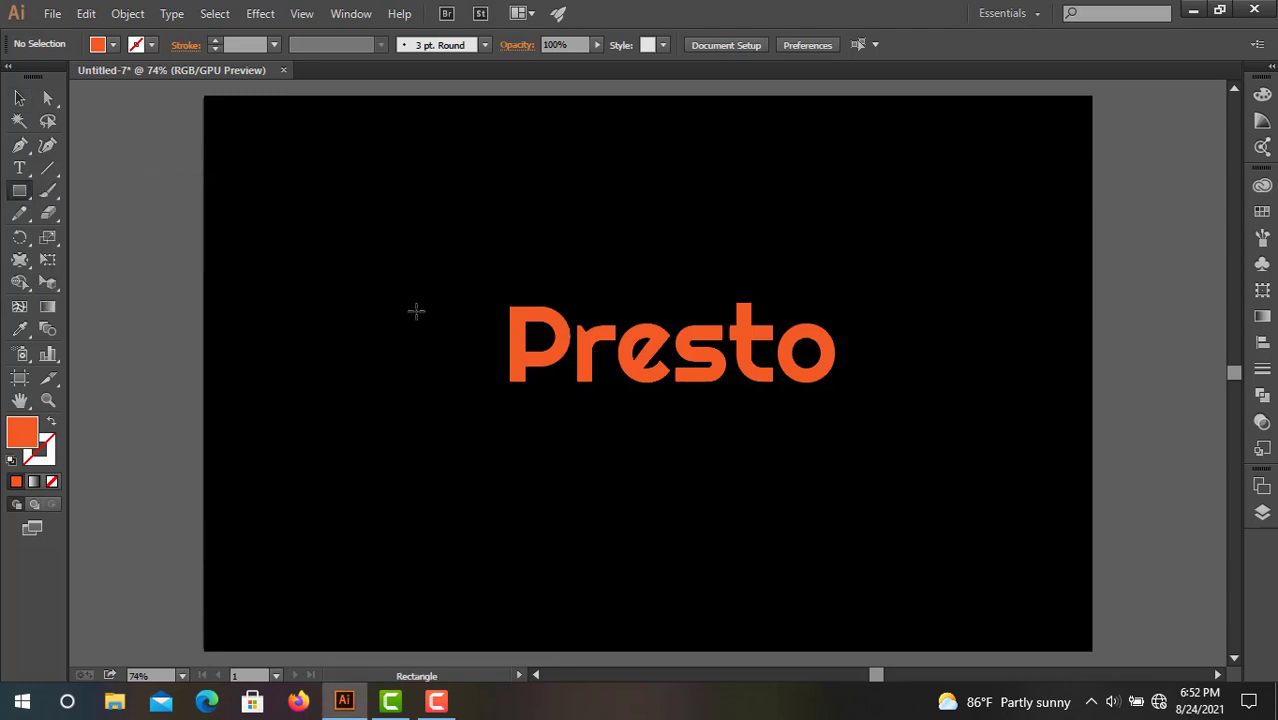
pyautogui.moveTo(416, 311); pyautogui.dragTo(506, 322)
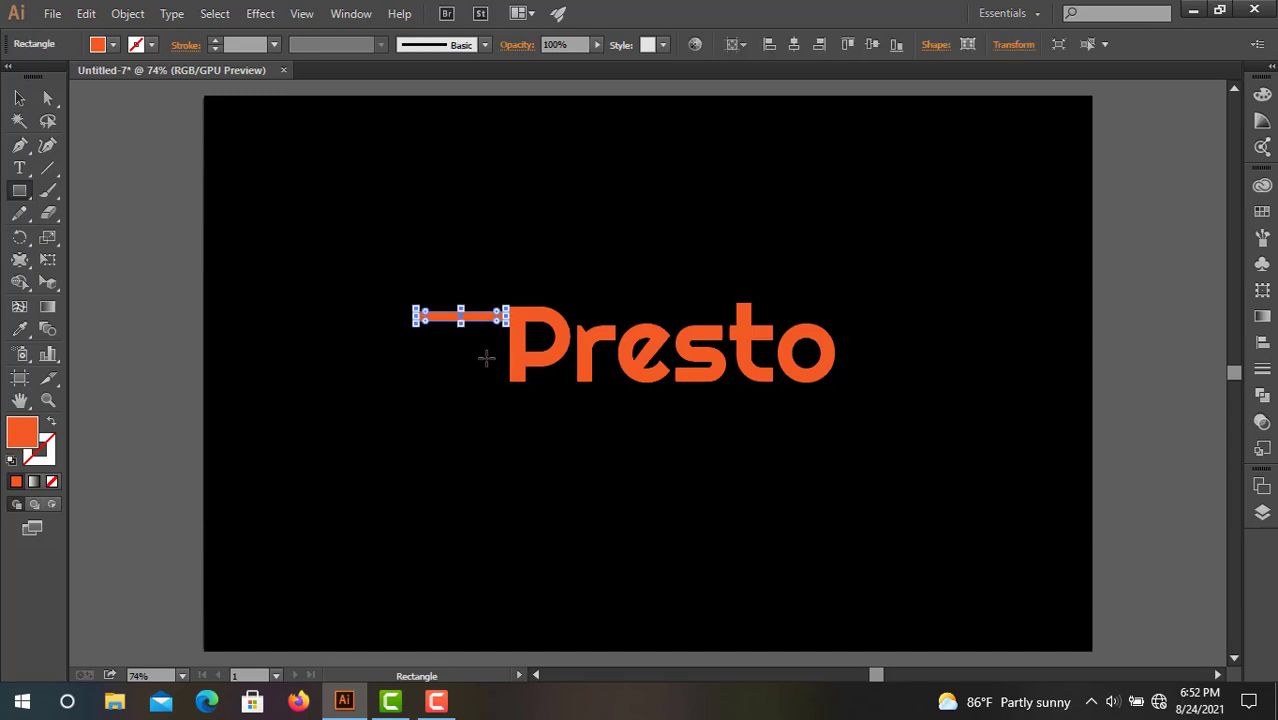
pyautogui.scroll(5, 486, 358)
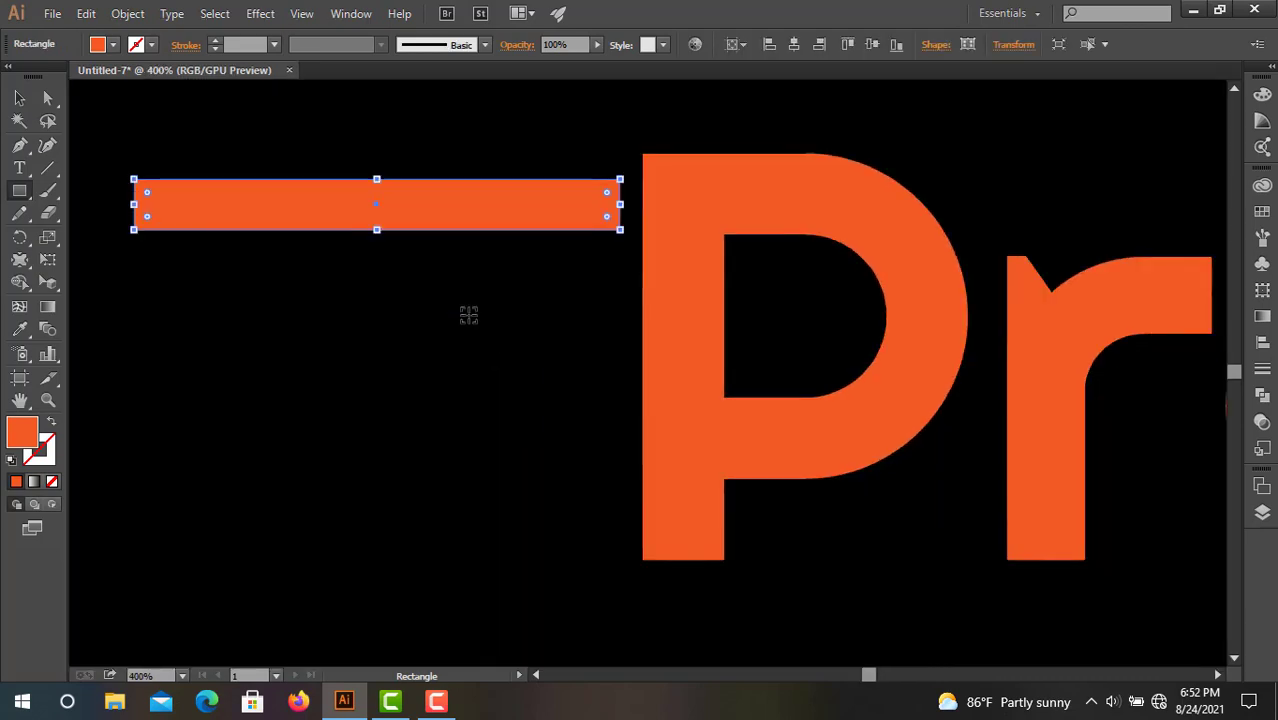
# Show the rulers, place a horizontal guide along the top of the P, and move the bar's top edge onto it
pyautogui.hotkey('ctrl', '1')
pyautogui.moveTo(893, 228); pyautogui.dragTo(752, 316)
pyautogui.hotkey('ctrl', 'r')
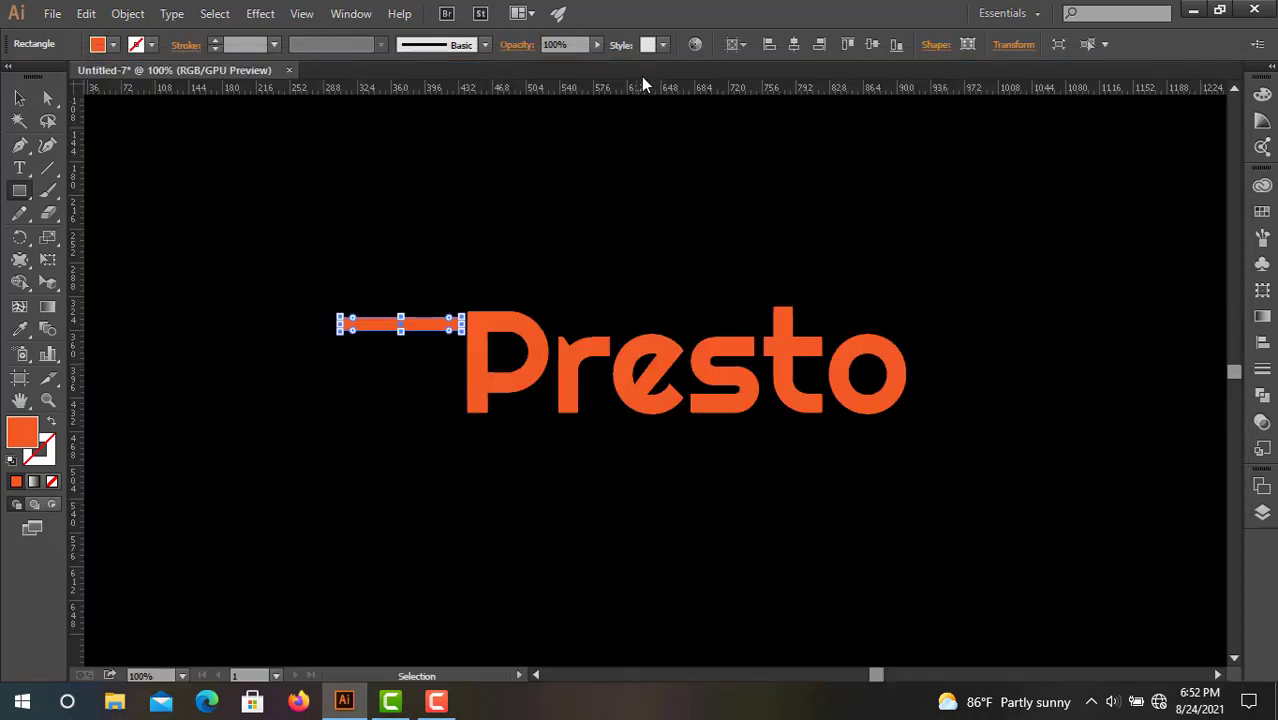
pyautogui.moveTo(641, 80); pyautogui.dragTo(632, 312)
pyautogui.scroll(4, 473, 366)
pyautogui.moveTo(538, 192); pyautogui.dragTo(664, 247)
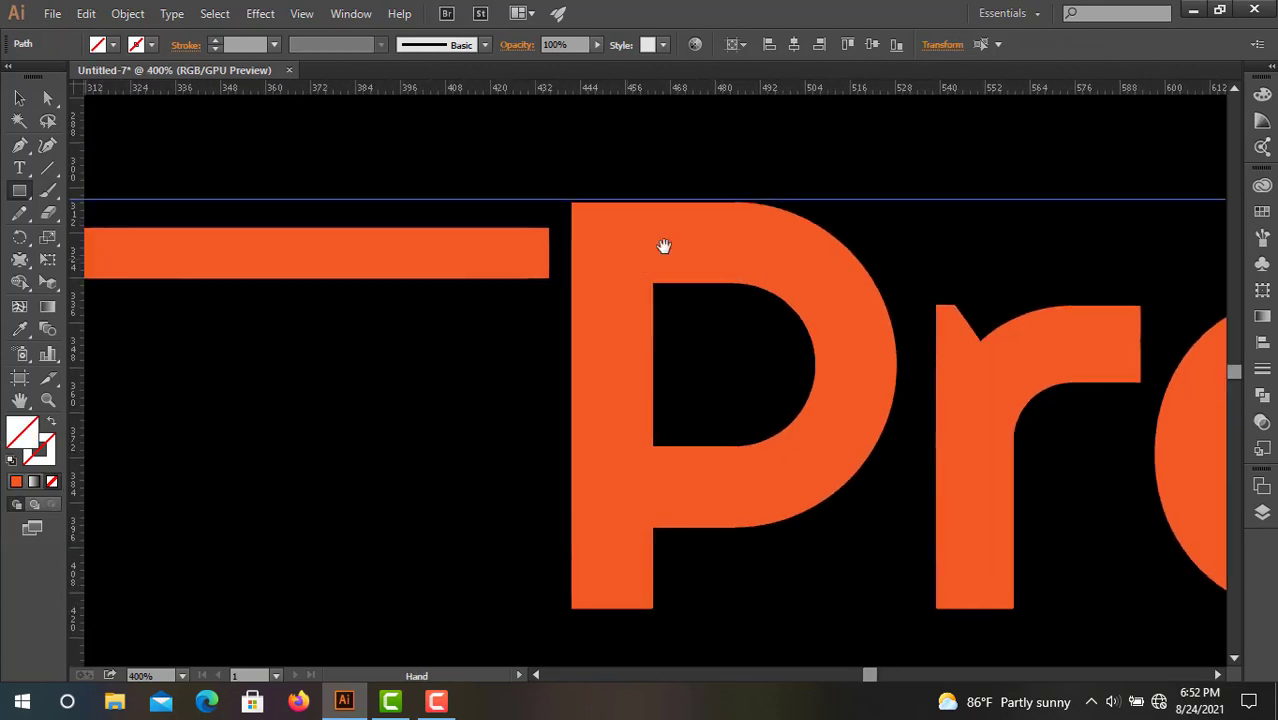
pyautogui.press('v')
pyautogui.moveTo(500, 204); pyautogui.dragTo(508, 208)
pyautogui.moveTo(451, 260)
pyautogui.mouseDown()
pyautogui.moveTo(466, 240)
pyautogui.moveTo(449, 243)
pyautogui.mouseUp()
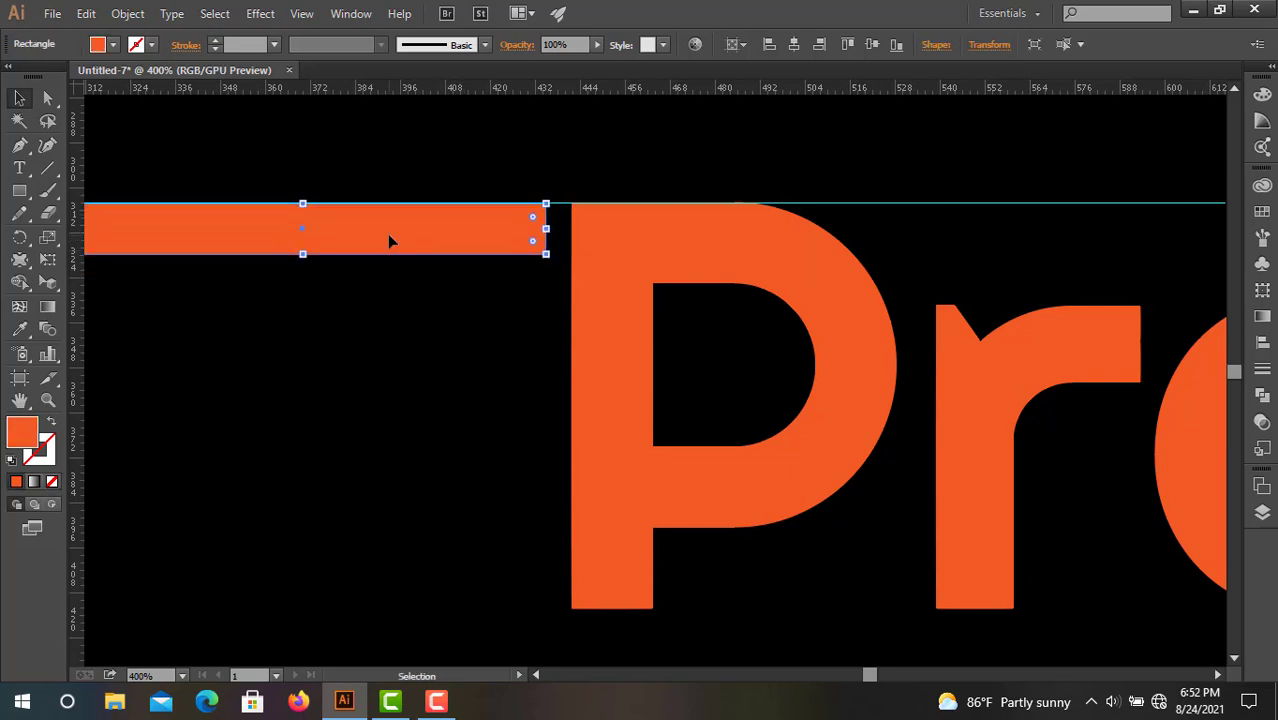
# Thin the bar to about 11 px high and repeat a downward copy to make six evenly spaced bars spanning the P's height
pyautogui.moveTo(301, 257); pyautogui.dragTo(342, 308)
pyautogui.hotkey('ctrl', 'd')
pyautogui.hotkey('ctrl', 'd')
pyautogui.hotkey('ctrl', 'd')
pyautogui.hotkey('ctrl', 'd')
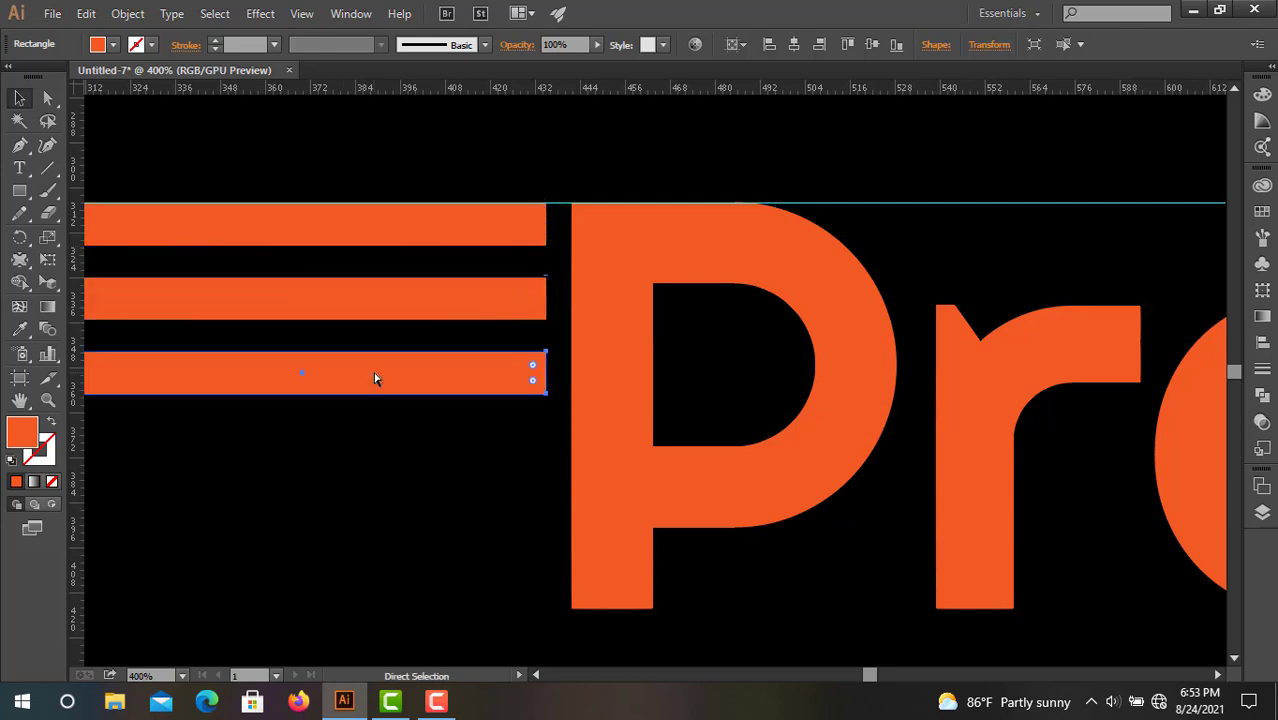
pyautogui.scroll(-4, 370, 376)
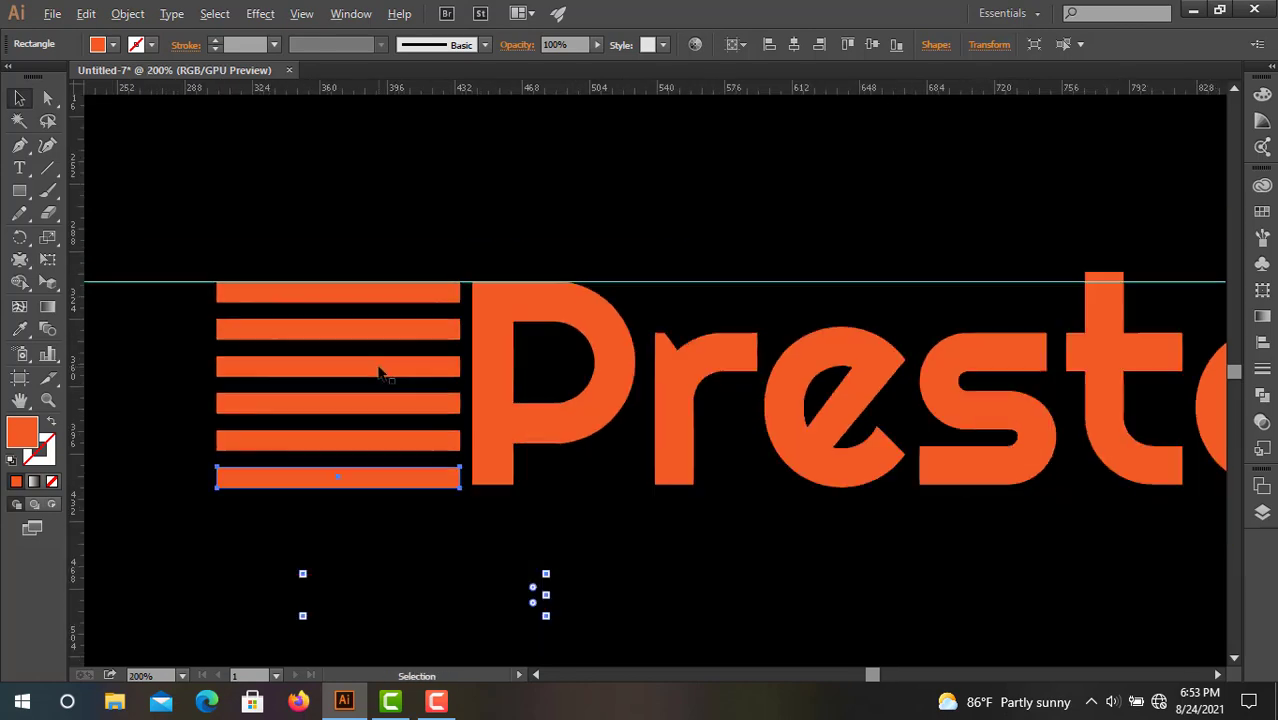
pyautogui.click(230, 390)
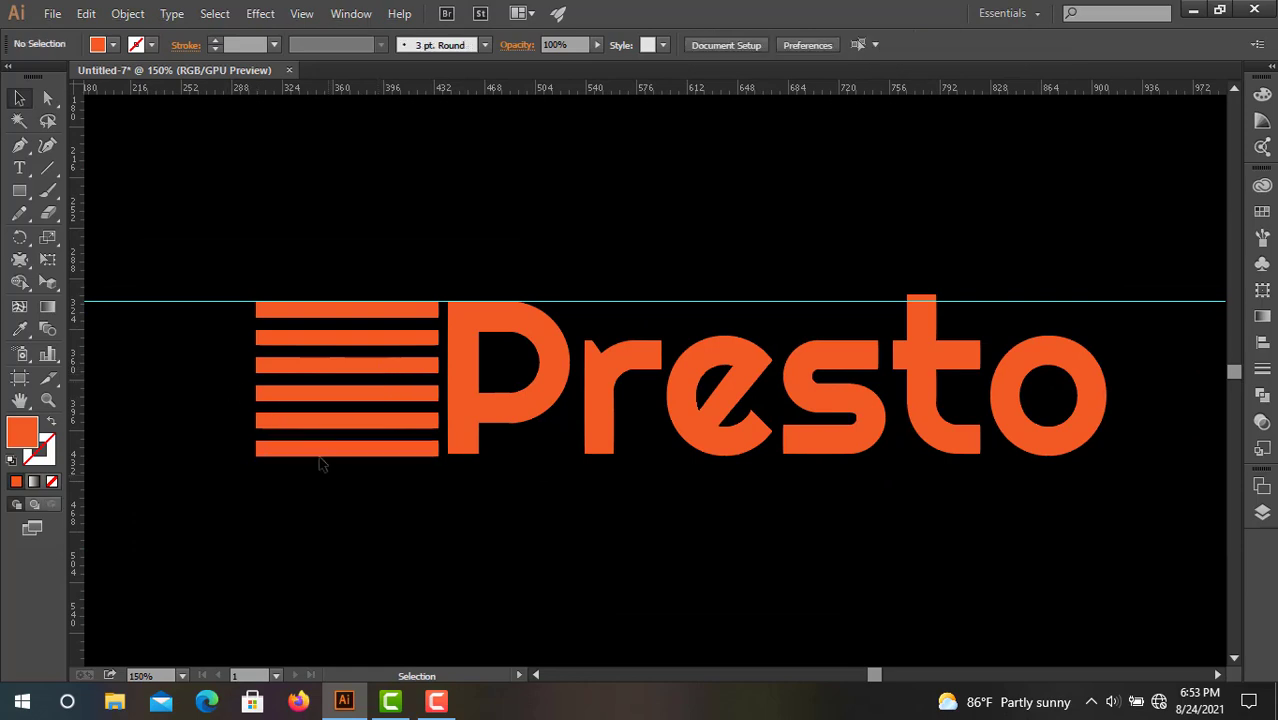
# Align the six bars on their horizontal centres and place the stack just left of the P
pyautogui.moveTo(360, 465); pyautogui.dragTo(199, 286)
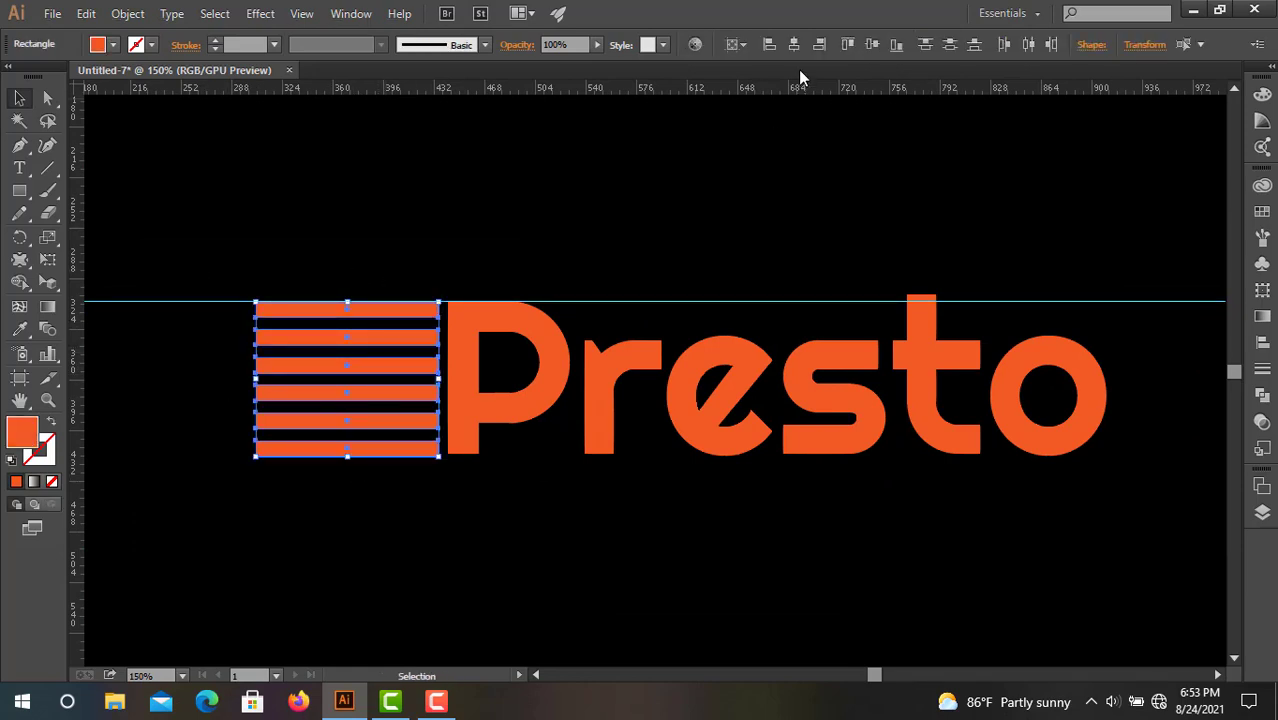
pyautogui.click(794, 44)
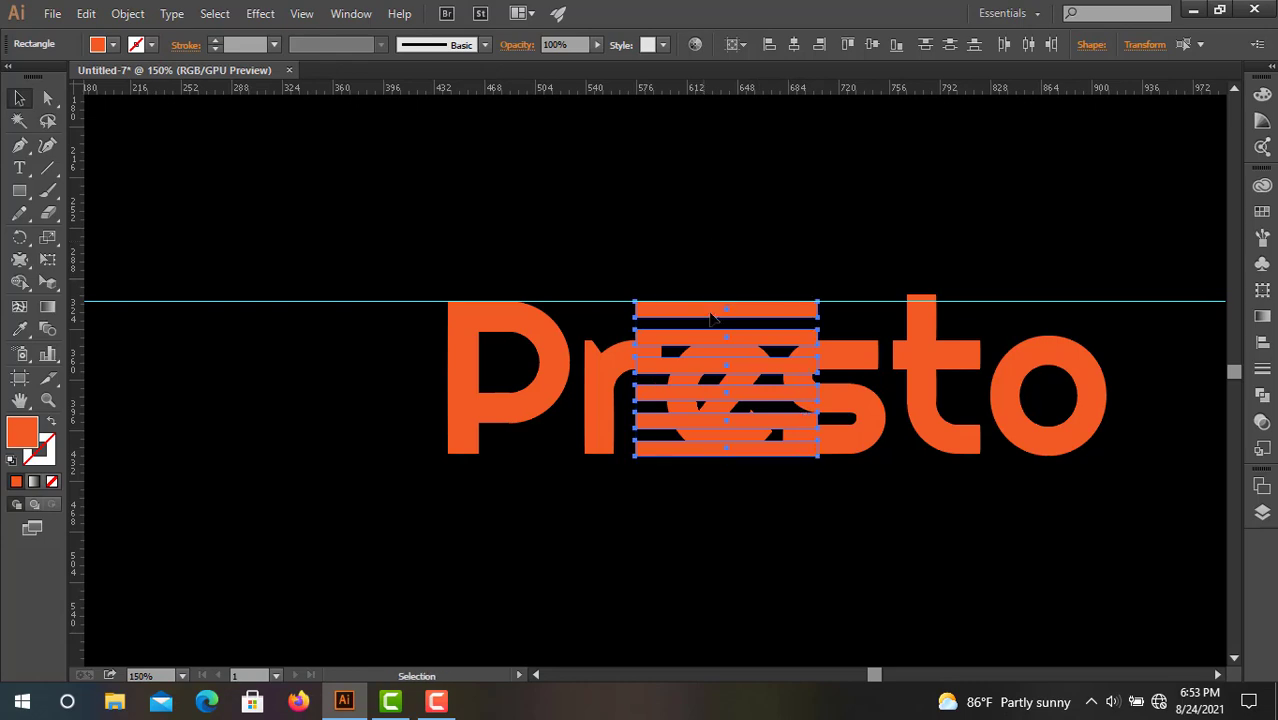
pyautogui.moveTo(744, 320); pyautogui.dragTo(364, 319)
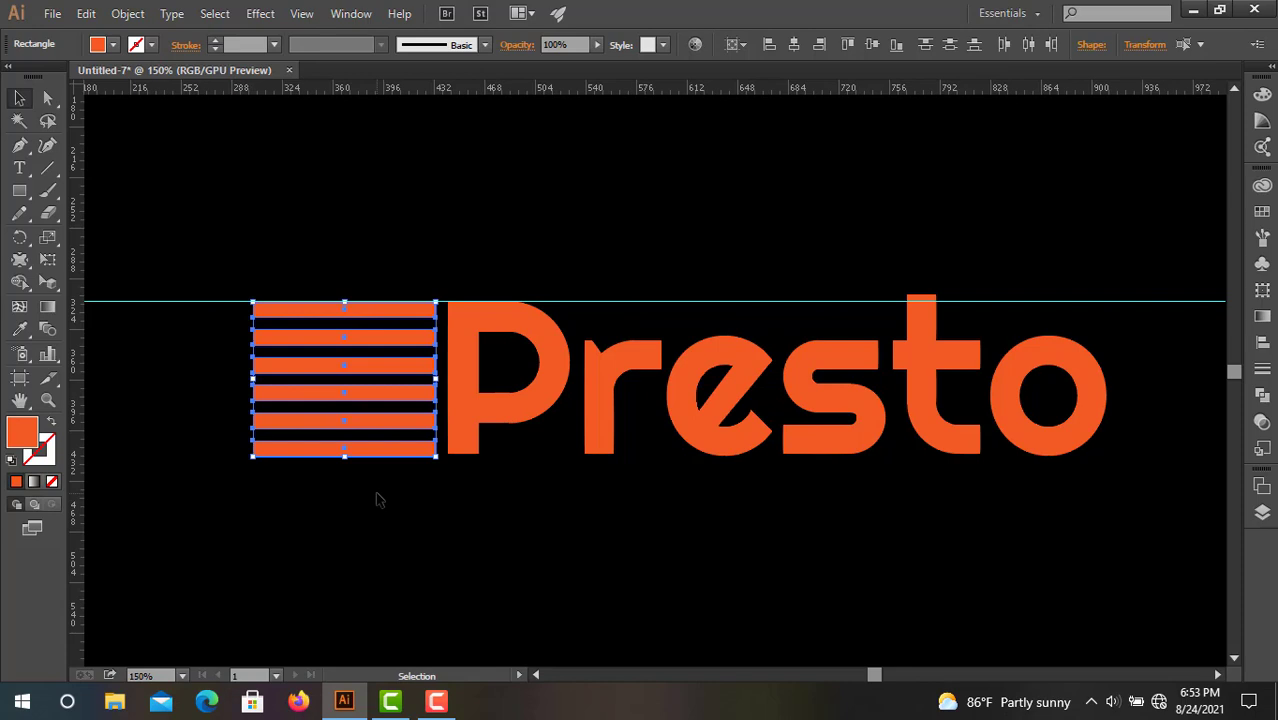
# Reduce the font size of the letters "resto" so they stand well below the P's height, and deselect the text
pyautogui.doubleClick(619, 397)
pyautogui.moveTo(588, 391); pyautogui.dragTo(1092, 400)
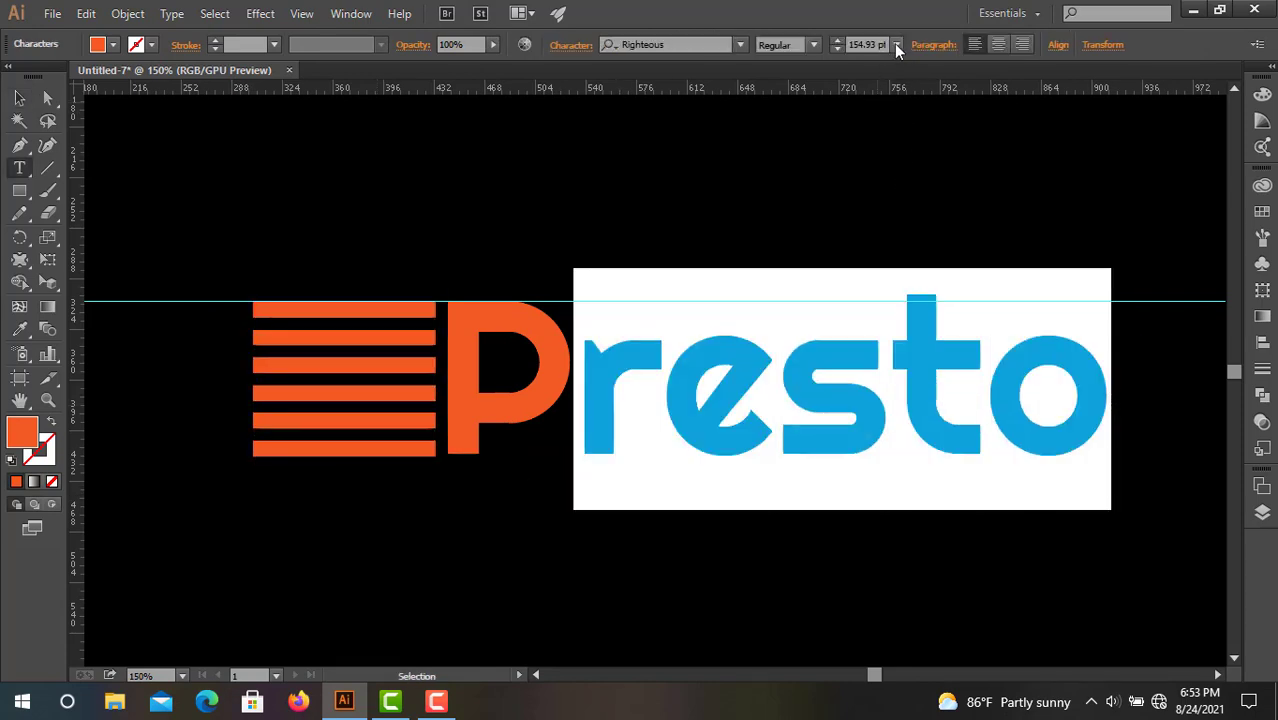
pyautogui.click(838, 47)
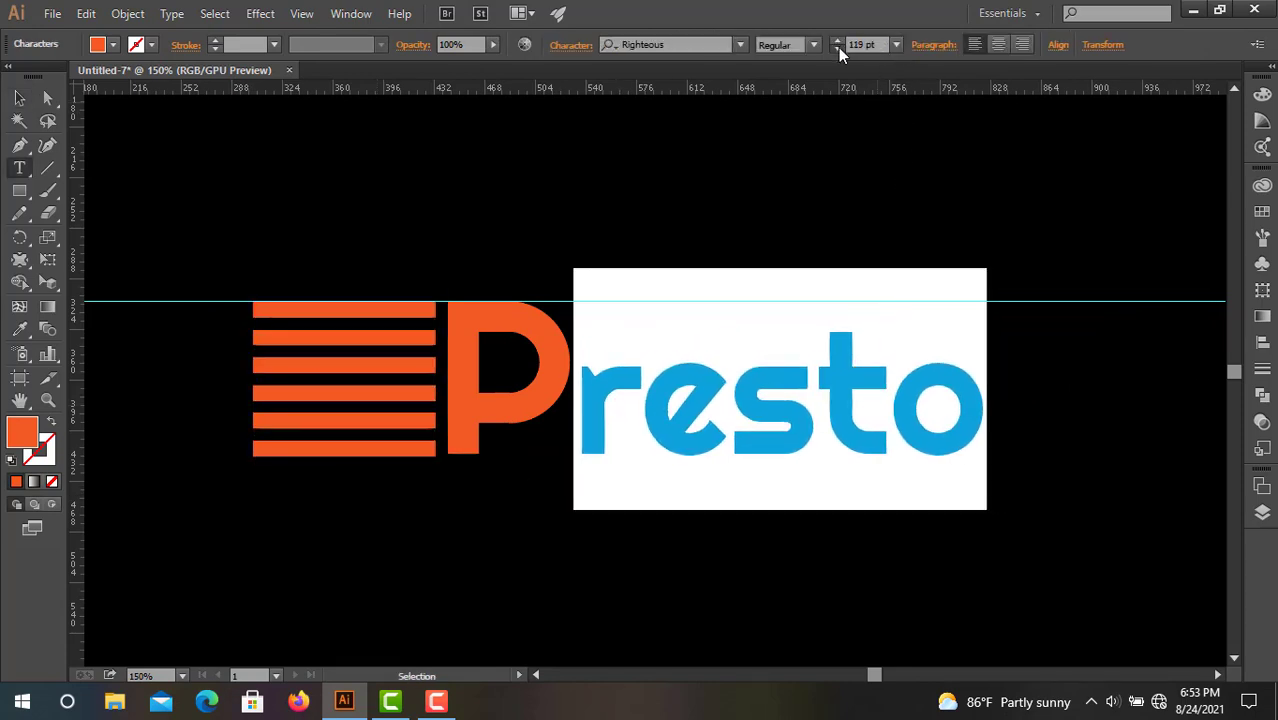
pyautogui.click(838, 47)
pyautogui.click(721, 410)
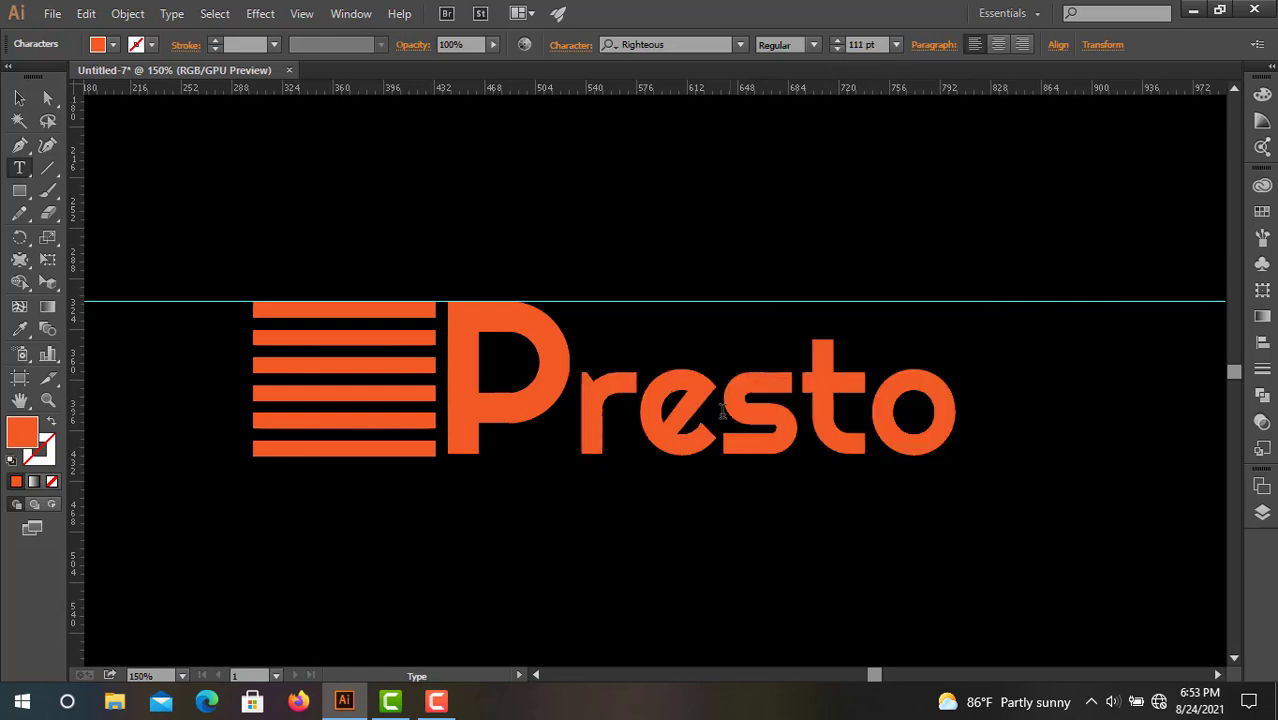
pyautogui.moveTo(595, 405); pyautogui.dragTo(965, 410)
pyautogui.click(838, 49)
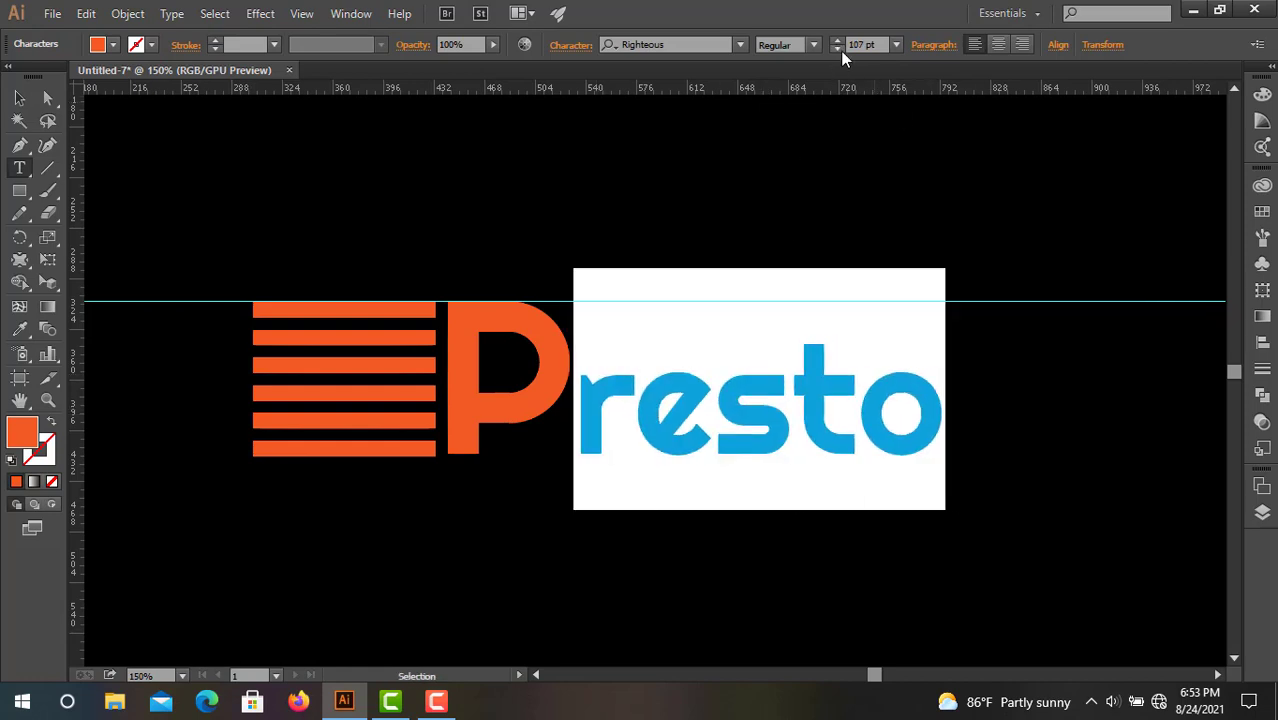
pyautogui.click(838, 49)
pyautogui.click(670, 437)
pyautogui.moveTo(575, 408); pyautogui.dragTo(903, 427)
pyautogui.press('Escape')
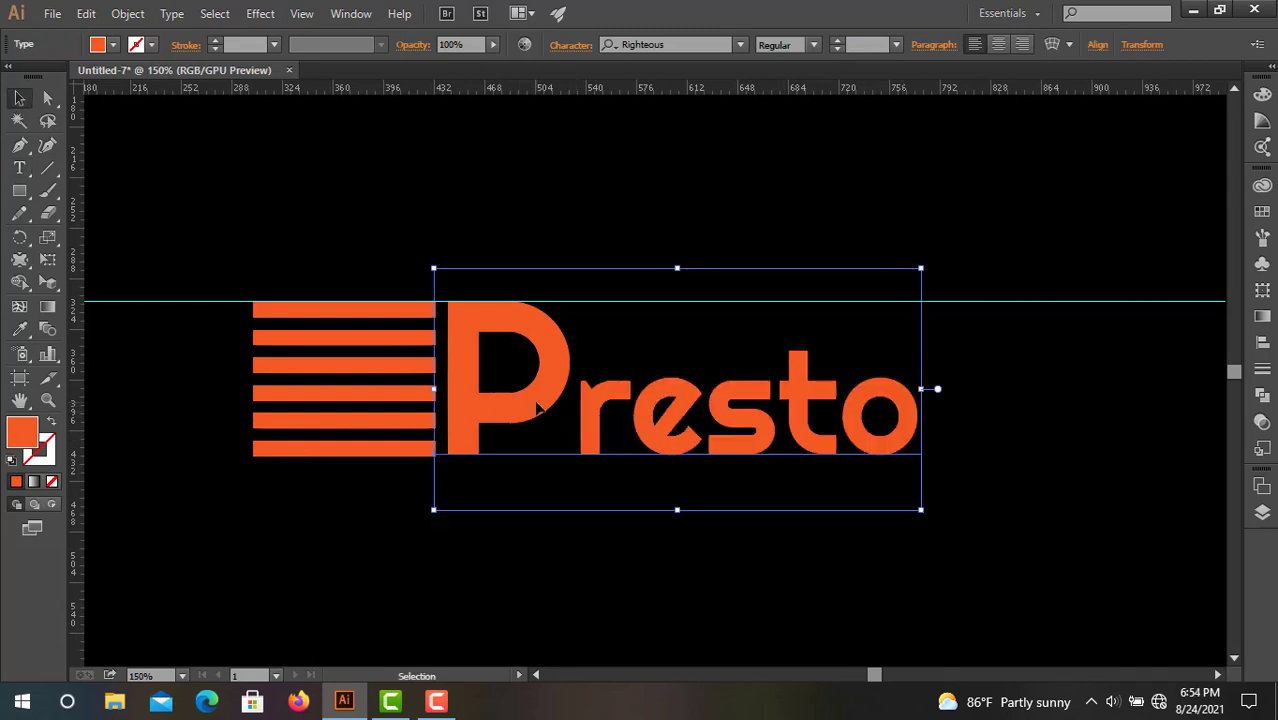
pyautogui.click(365, 501)
# Shorten the second, third and fourth bars from their left ends by different amounts, making the third the shortest
pyautogui.click(252, 337)
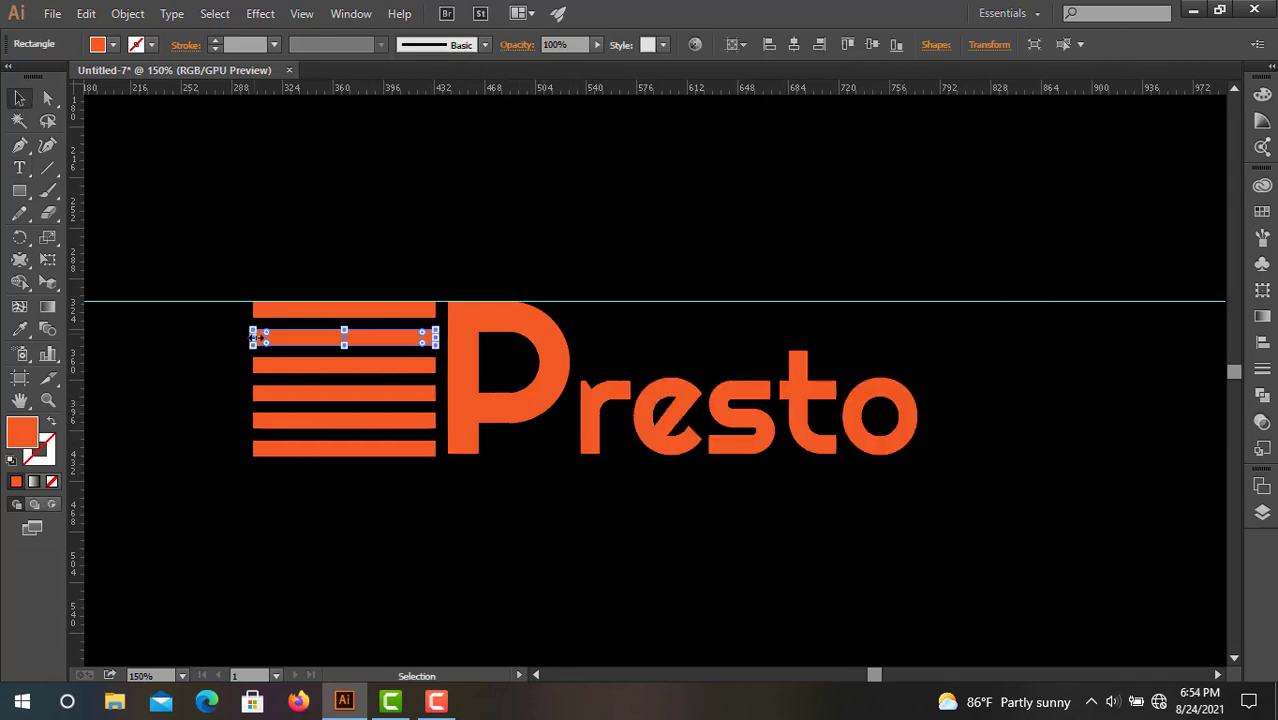
pyautogui.moveTo(257, 340); pyautogui.dragTo(303, 338)
pyautogui.click(268, 392)
pyautogui.moveTo(249, 394); pyautogui.dragTo(326, 367)
pyautogui.hotkey('ctrl', 'z')
pyautogui.click(254, 367)
# Shorten the fifth bar from its left end, and trim the sixth and first bars slightly to stagger the stack
pyautogui.click(259, 422)
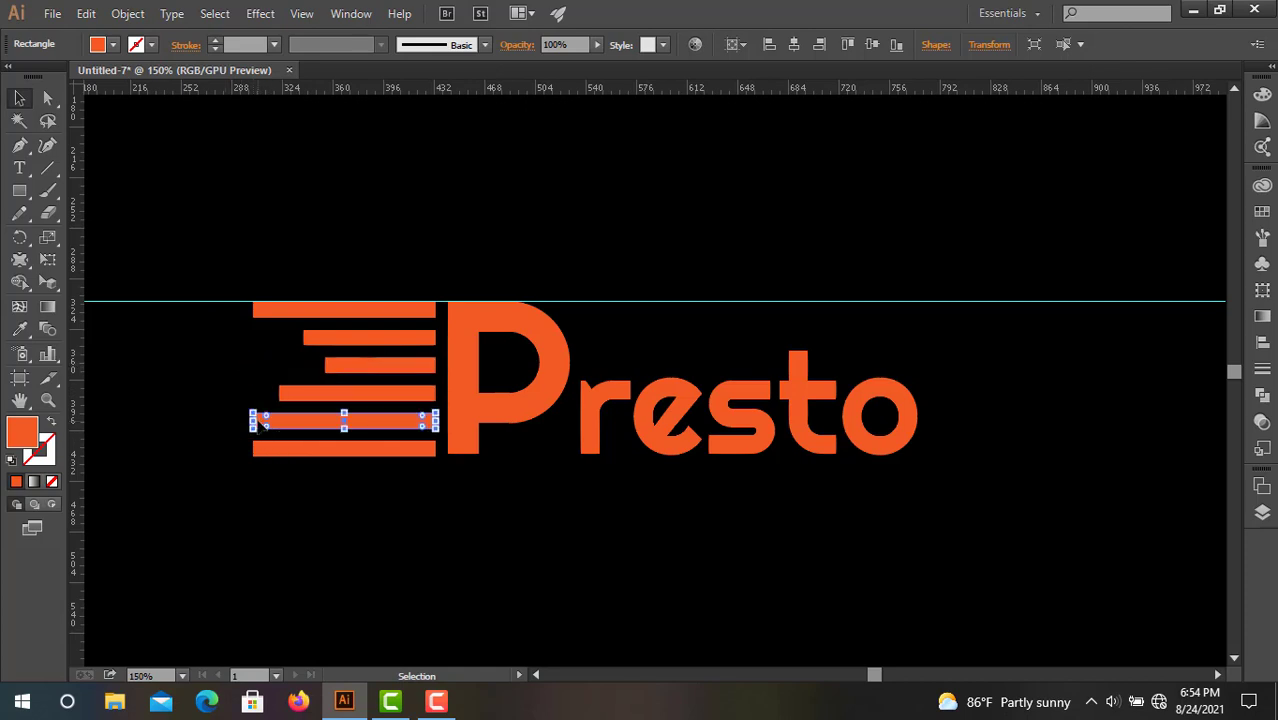
pyautogui.moveTo(258, 423)
pyautogui.mouseDown()
pyautogui.moveTo(285, 420)
pyautogui.moveTo(307, 443)
pyautogui.moveTo(258, 430)
pyautogui.mouseUp()
pyautogui.click(257, 448)
pyautogui.click(255, 312)
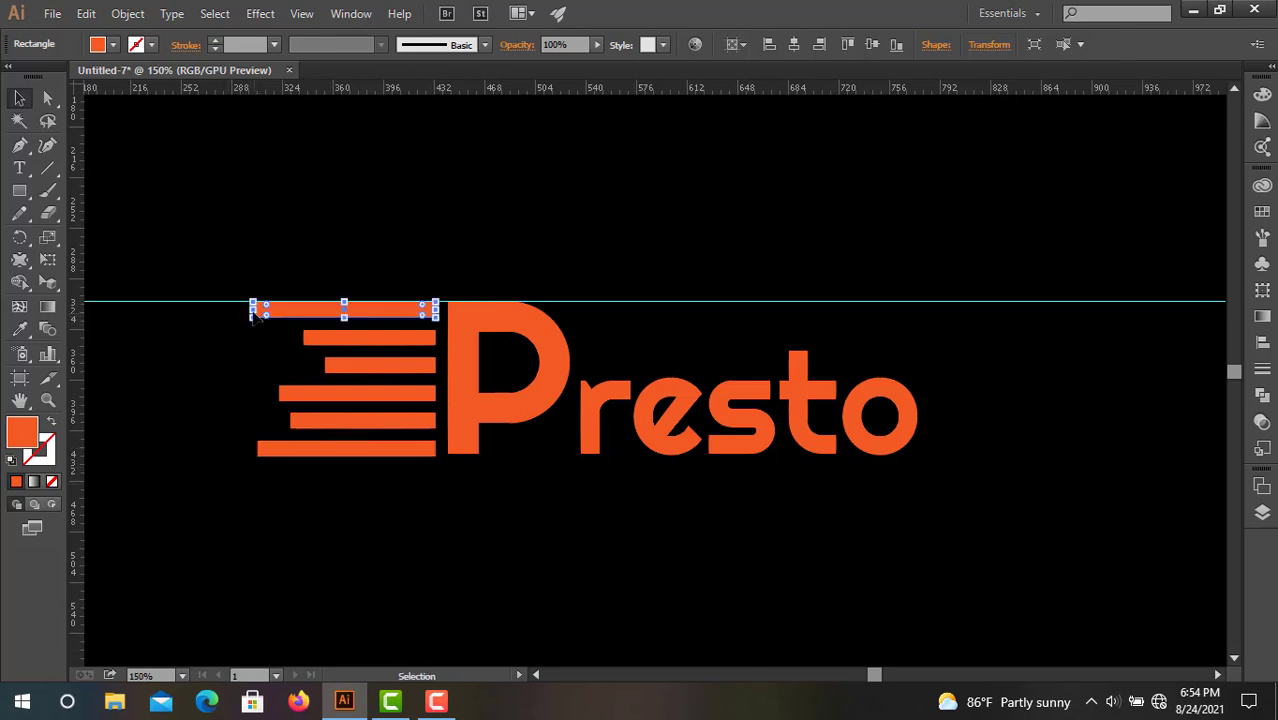
pyautogui.moveTo(257, 312); pyautogui.dragTo(271, 311)
# Refine the staggered left ends by lengthening the third bar and shortening the fourth, fifth and sixth, leaving the lowest bar shortest
pyautogui.click(300, 394)
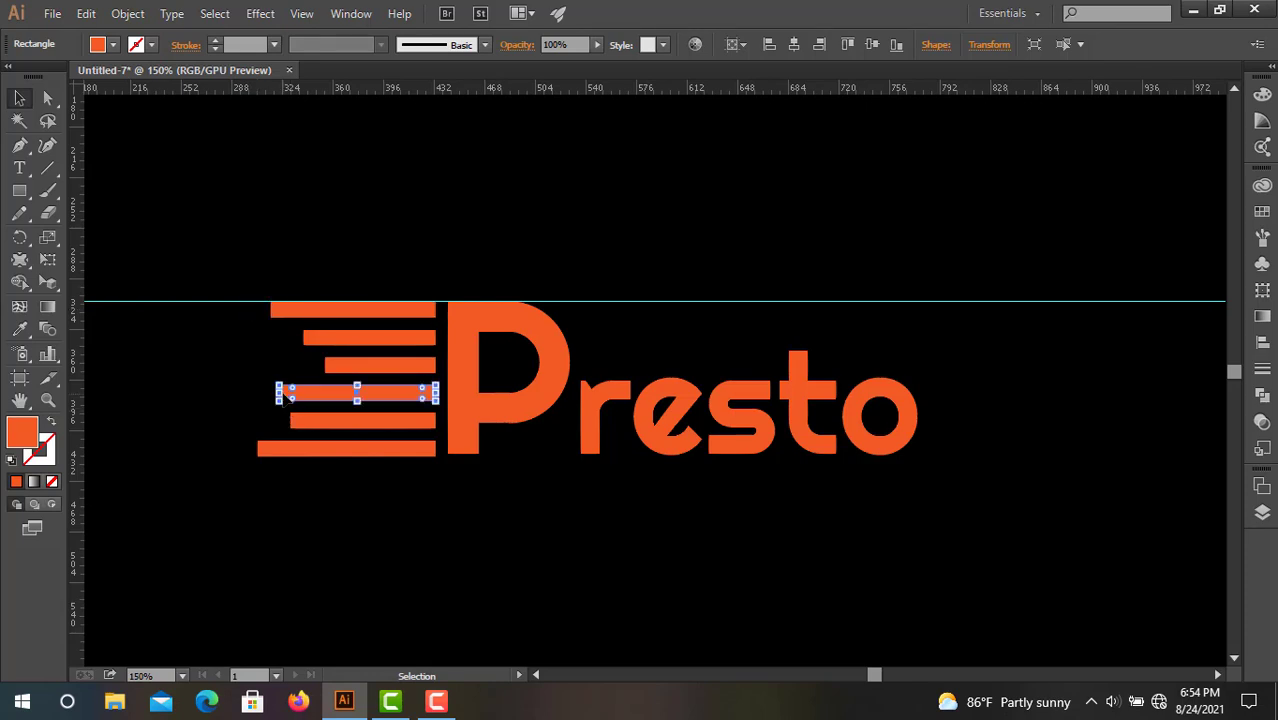
pyautogui.moveTo(279, 393); pyautogui.dragTo(285, 421)
pyautogui.click(290, 421)
pyautogui.click(325, 366)
pyautogui.moveTo(322, 367); pyautogui.dragTo(289, 366)
pyautogui.hotkey('ctrl', 'z')
pyautogui.click(278, 510)
pyautogui.click(279, 454)
pyautogui.moveTo(258, 449); pyautogui.dragTo(308, 422)
pyautogui.click(305, 508)
pyautogui.click(310, 421)
pyautogui.click(292, 490)
pyautogui.click(313, 453)
pyautogui.click(320, 508)
pyautogui.click(302, 421)
pyautogui.click(309, 487)
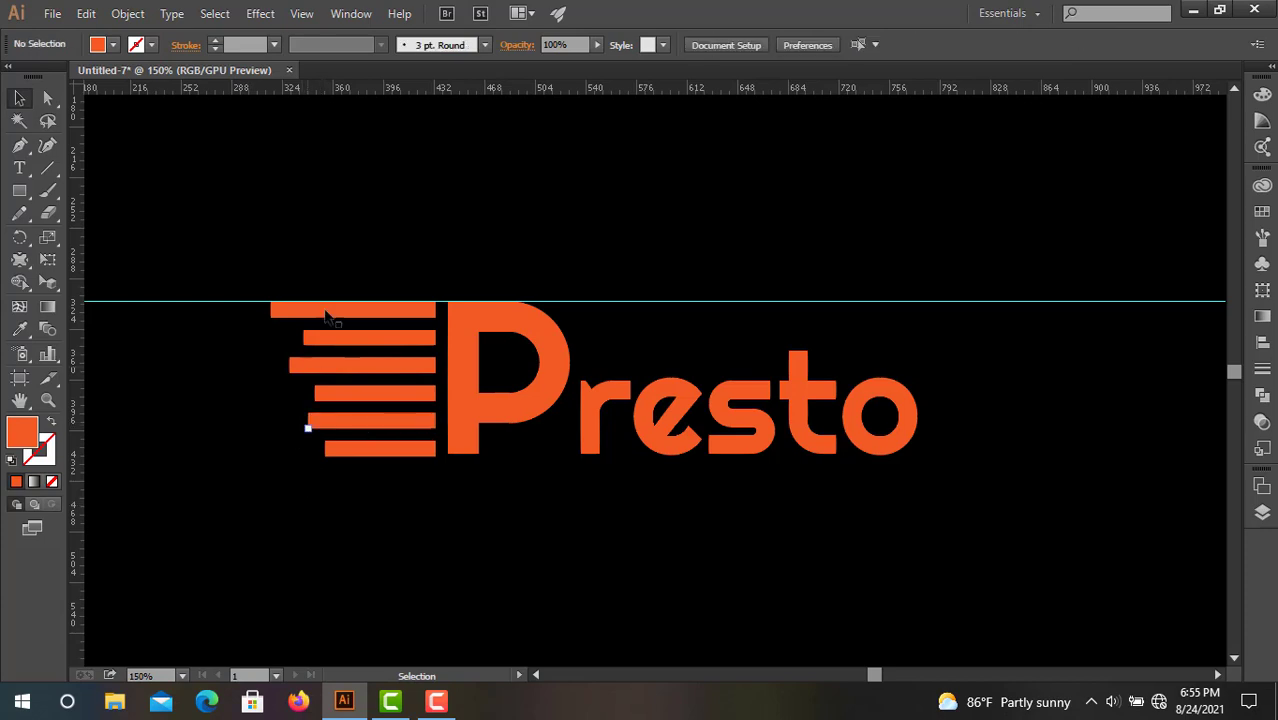
# Place a second horizontal guide along the baseline of the Presto text
pyautogui.moveTo(604, 274); pyautogui.dragTo(674, 332)
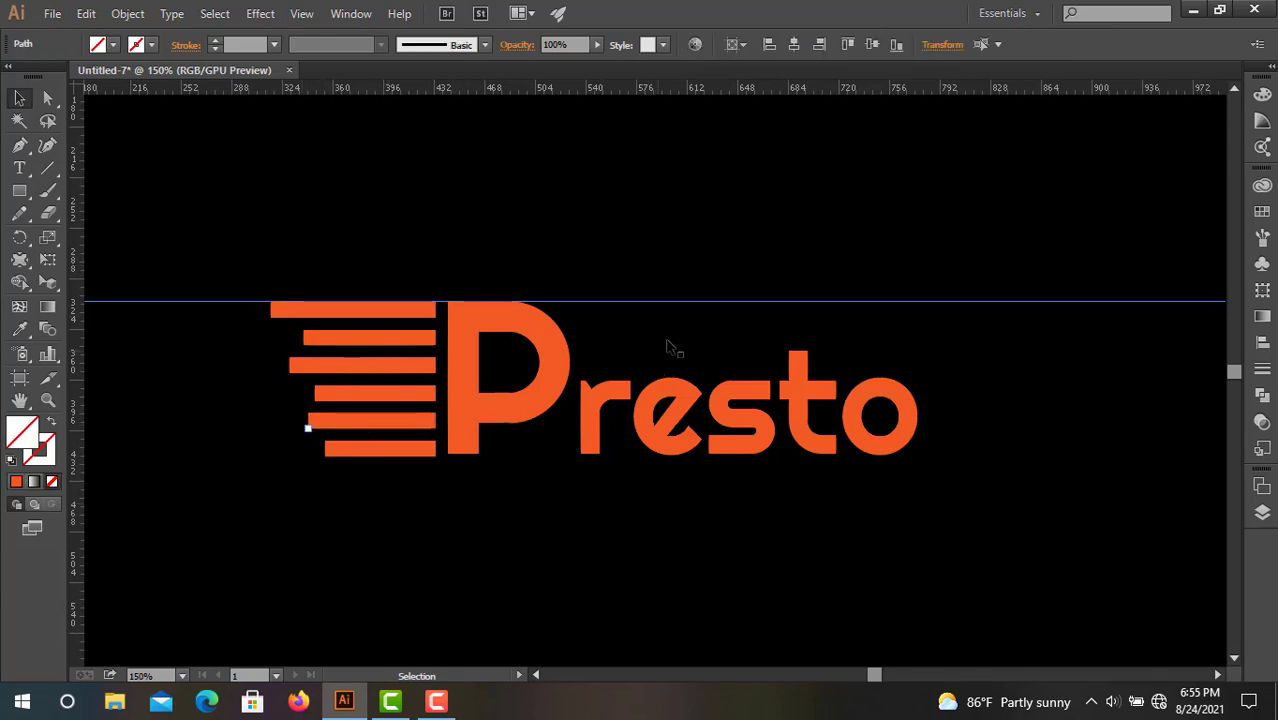
pyautogui.moveTo(687, 92); pyautogui.dragTo(706, 459)
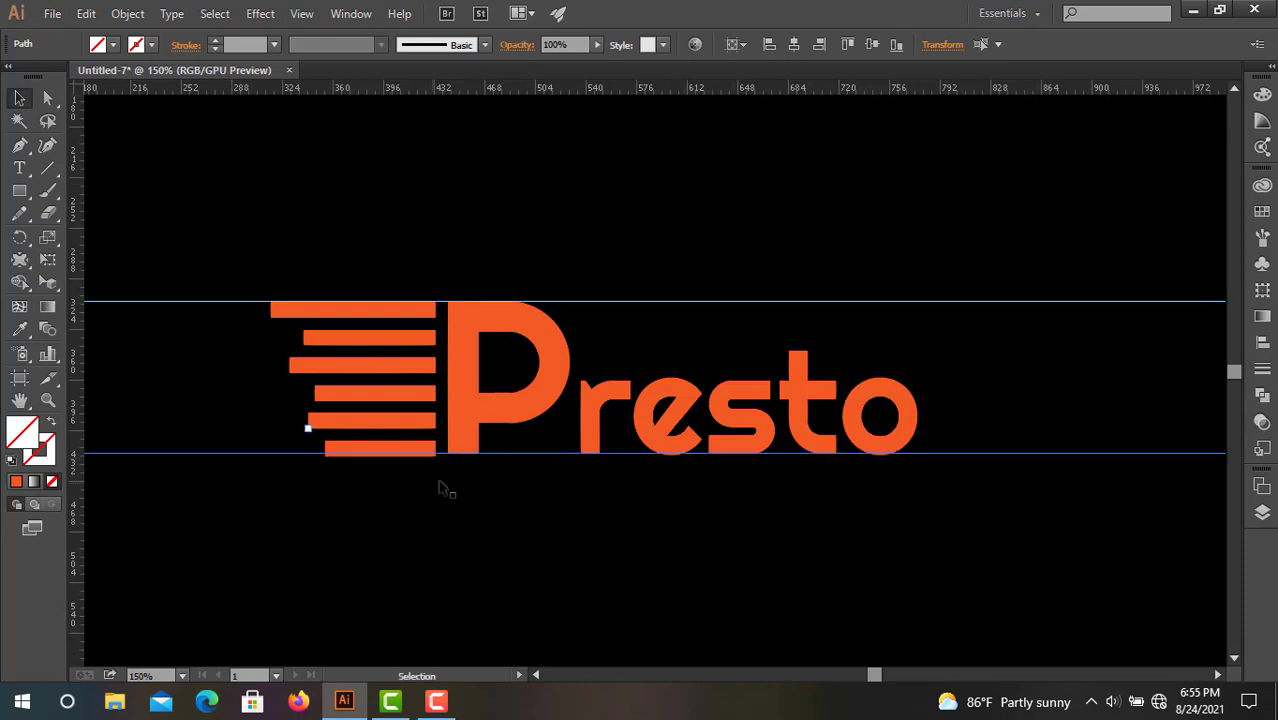
pyautogui.scroll(2, 442, 486)
pyautogui.scroll(-1, 442, 486)
pyautogui.click(679, 372)
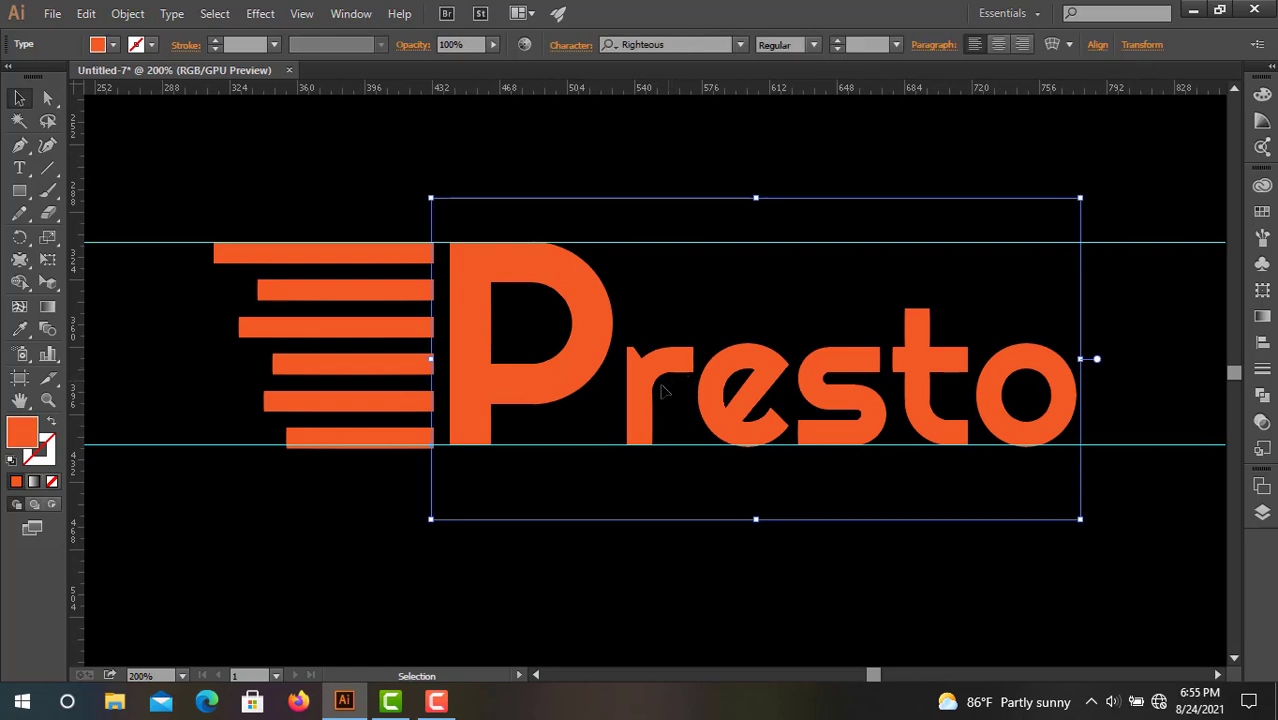
pyautogui.click(280, 212)
pyautogui.scroll(3, 414, 492)
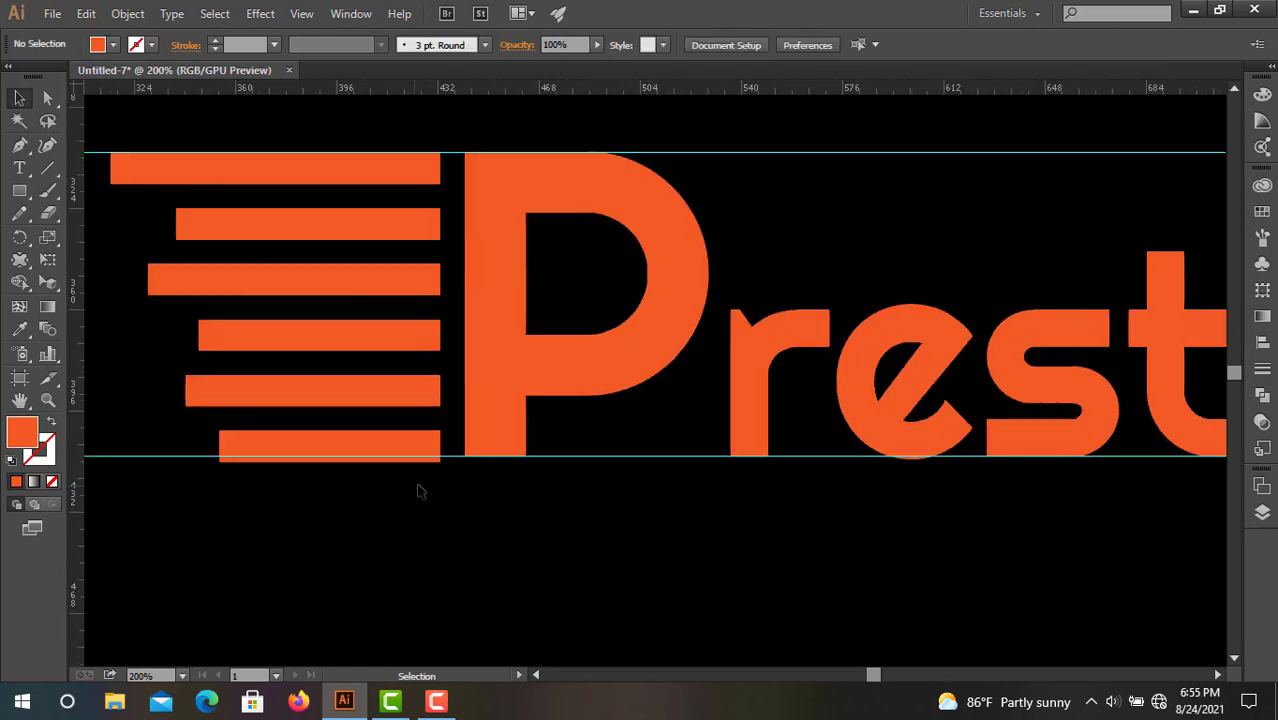
pyautogui.scroll(-3, 409, 494)
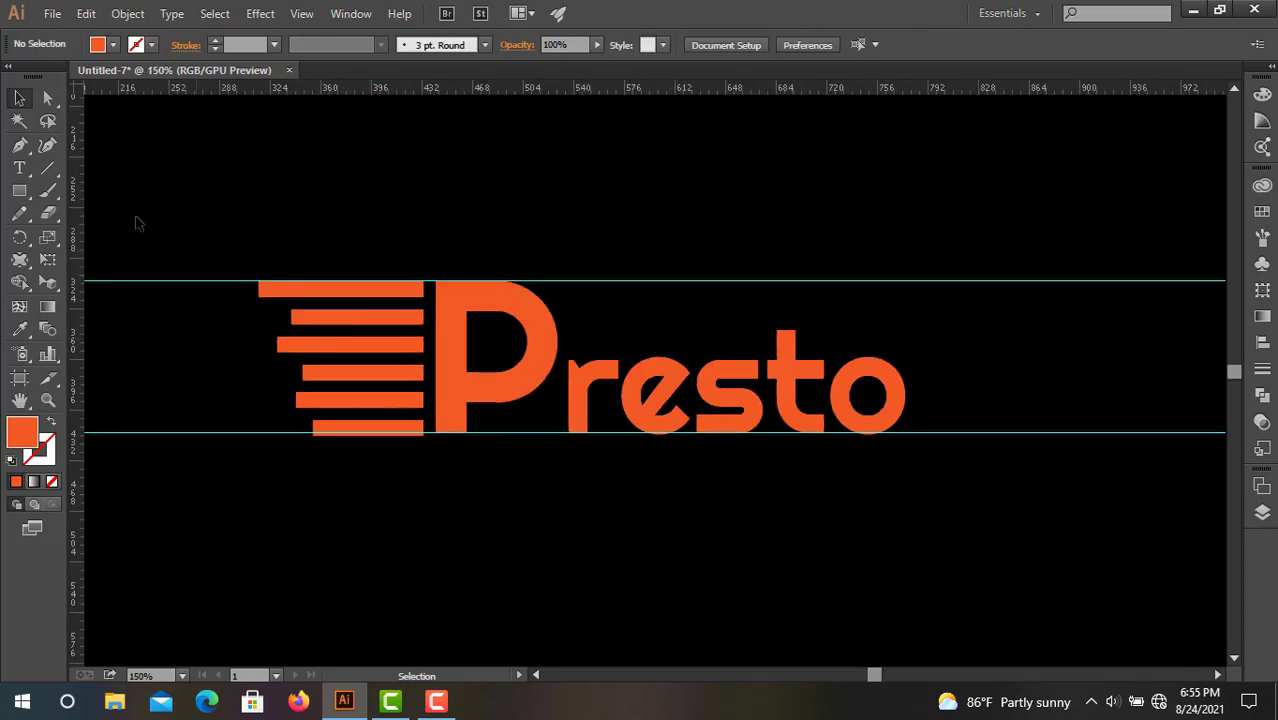
# Select both horizontal guides and lock the guides
pyautogui.moveTo(140, 258); pyautogui.dragTo(140, 436)
pyautogui.rightClick(140, 436)
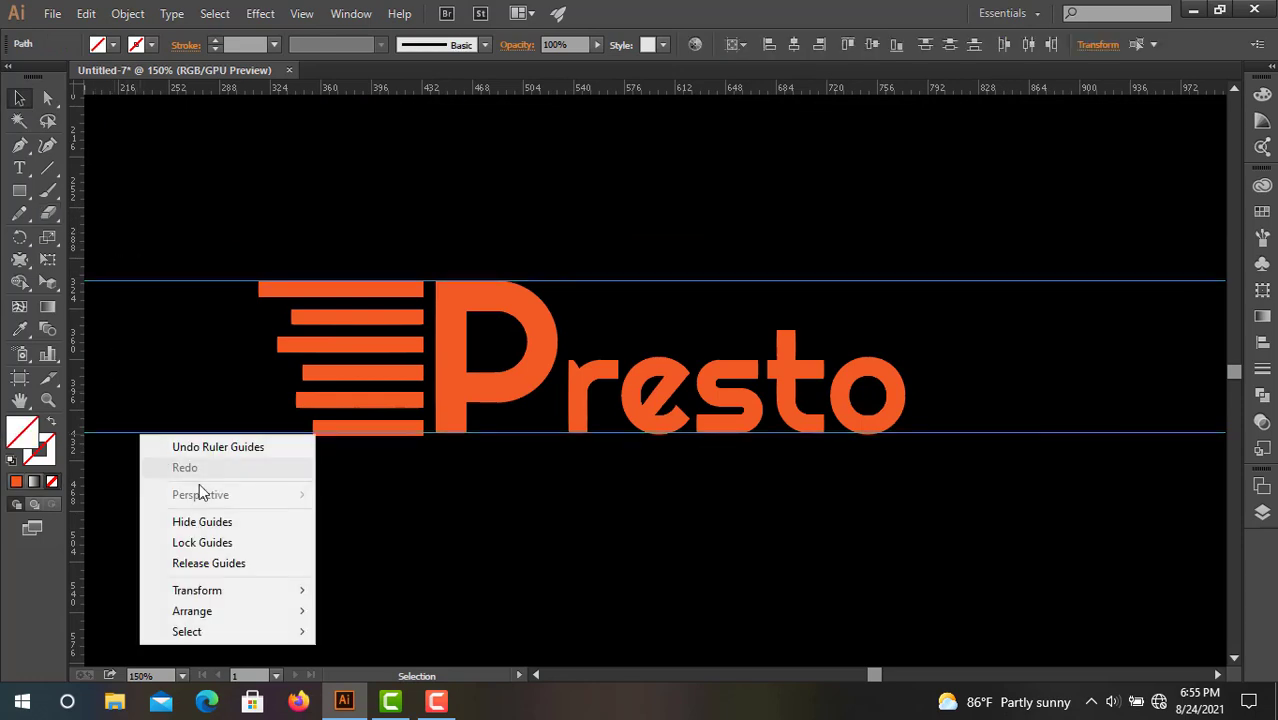
pyautogui.click(248, 543)
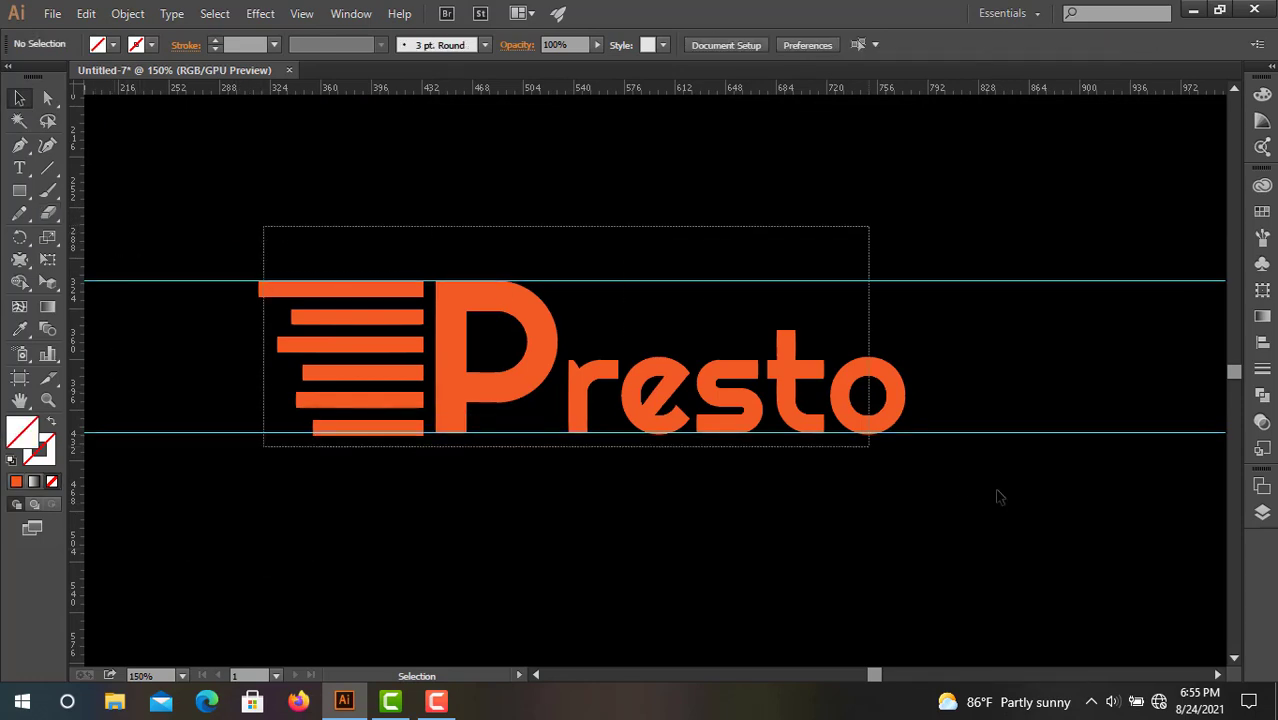
# Shear all the bars and the Presto text to the right with Free Transform so they lean forward between the guides
pyautogui.hotkey('ctrl', 'a')
pyautogui.click(47, 259)
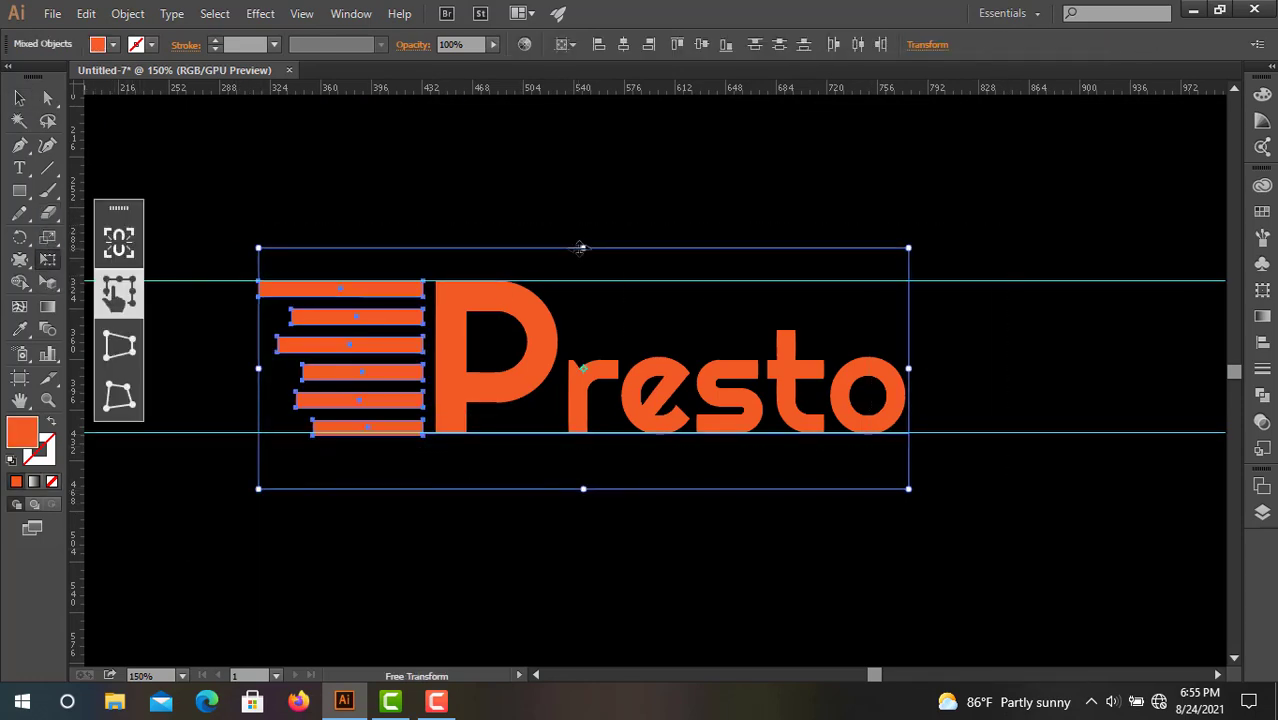
pyautogui.moveTo(580, 248); pyautogui.dragTo(672, 248)
pyautogui.press('v')
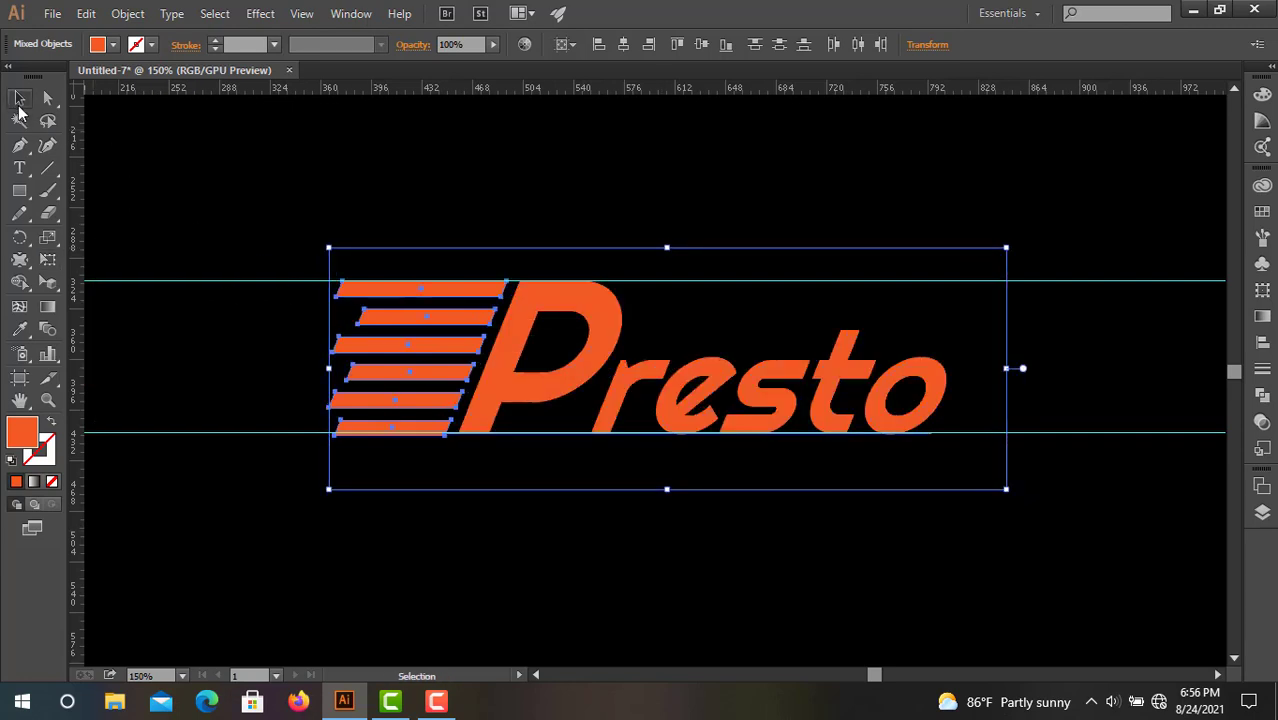
pyautogui.click(397, 541)
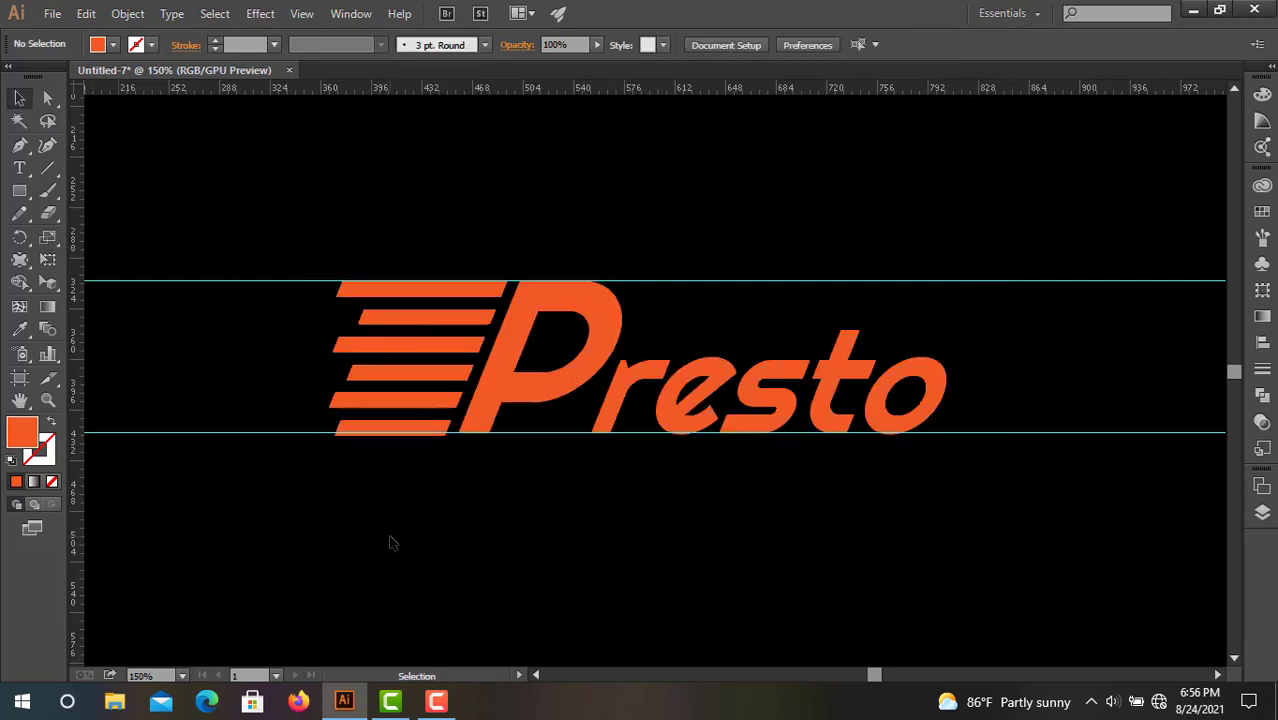
pyautogui.click(727, 396)
pyautogui.press('t')
pyautogui.moveTo(628, 398); pyautogui.dragTo(922, 412)
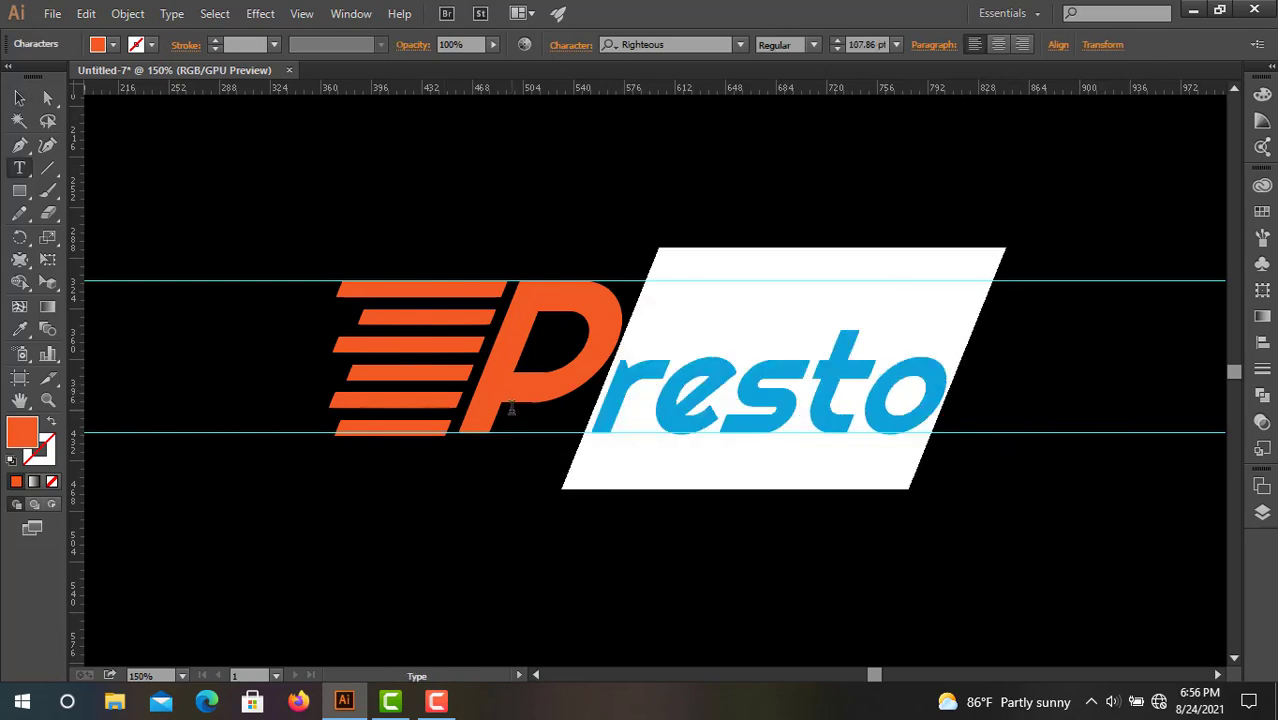
pyautogui.press('Escape')
# Expand the Presto text into outlines and ungroup the letters
pyautogui.click(700, 390)
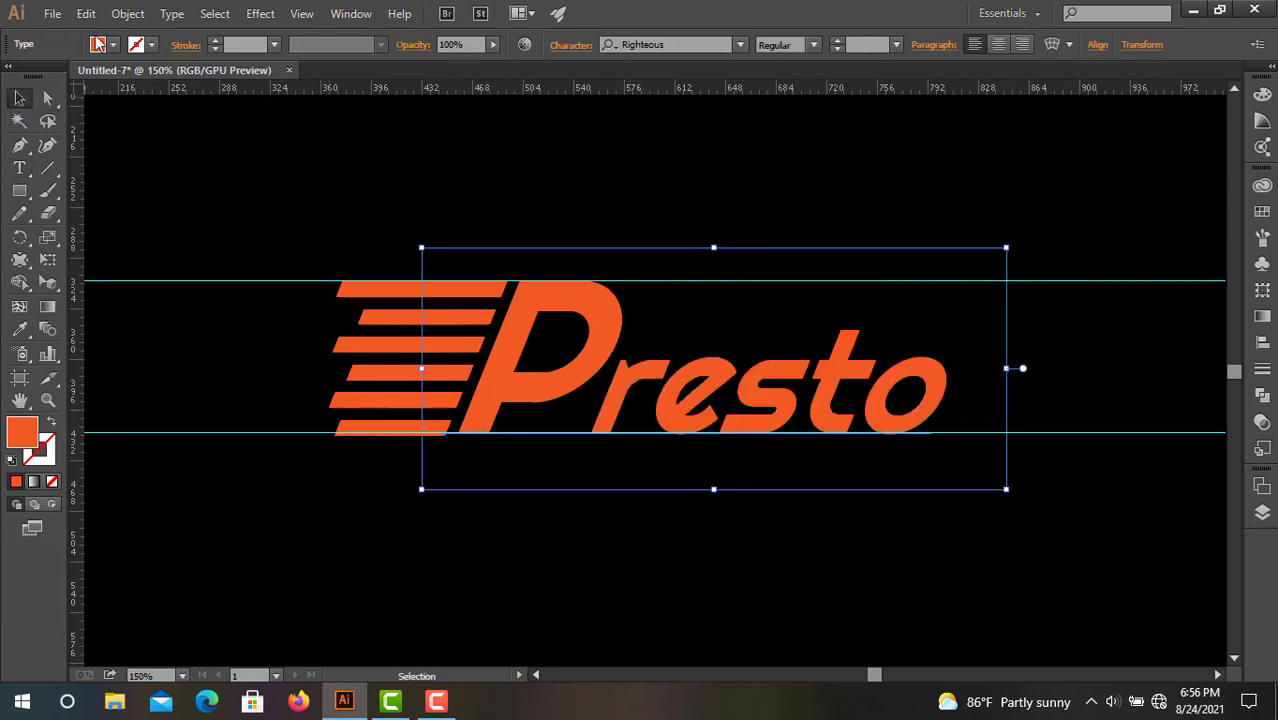
pyautogui.click(127, 13)
pyautogui.click(140, 211)
pyautogui.click(870, 468)
pyautogui.rightClick(668, 385)
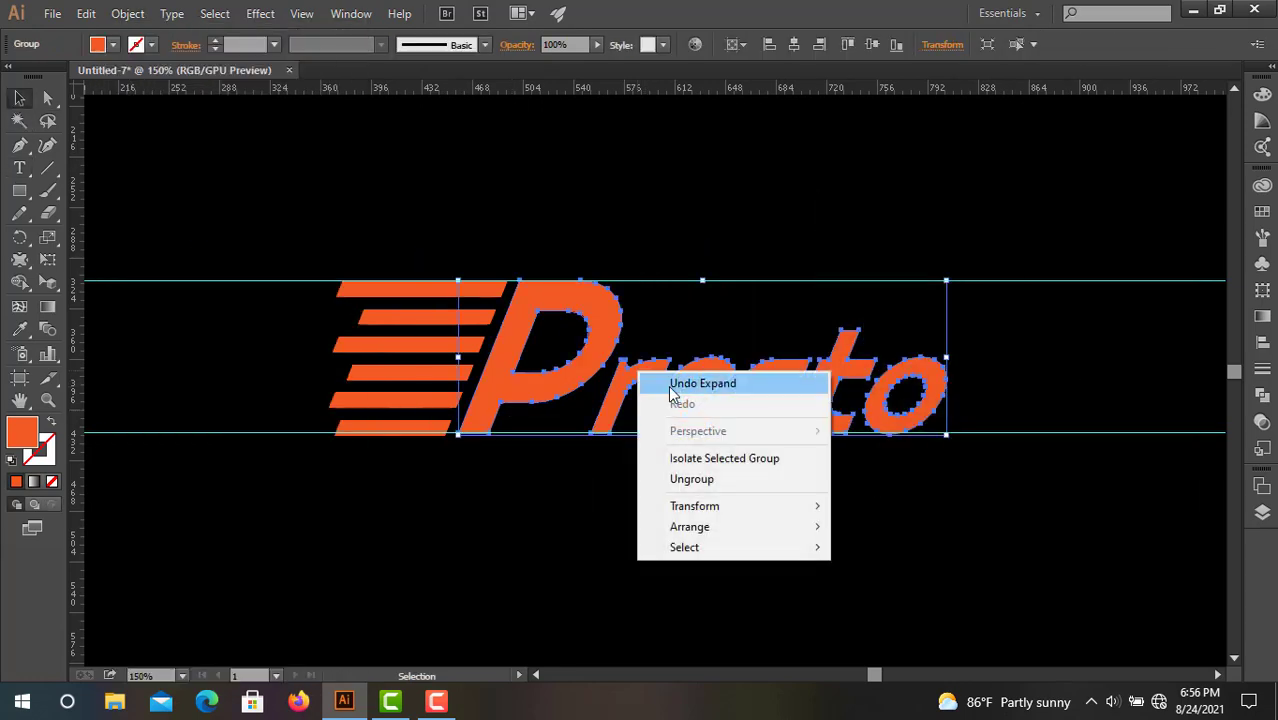
pyautogui.click(733, 480)
pyautogui.click(648, 486)
# Place a third horizontal guide about 23 px below the text's baseline
pyautogui.scroll(2, 483, 475)
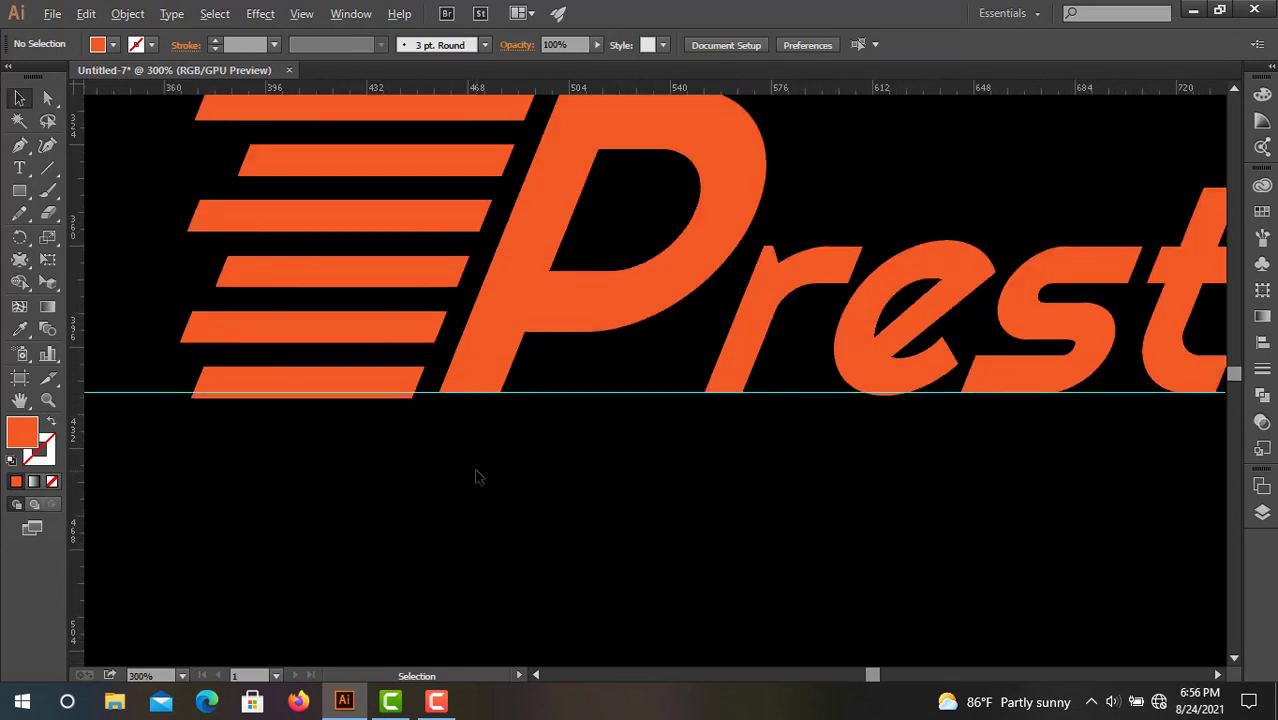
pyautogui.moveTo(733, 92); pyautogui.dragTo(765, 460)
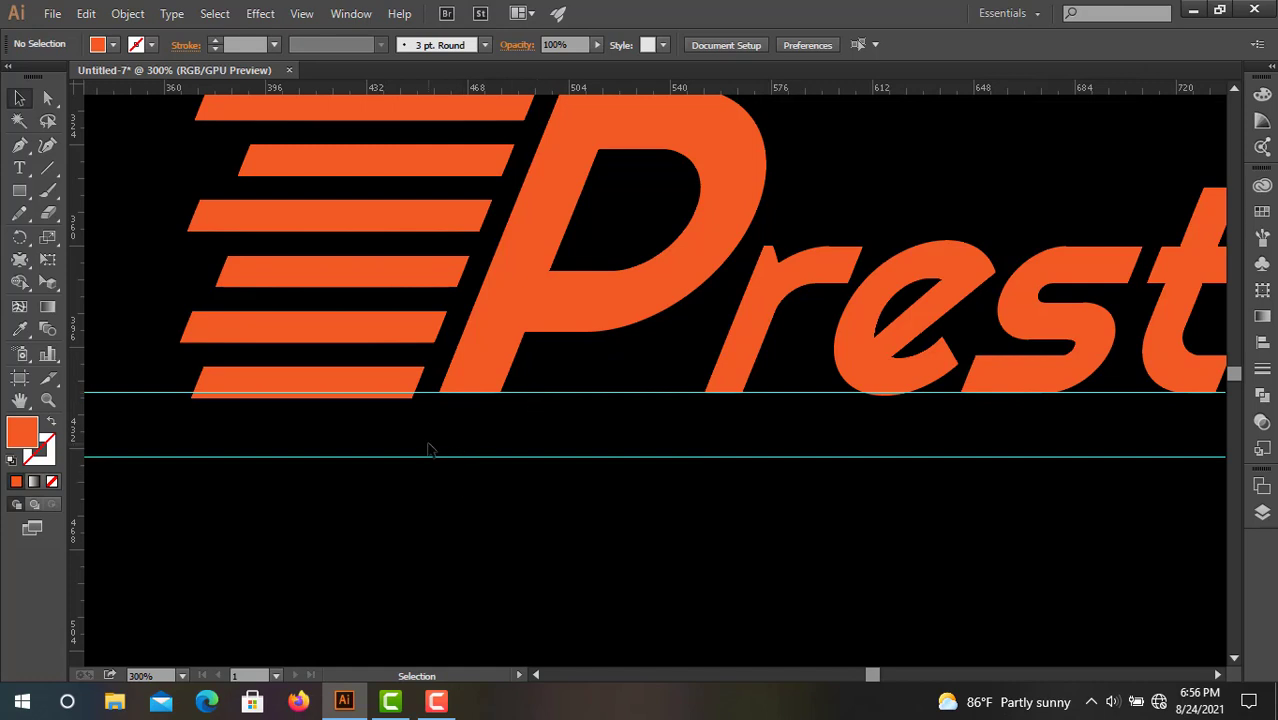
pyautogui.scroll(1, 456, 440)
# Extend the P's stem down to the lowest guide by moving its two bottom anchor points
pyautogui.click(465, 405)
pyautogui.click(49, 98)
pyautogui.moveTo(431, 434); pyautogui.dragTo(505, 414)
pyautogui.click(457, 424)
pyautogui.press('Down')
pyautogui.press('Down')
pyautogui.press('Down')
pyautogui.press('Down')
pyautogui.press('Down')
pyautogui.press('Down')
pyautogui.press('Down')
pyautogui.press('Down')
pyautogui.press('Down')
pyautogui.press('Down')
pyautogui.press('Down')
pyautogui.press('Down')
pyautogui.press('Down')
pyautogui.press('Down')
pyautogui.press('Down')
pyautogui.press('Down')
pyautogui.press('Down')
pyautogui.press('Down')
pyautogui.press('Down')
pyautogui.press('Down')
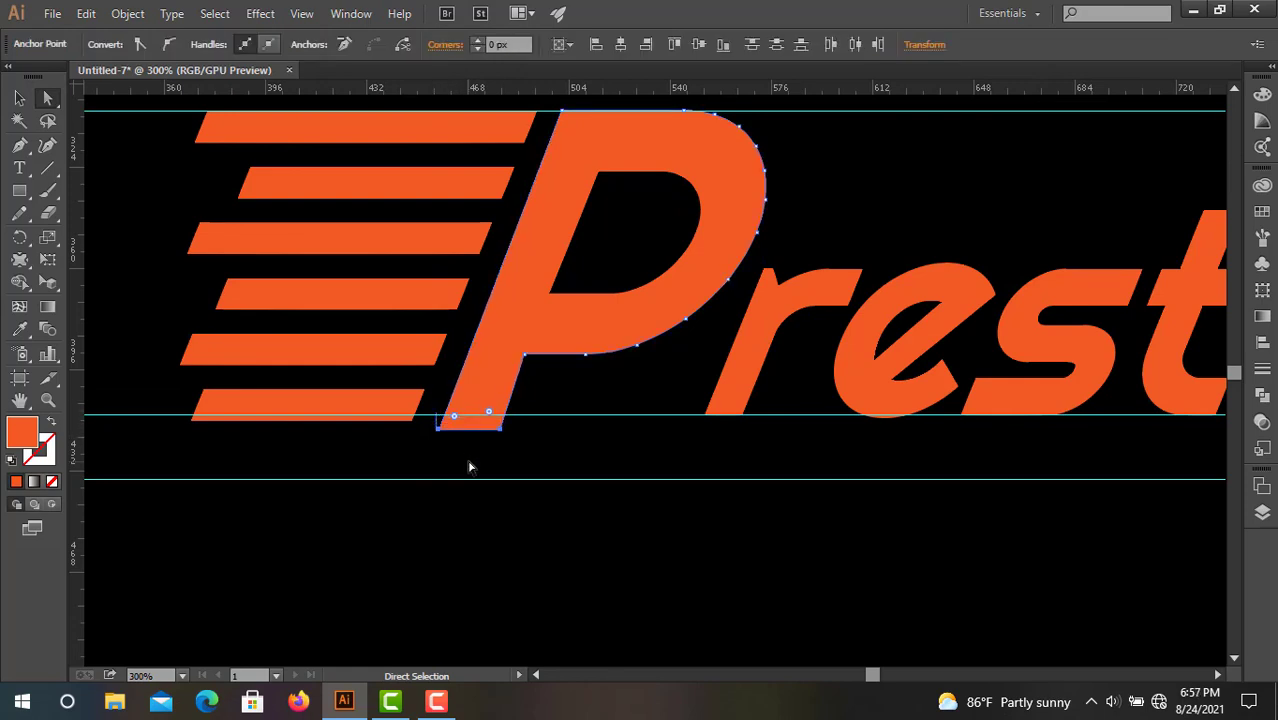
# Shift the stem's bottom anchor points left so its edges continue the P's slant, and deselect the letter
pyautogui.press('Left')
pyautogui.press('Left')
pyautogui.press('Left')
pyautogui.press('Left')
pyautogui.press('Left')
pyautogui.press('Left')
pyautogui.press('Left')
pyautogui.press('Left')
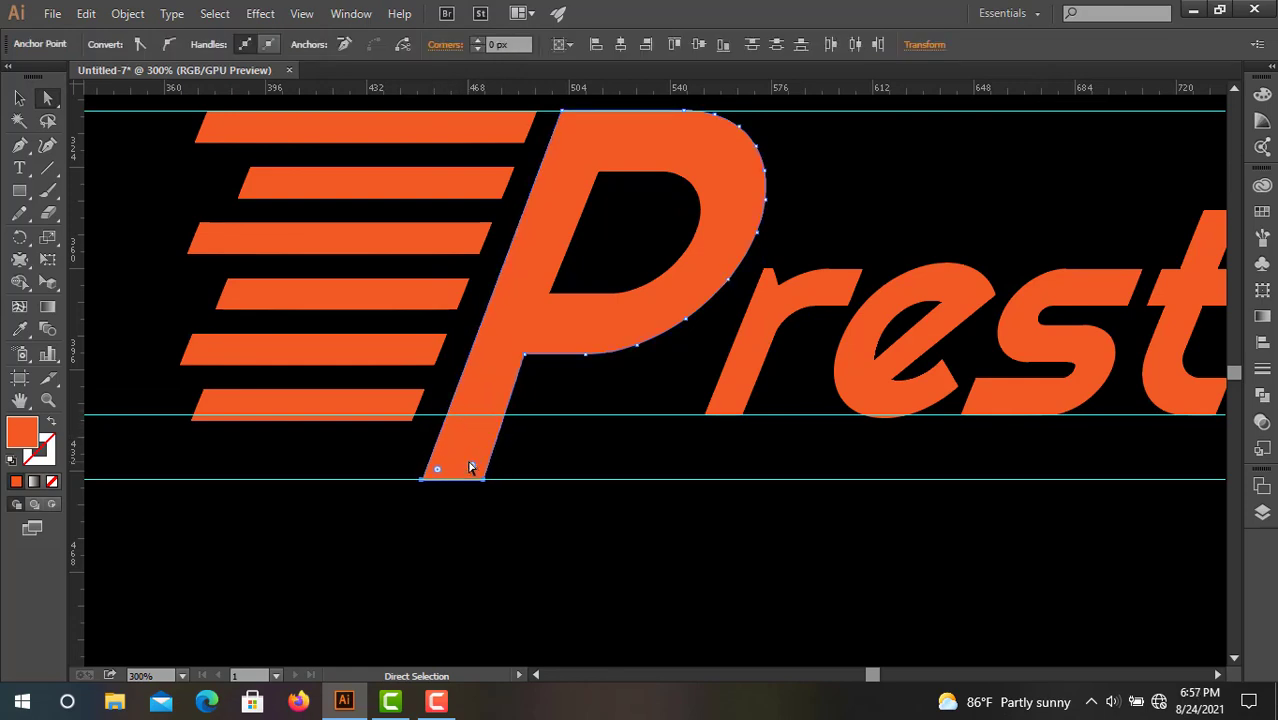
pyautogui.press('Left')
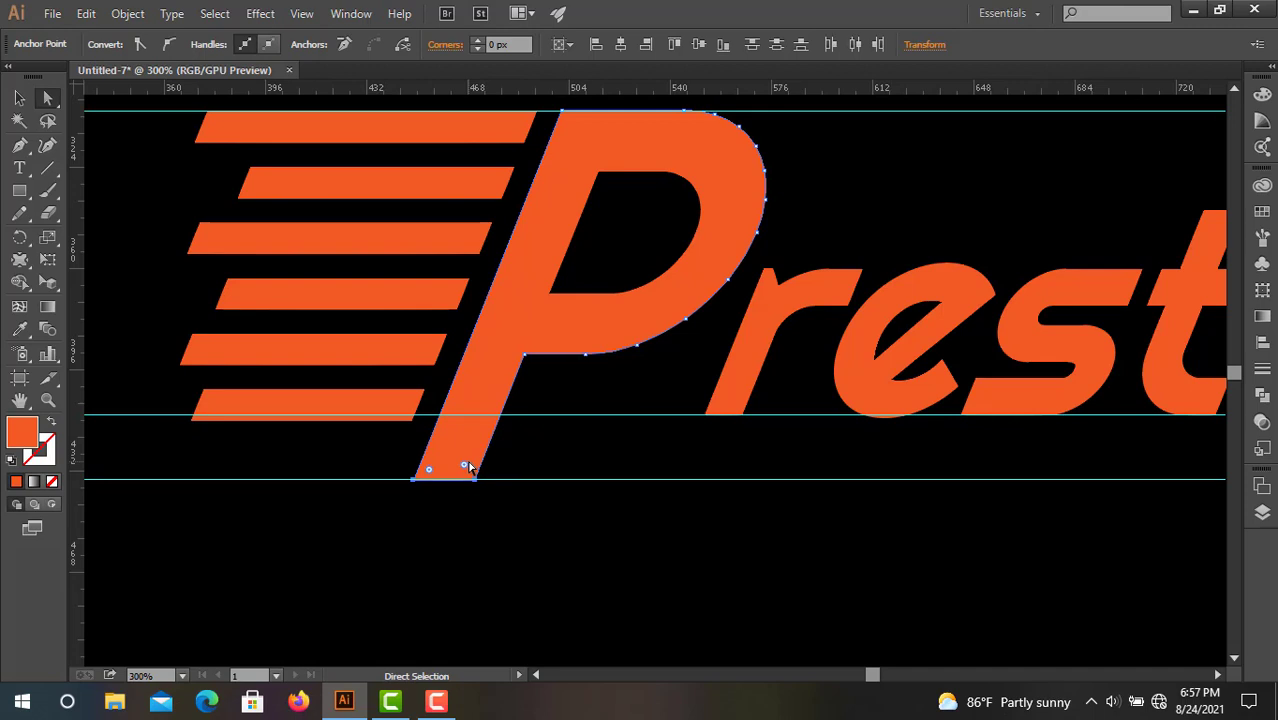
pyautogui.click(251, 517)
# Draw an upright orange ellipse about 9 px wide and 16 px high beneath the left end of the lowest bar
pyautogui.scroll(-1, 251, 517)
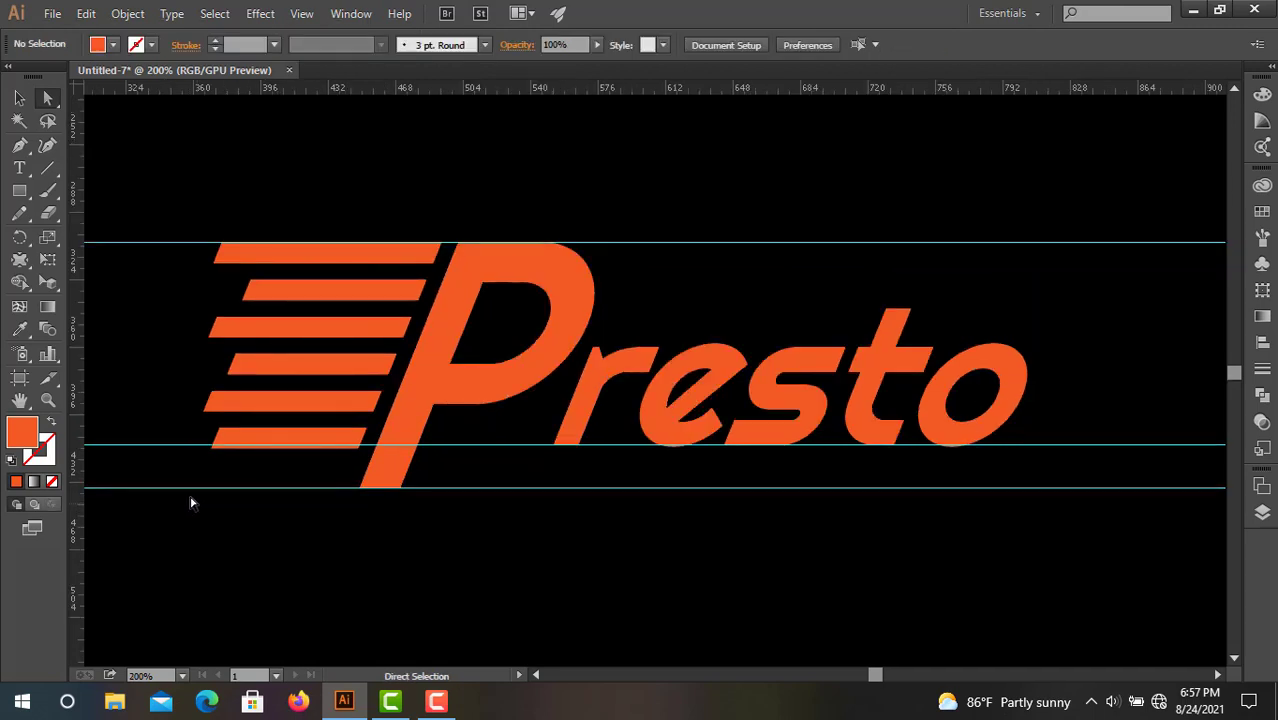
pyautogui.moveTo(21, 195); pyautogui.dragTo(110, 237)
pyautogui.scroll(3, 178, 456)
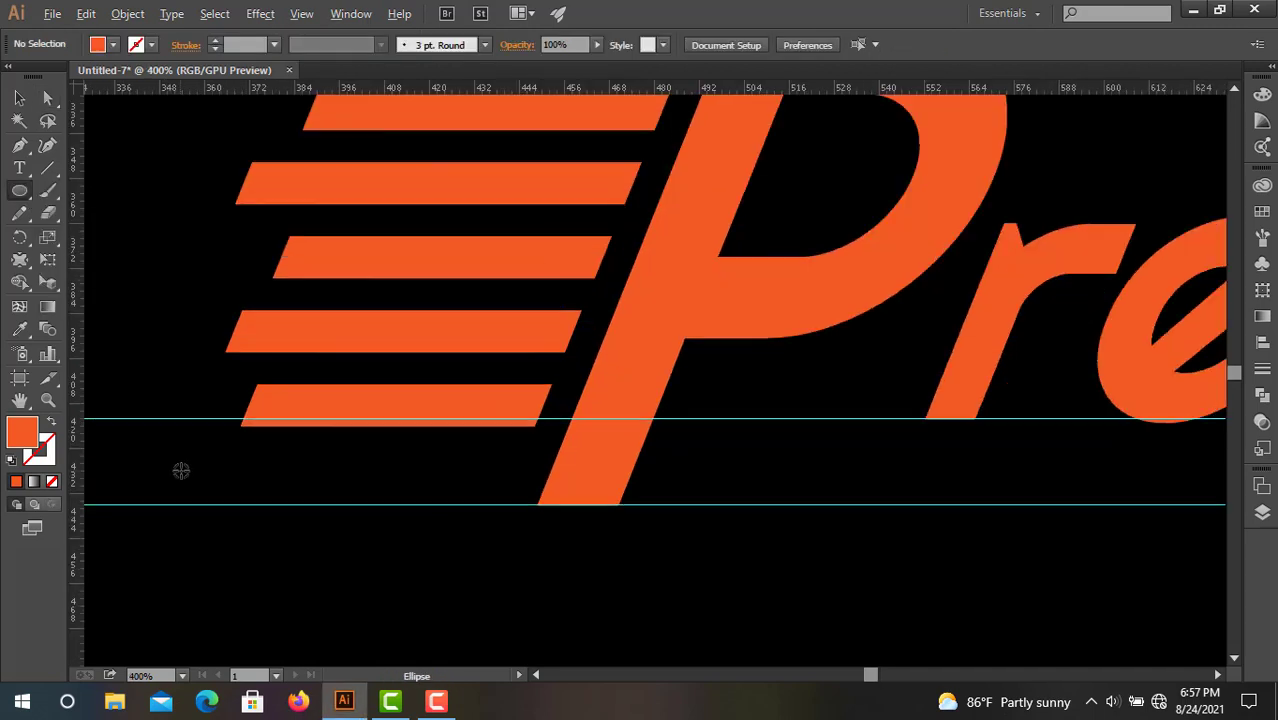
pyautogui.moveTo(243, 422); pyautogui.dragTo(293, 507)
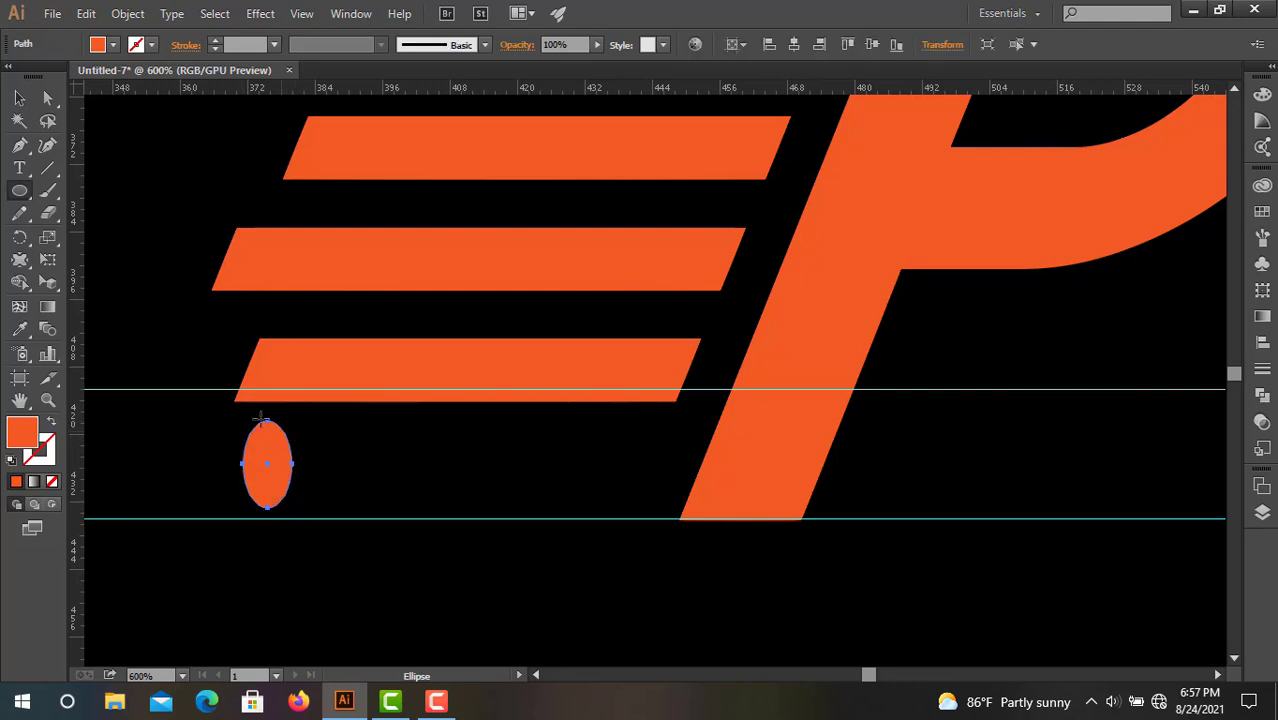
# Tilt the ellipse to match the P's slant and place a copy beneath the right end of the lowest bar
pyautogui.click(20, 98)
pyautogui.moveTo(299, 417); pyautogui.dragTo(235, 452)
pyautogui.keyDown('shift'); pyautogui.click(634, 459); pyautogui.keyUp('shift')
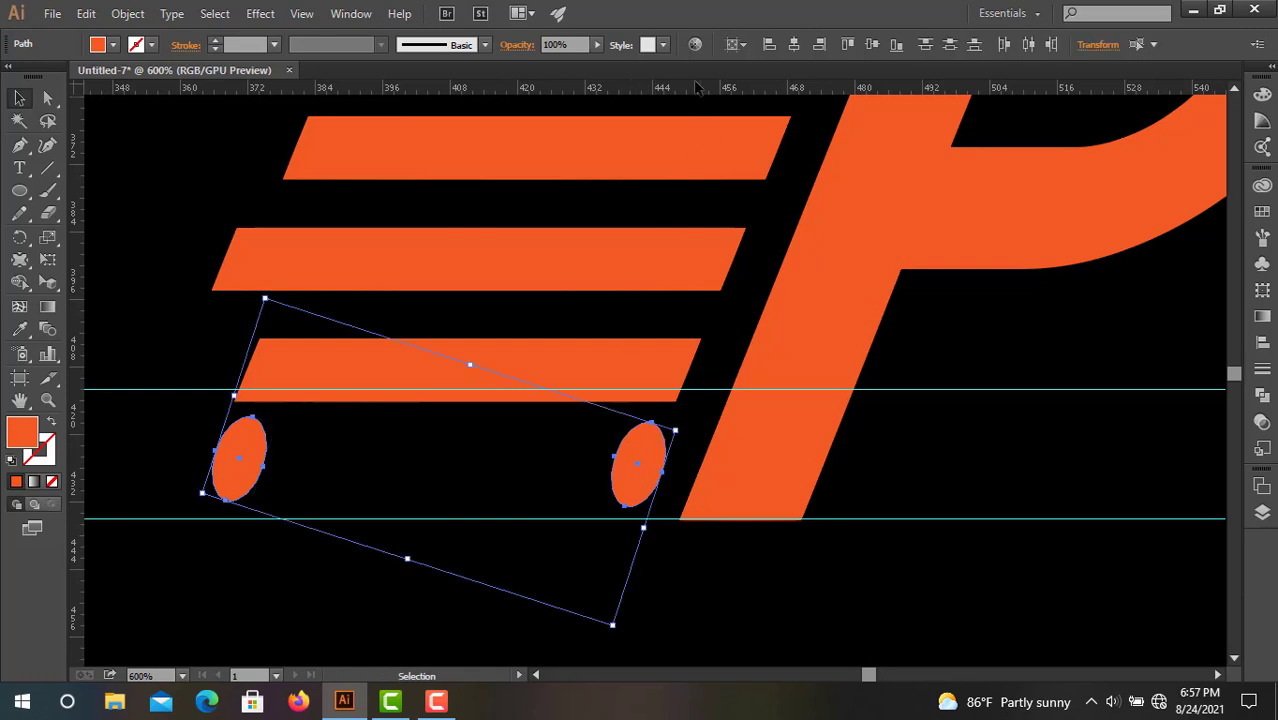
# Align the two tilted ellipses with each other at the same height and deselect them
pyautogui.click(737, 44)
pyautogui.click(756, 87)
pyautogui.click(432, 627)
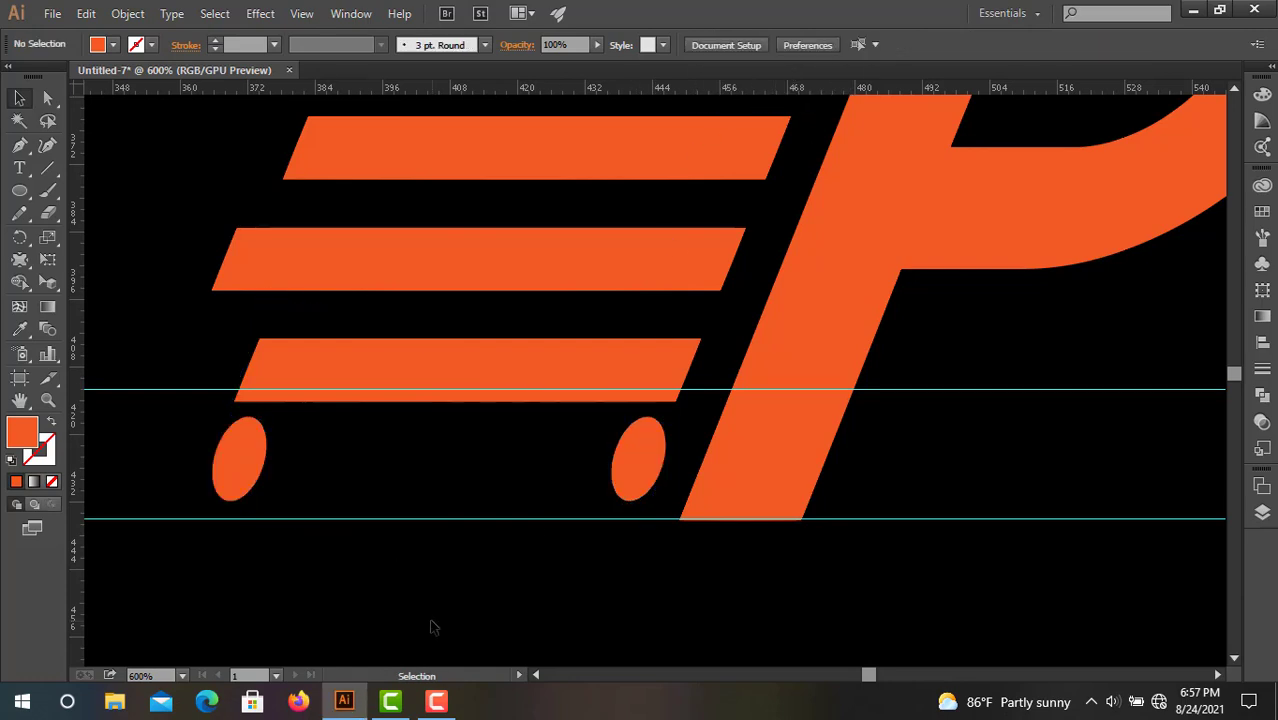
# Move both ellipses straight down together so they rest on the lowest guide
pyautogui.click(241, 476)
pyautogui.keyDown('shift'); pyautogui.click(622, 465); pyautogui.keyUp('shift')
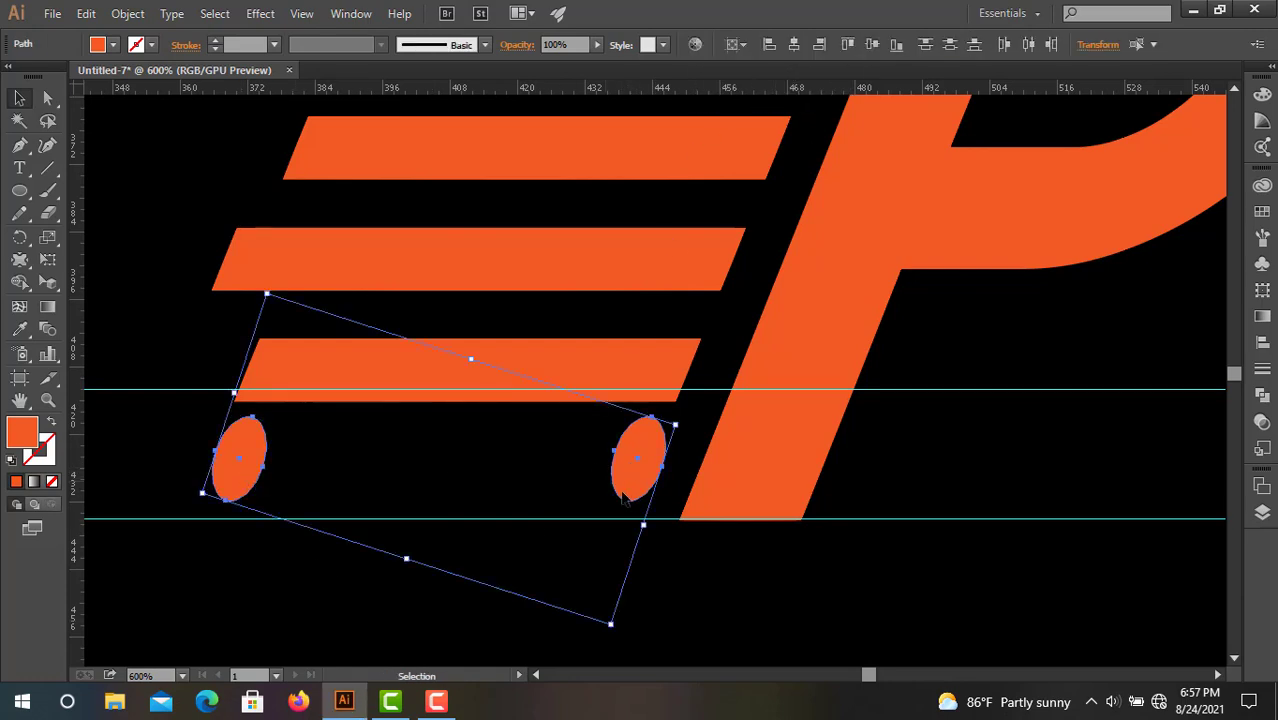
pyautogui.press('Down')
pyautogui.press('Down')
pyautogui.press('Down')
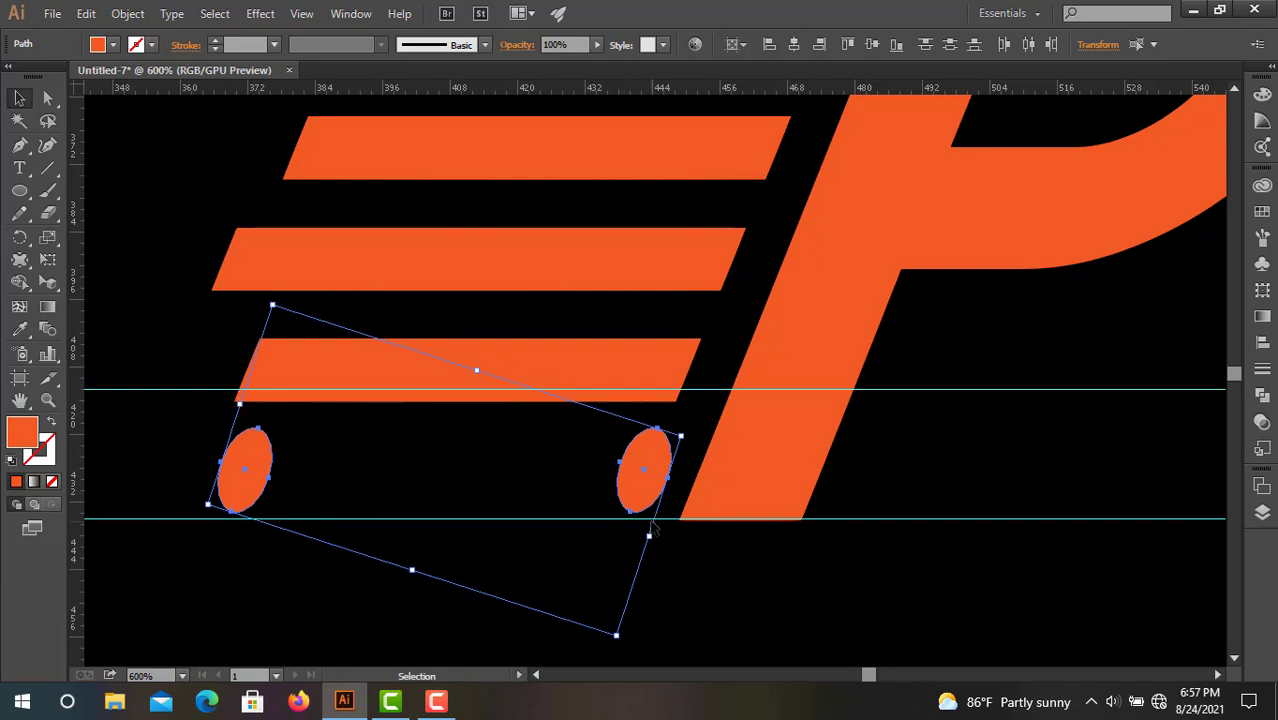
pyautogui.press('Left')
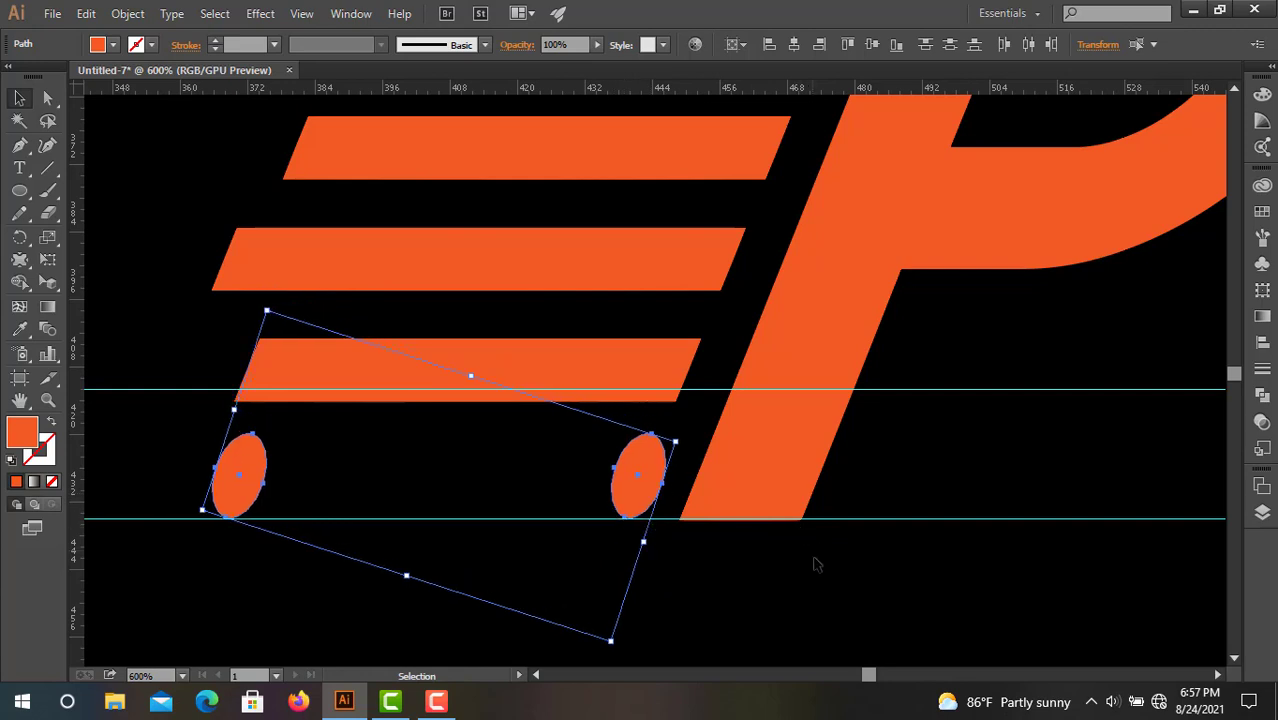
pyautogui.click(834, 597)
# Shift the letters "resto" up and to the right, leaving a clear gap beside the P's bowl
pyautogui.scroll(-4, 840, 588)
pyautogui.moveTo(1042, 621); pyautogui.dragTo(667, 633)
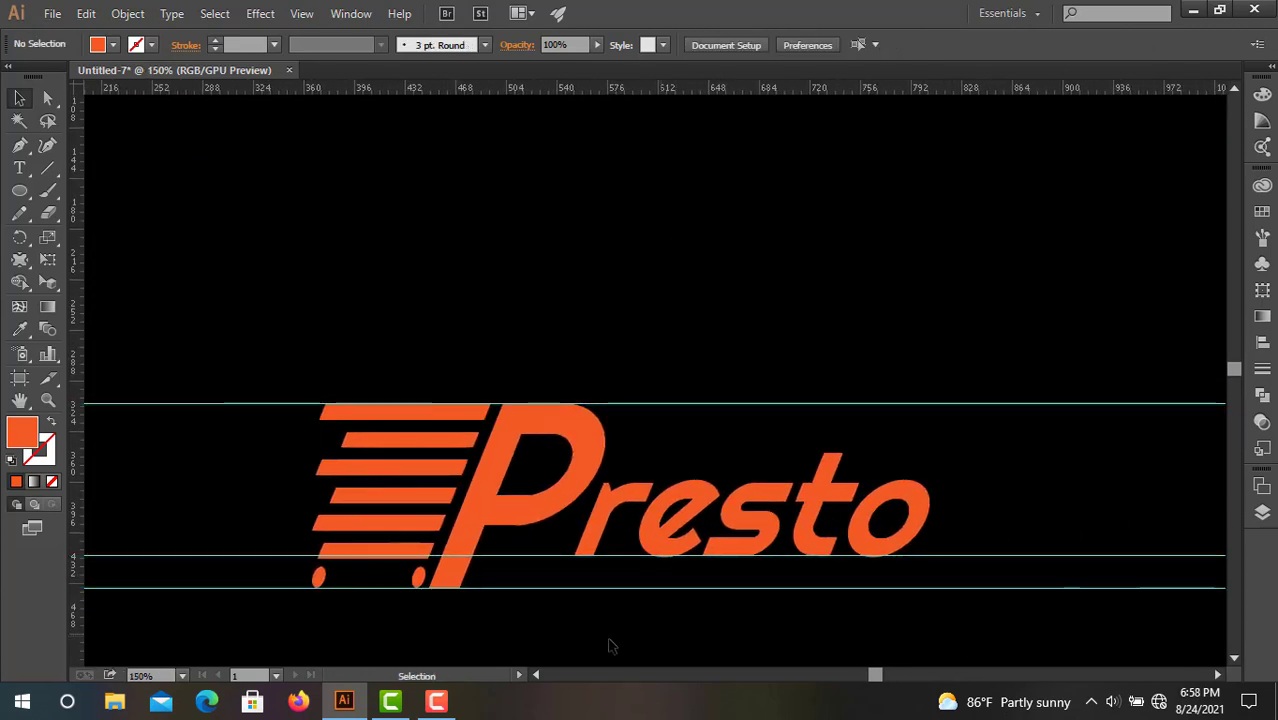
pyautogui.scroll(1, 612, 646)
pyautogui.moveTo(630, 388); pyautogui.dragTo(1030, 500)
pyautogui.press('Up')
pyautogui.press('Up')
pyautogui.press('Up')
pyautogui.press('Up')
pyautogui.press('Up')
pyautogui.press('Up')
pyautogui.press('Right')
pyautogui.press('Right')
pyautogui.press('Right')
pyautogui.press('Right')
pyautogui.press('Right')
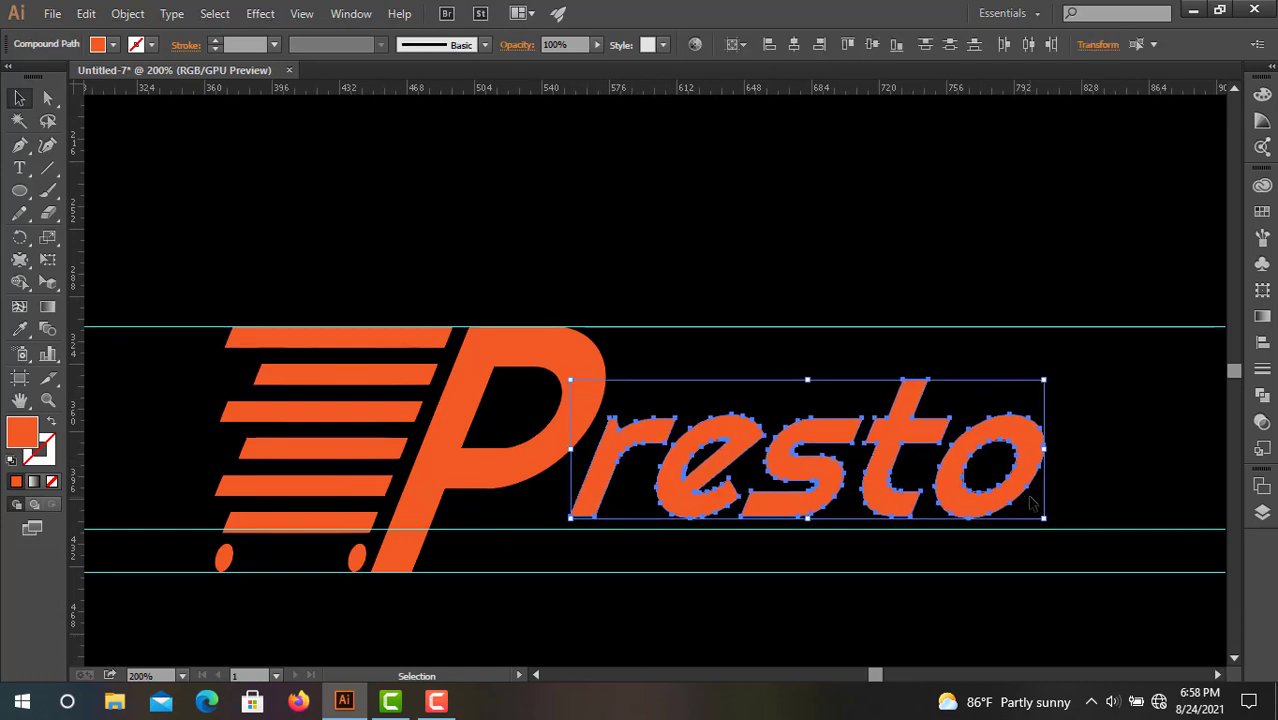
pyautogui.press('Up')
pyautogui.press('Up')
pyautogui.press('Up')
pyautogui.press('Up')
pyautogui.press('Right')
pyautogui.press('Right')
pyautogui.press('Right')
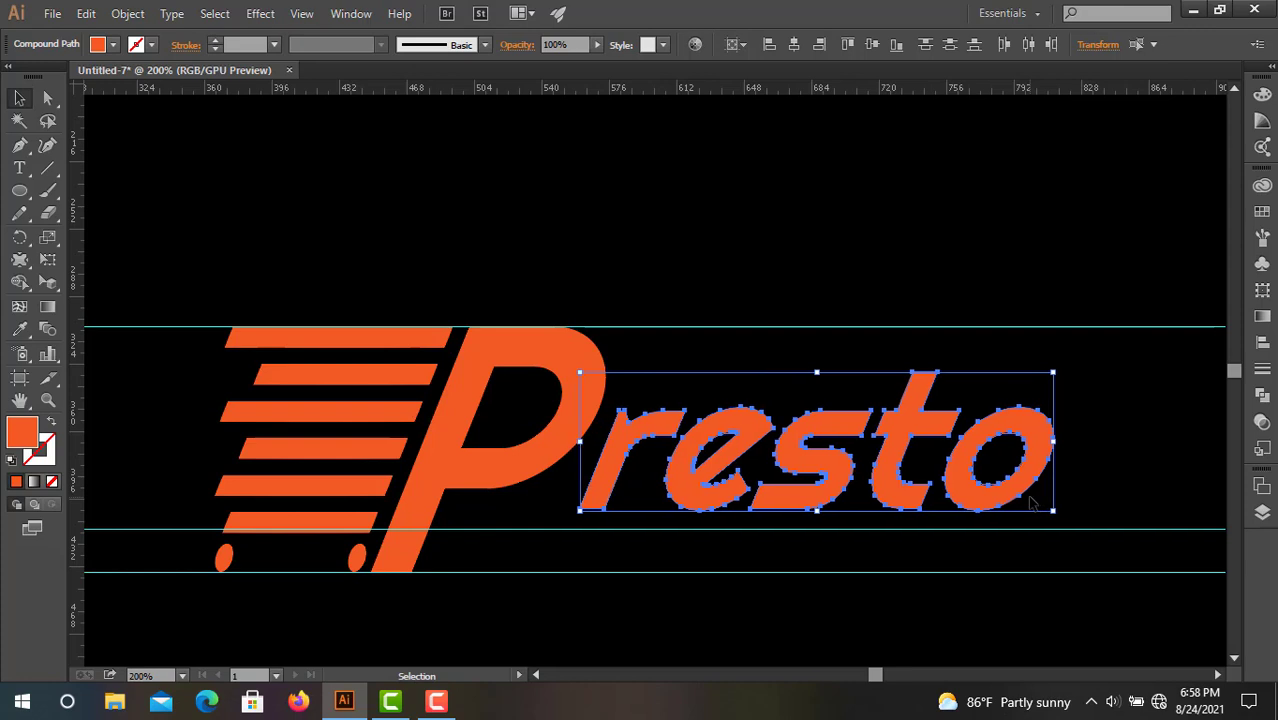
pyautogui.click(1094, 486)
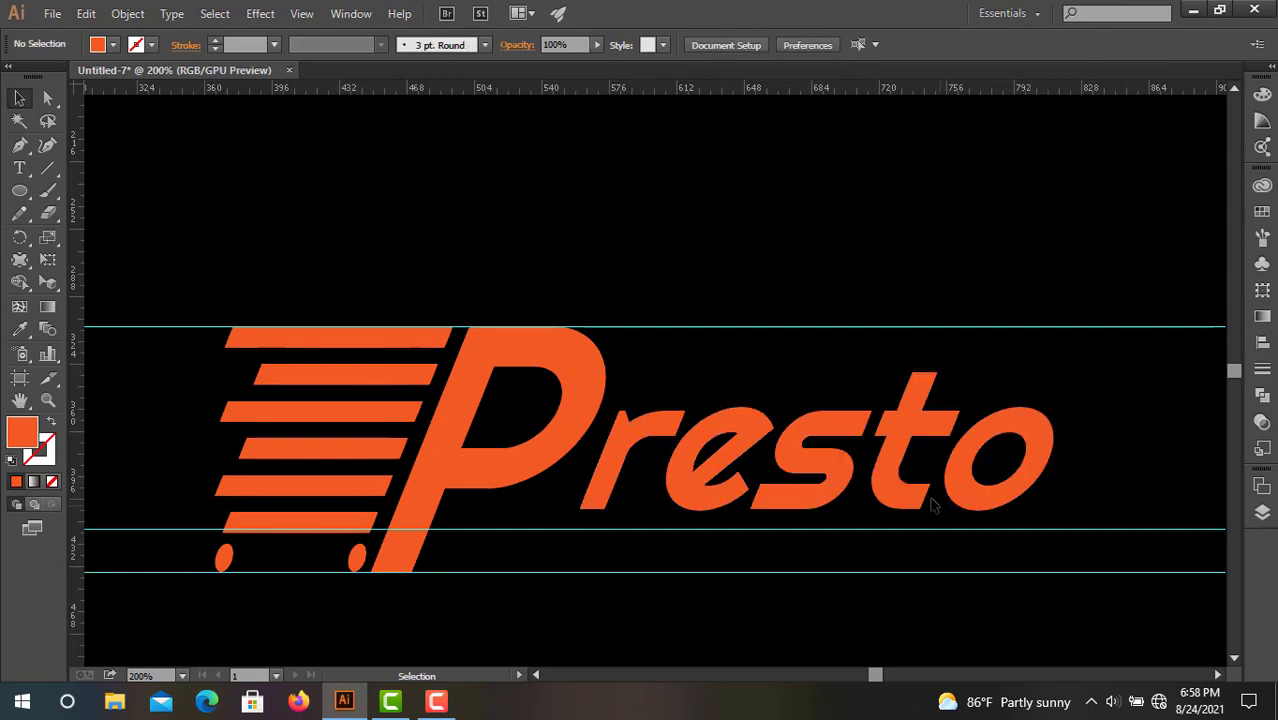
# Extend the t's stem up to the top guide by moving its two upper anchor points along the letter's slant
pyautogui.click(912, 385)
pyautogui.click(886, 362)
pyautogui.press('a')
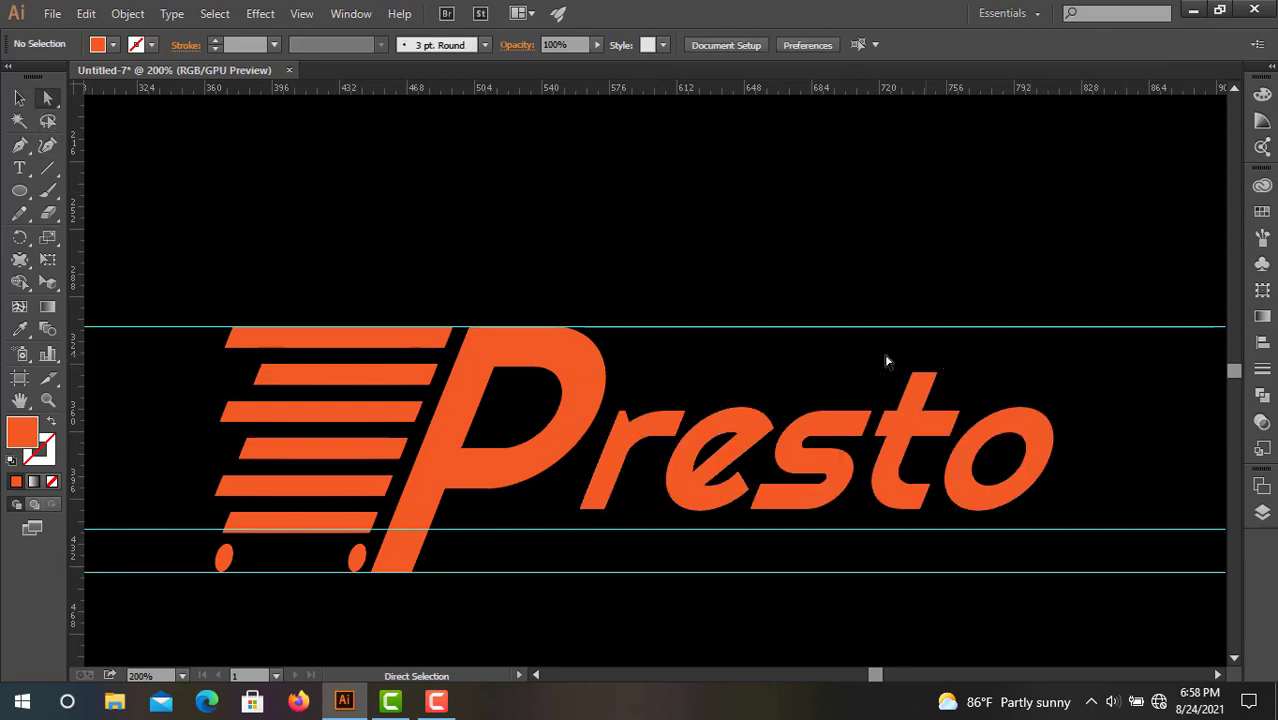
pyautogui.moveTo(886, 362); pyautogui.dragTo(1035, 350)
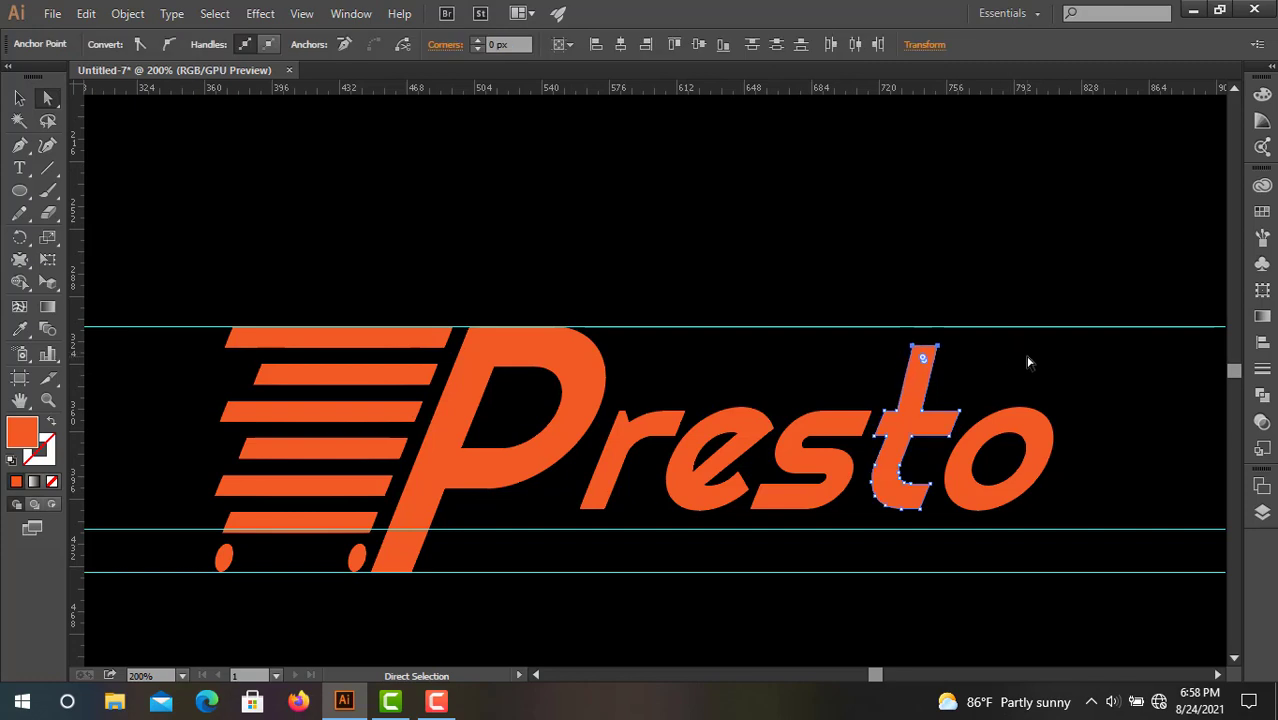
pyautogui.press('Right')
pyautogui.press('Right')
pyautogui.press('Right')
pyautogui.press('Right')
pyautogui.press('Right')
pyautogui.press('Right')
pyautogui.press('Right')
pyautogui.press('Up')
pyautogui.press('Up')
pyautogui.press('Up')
pyautogui.press('Up')
pyautogui.press('Up')
pyautogui.press('Up')
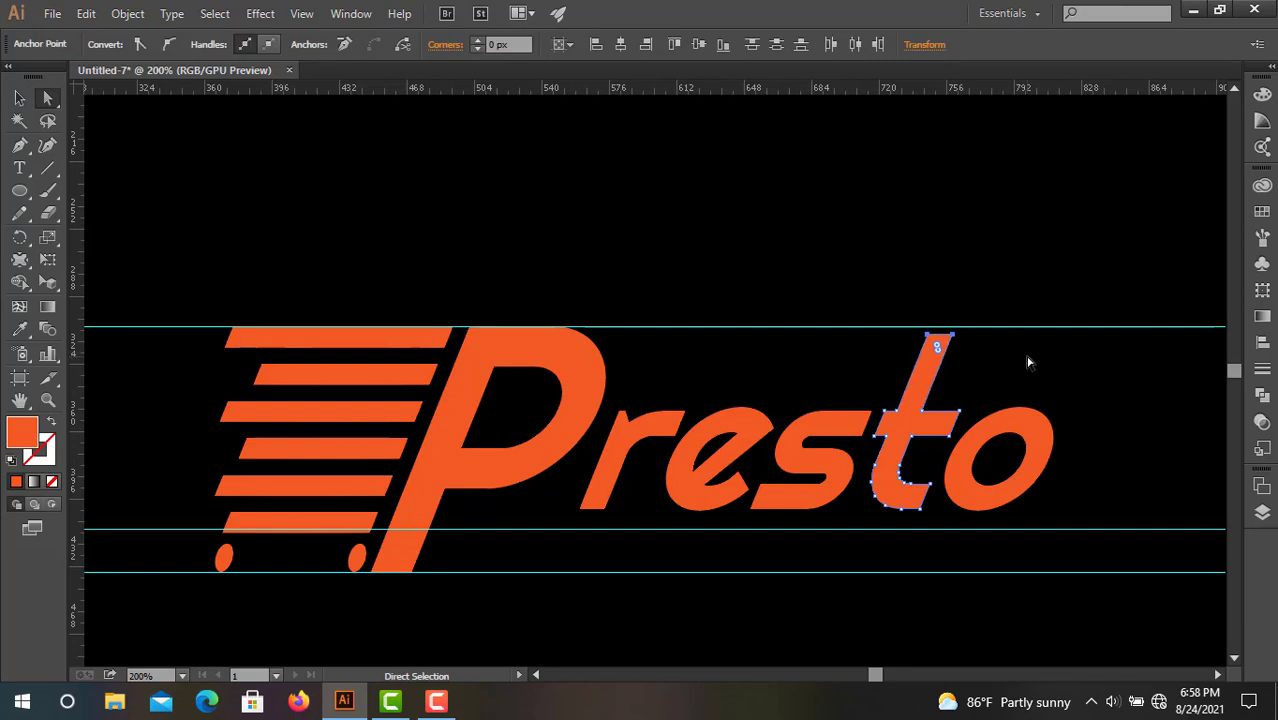
pyautogui.press('Right')
pyautogui.press('Right')
pyautogui.press('Up')
pyautogui.press('Up')
pyautogui.press('Up')
pyautogui.press('Up')
pyautogui.press('Right')
pyautogui.press('Left')
pyautogui.press('Left')
pyautogui.press('Right')
pyautogui.press('Left')
pyautogui.press('Right')
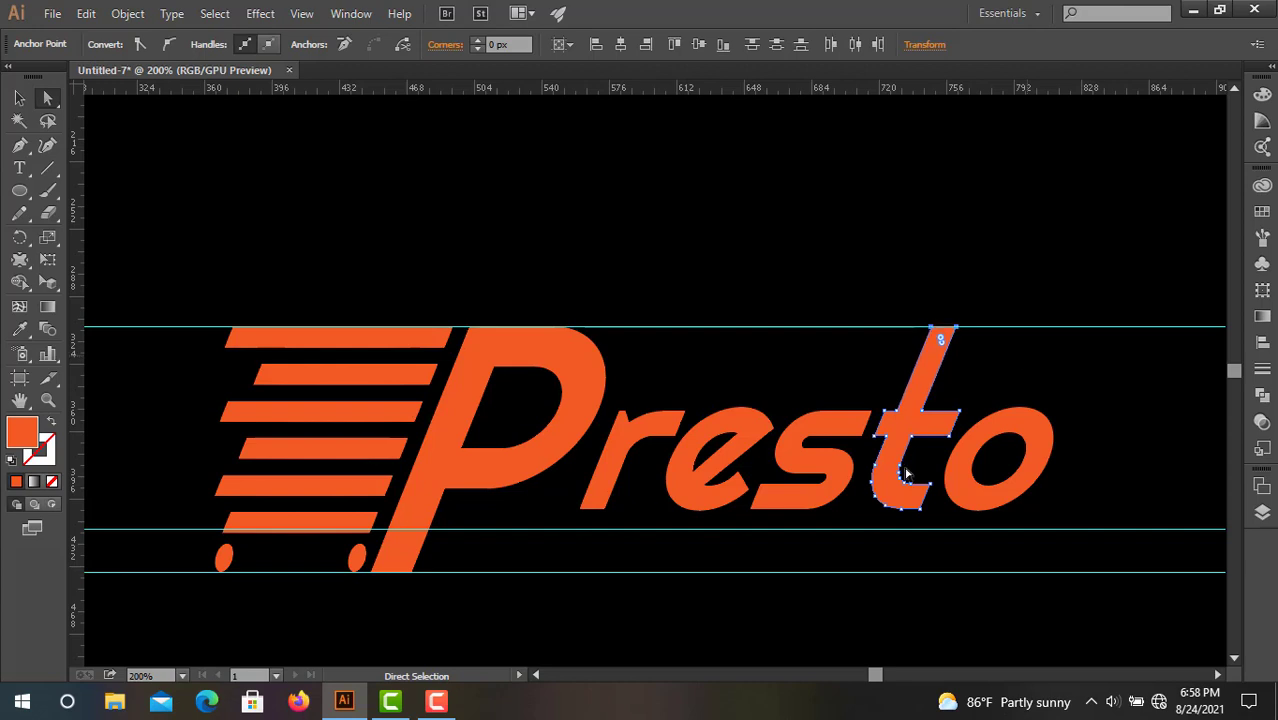
pyautogui.click(750, 577)
# Draw a downward-pointing orange triangle about 87 px wide and 76 px high above the text with the Star tool
pyautogui.scroll(-2, 766, 578)
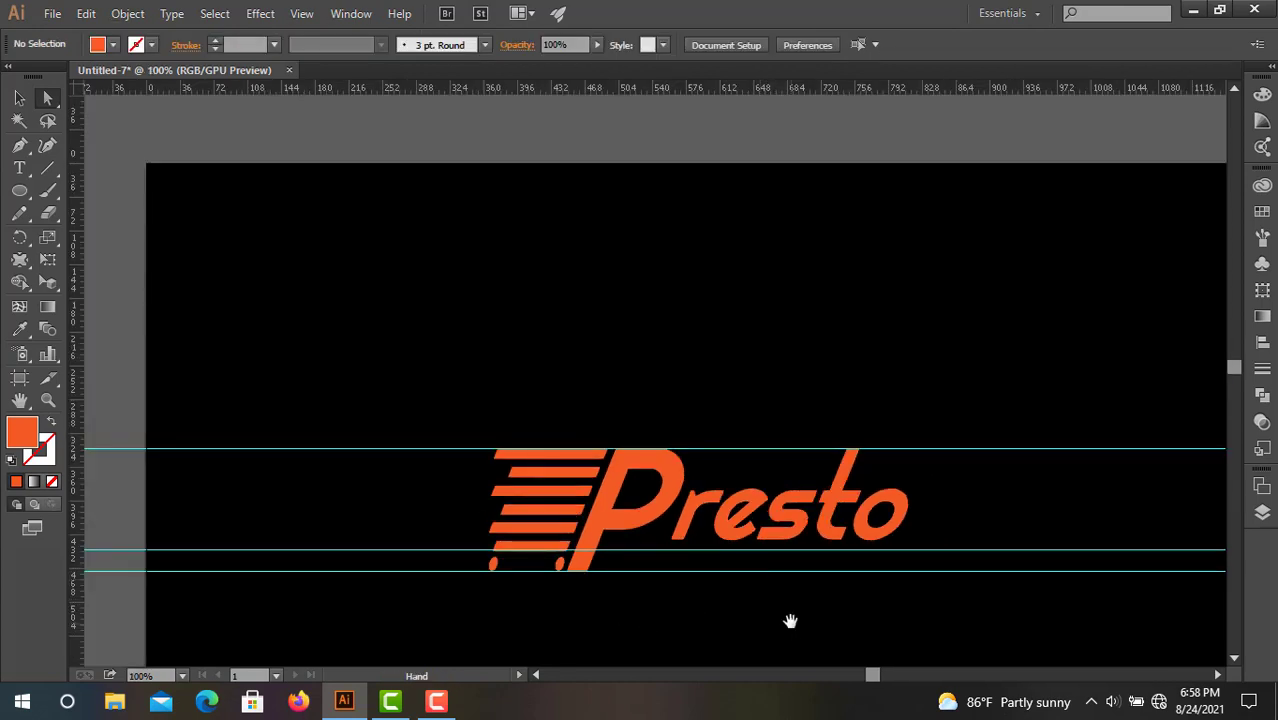
pyautogui.scroll(2, 713, 619)
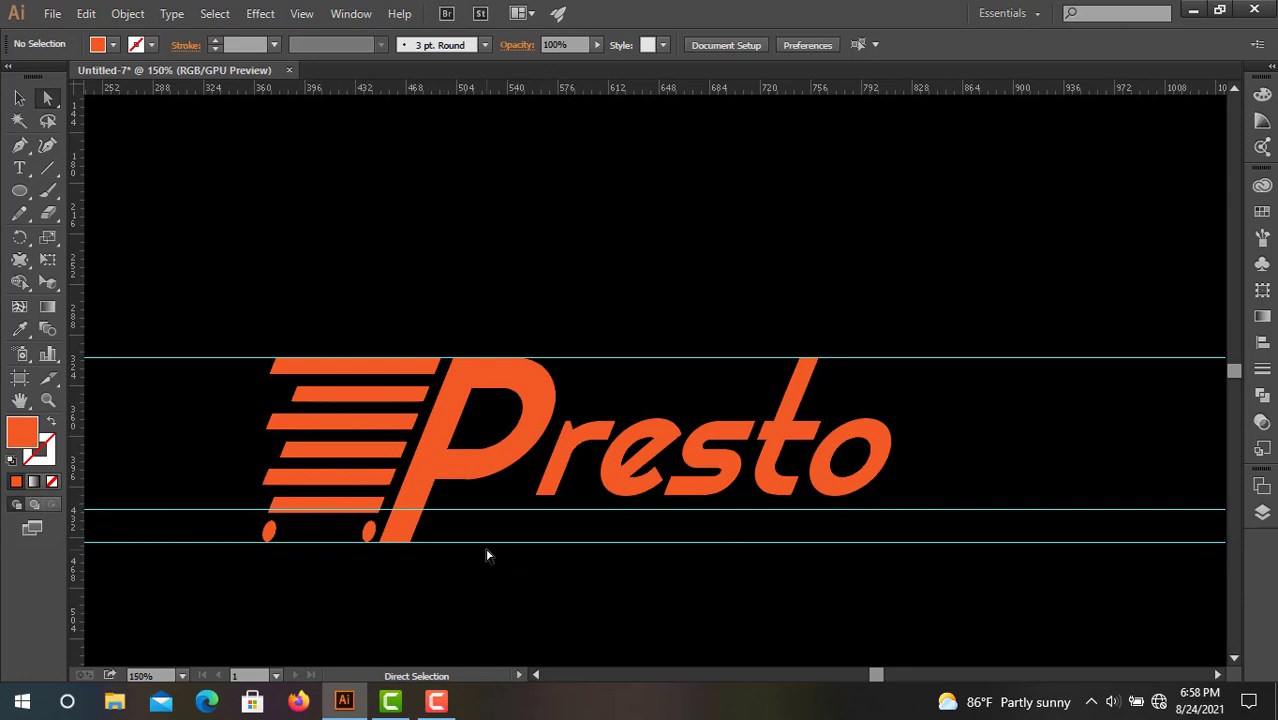
pyautogui.click(19, 190)
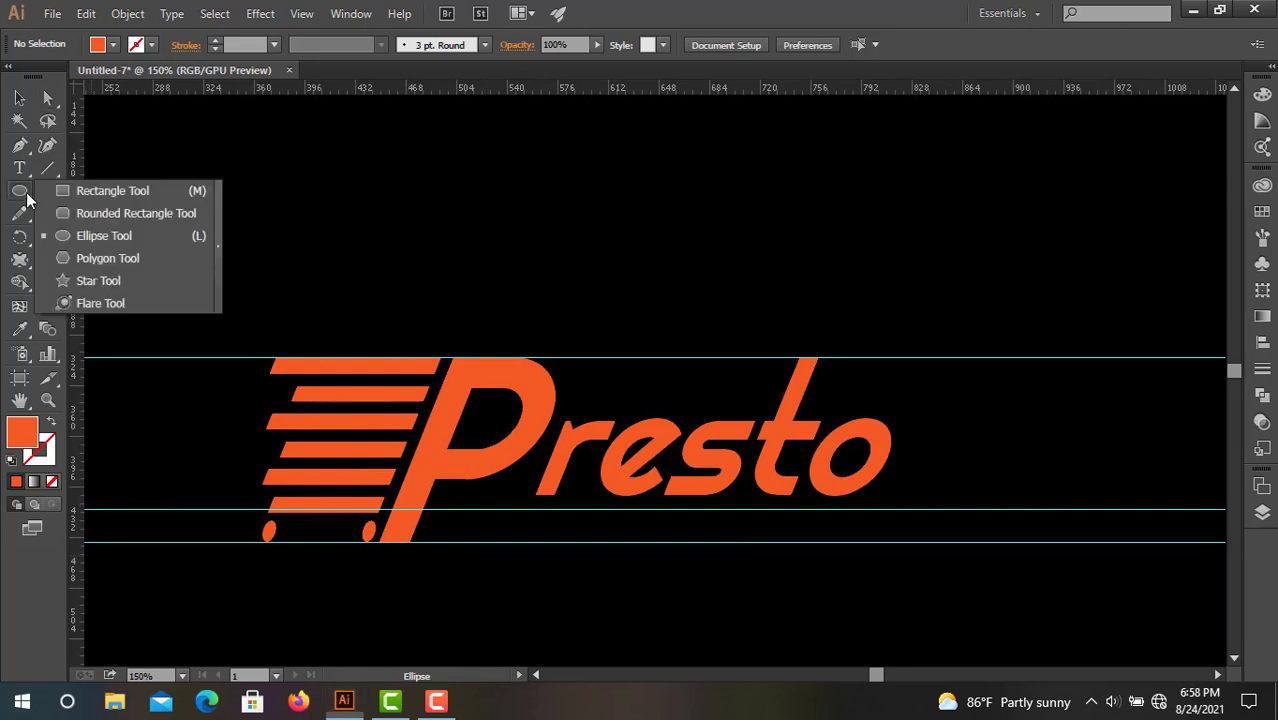
pyautogui.click(79, 281)
pyautogui.click(659, 285)
pyautogui.click(762, 440)
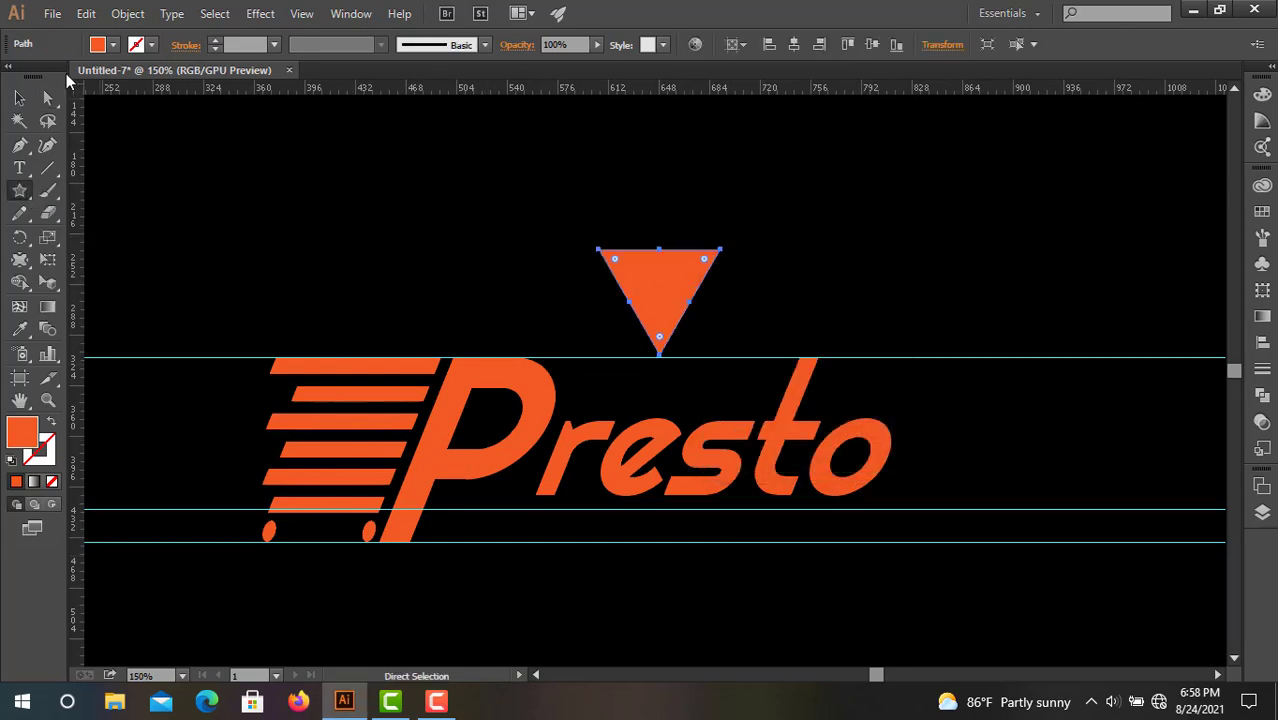
# Rotate the triangle to point right and curve its back edge inward to follow the outline of the o
pyautogui.press('v')
pyautogui.moveTo(729, 250); pyautogui.dragTo(609, 232)
pyautogui.click(47, 145)
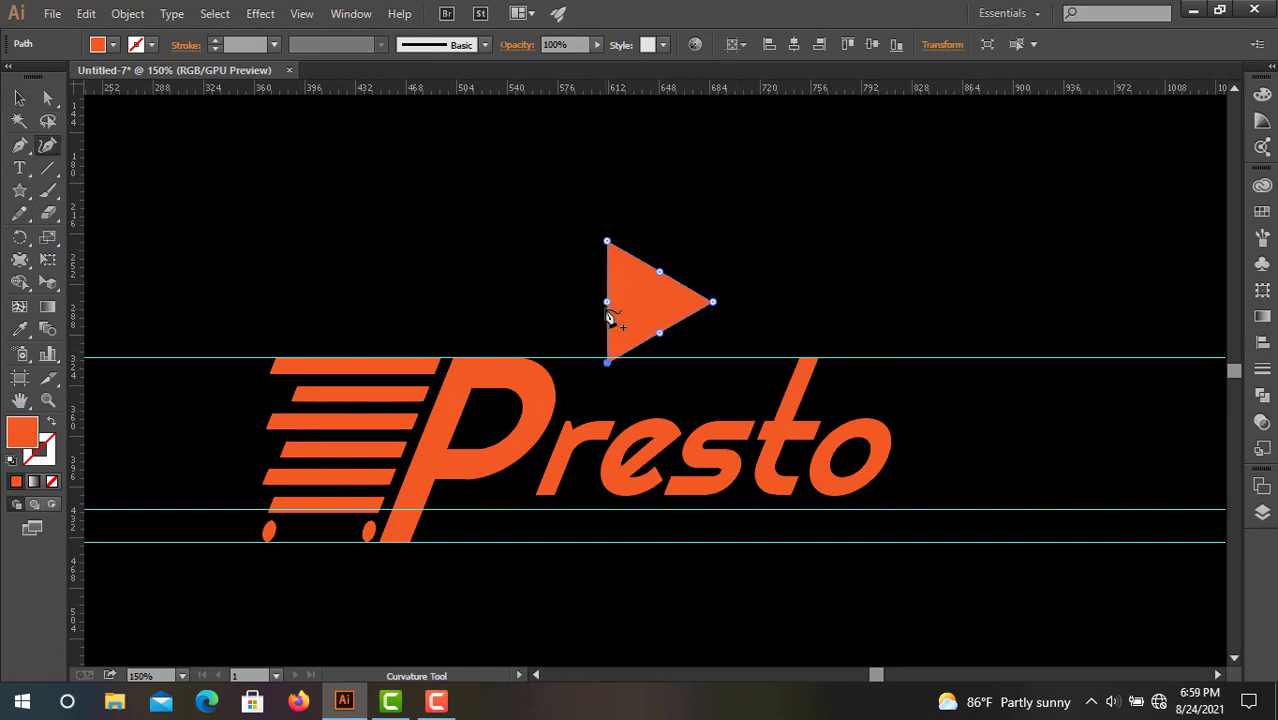
pyautogui.moveTo(609, 302); pyautogui.dragTo(617, 302)
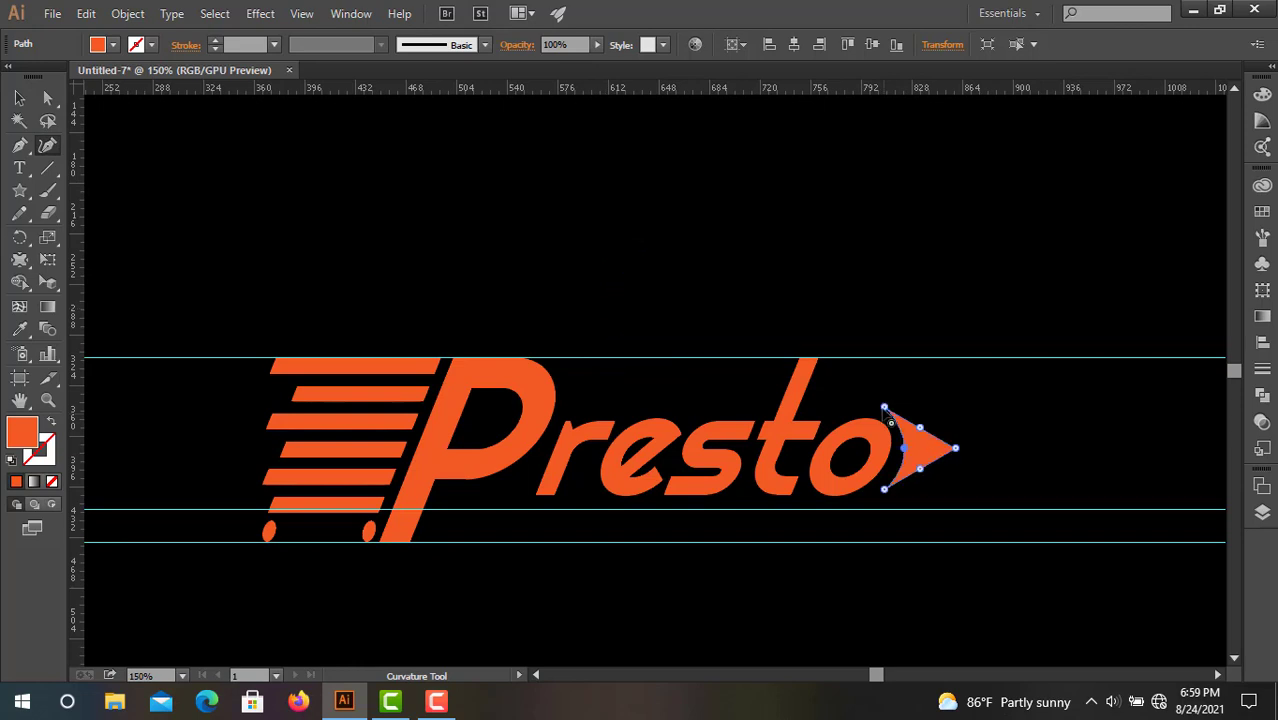
# Adjust the arrowhead's two back corner points around the o and shift the whole shape slightly up and left
pyautogui.moveTo(885, 409); pyautogui.dragTo(881, 412)
pyautogui.moveTo(885, 491); pyautogui.dragTo(879, 489)
pyautogui.press('v')
pyautogui.click(17, 97)
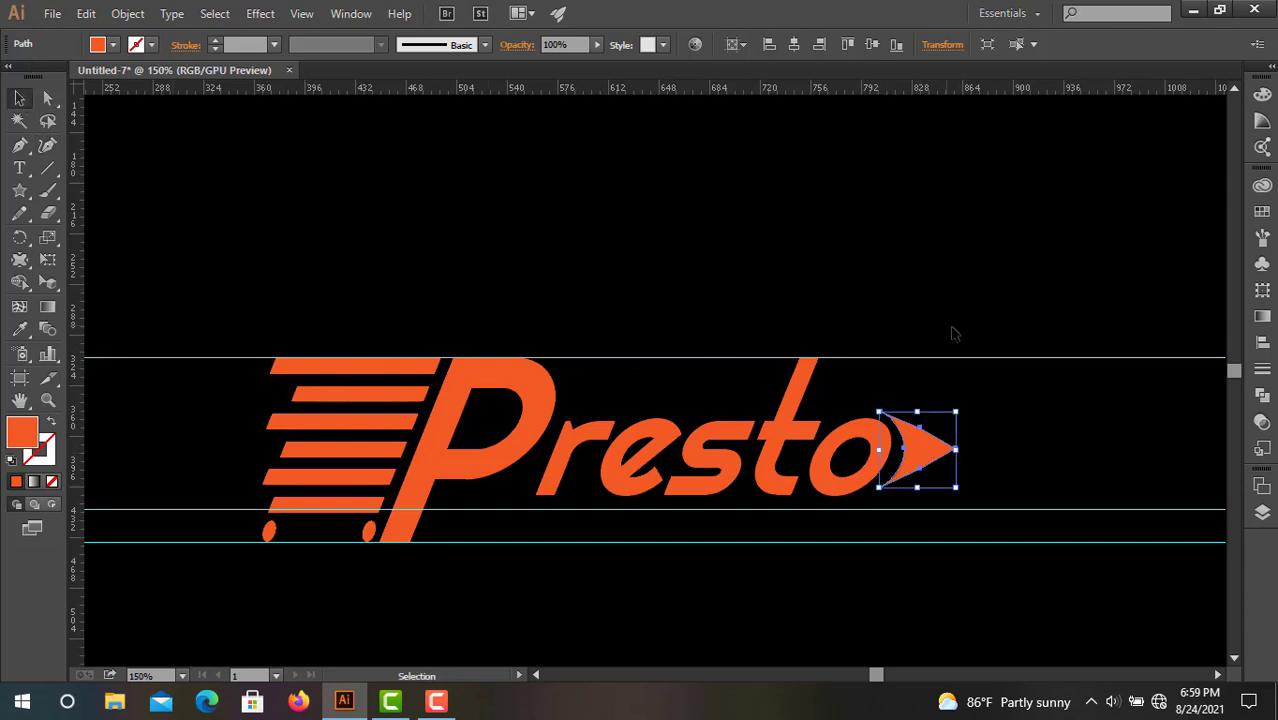
pyautogui.click(953, 335)
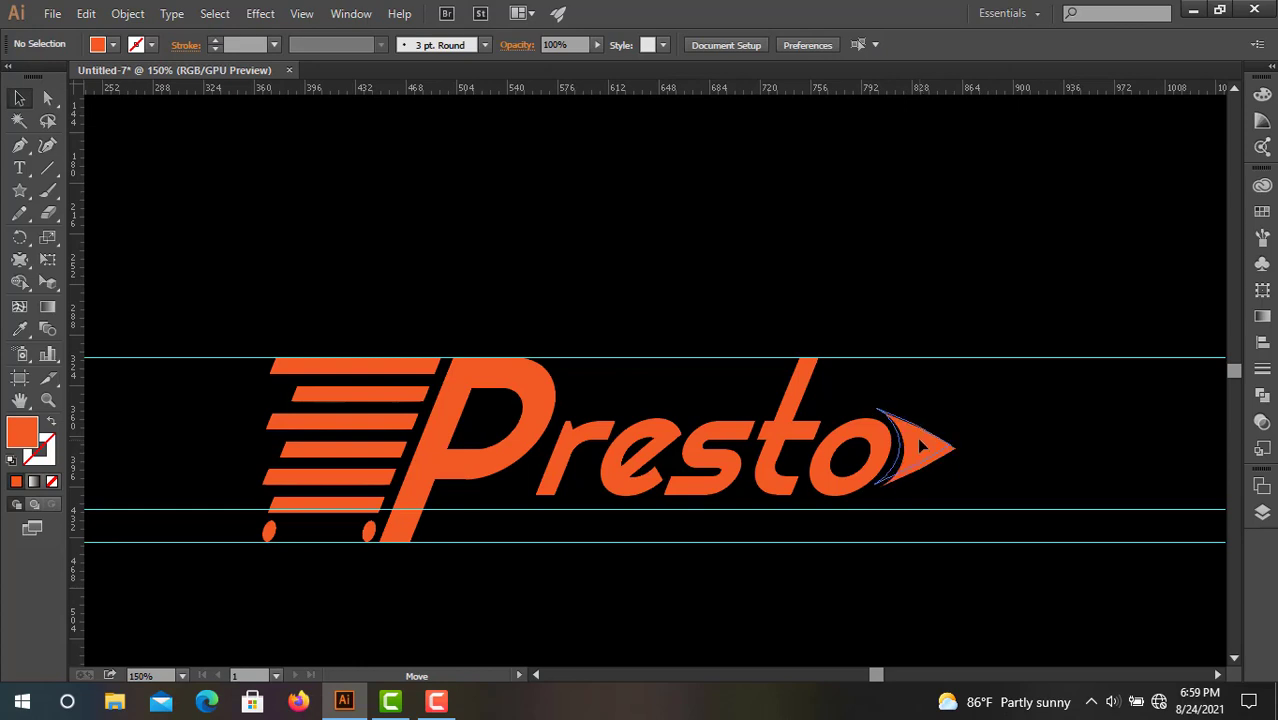
pyautogui.click(920, 445)
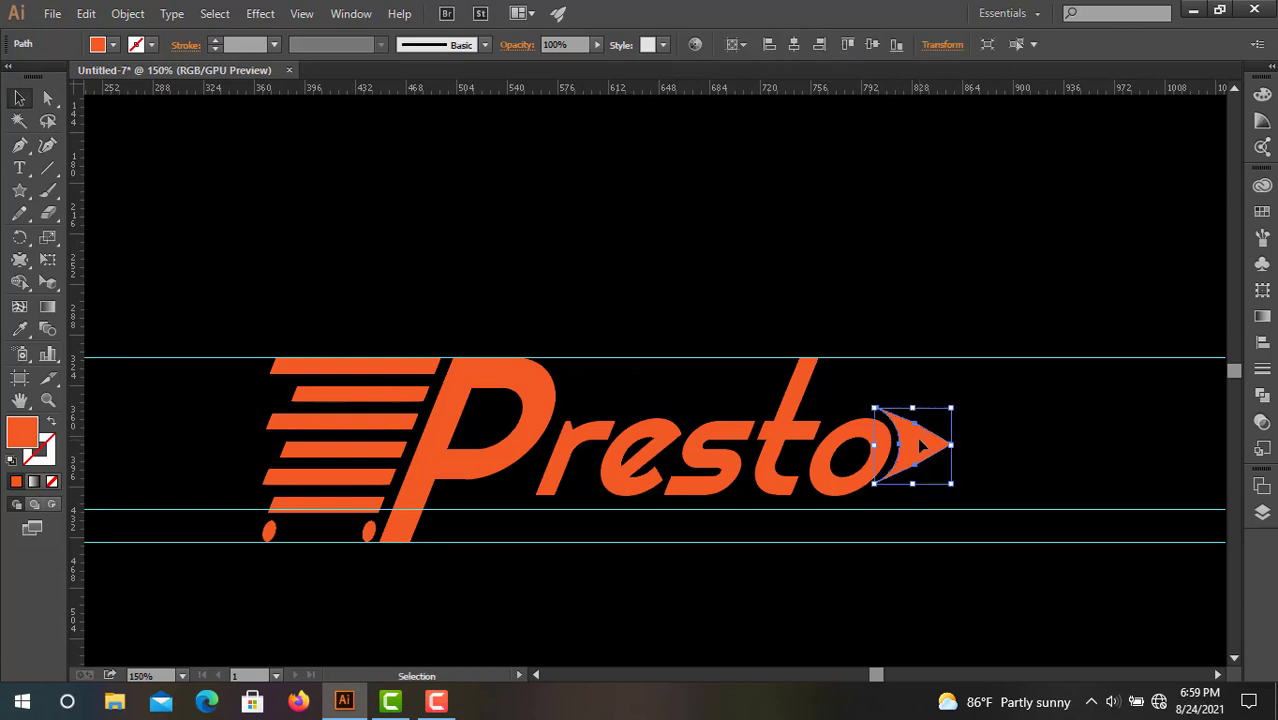
pyautogui.click(919, 282)
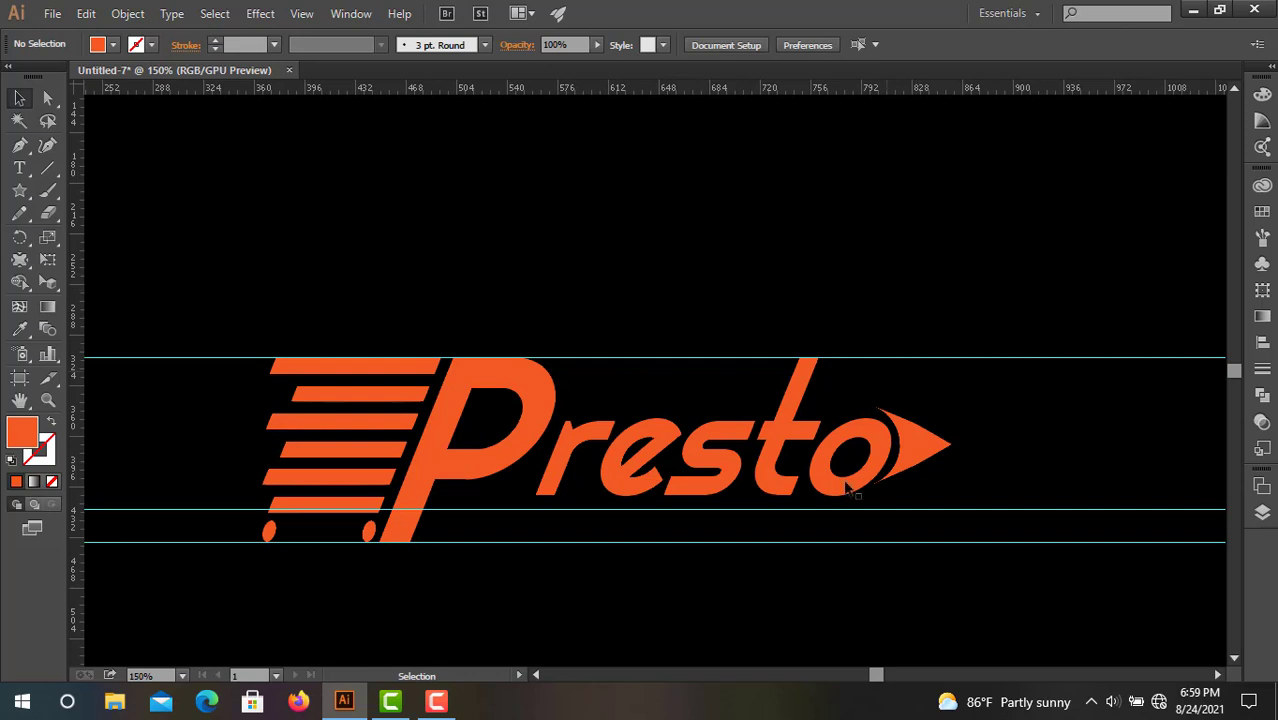
# Move the arrowhead clear of the o and make the inward curve of its back edge shallower
pyautogui.click(910, 462)
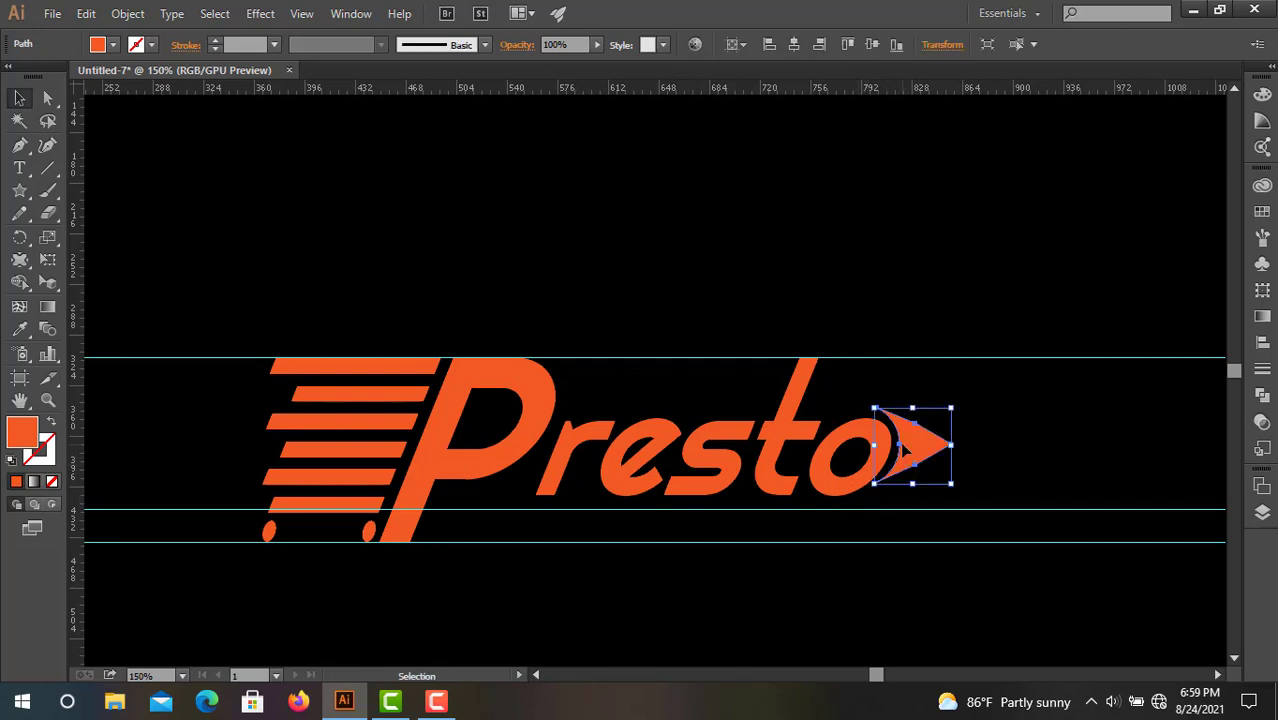
pyautogui.moveTo(907, 458); pyautogui.dragTo(938, 467)
pyautogui.click(49, 146)
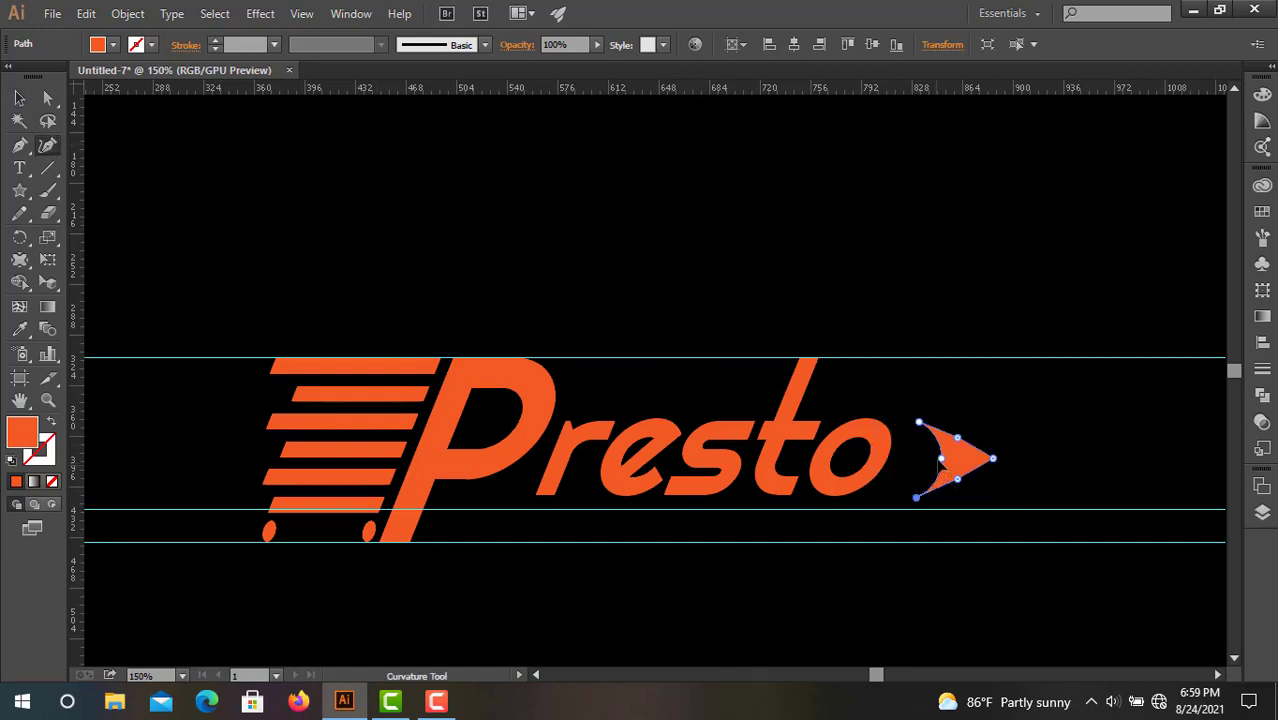
pyautogui.moveTo(939, 462); pyautogui.dragTo(927, 461)
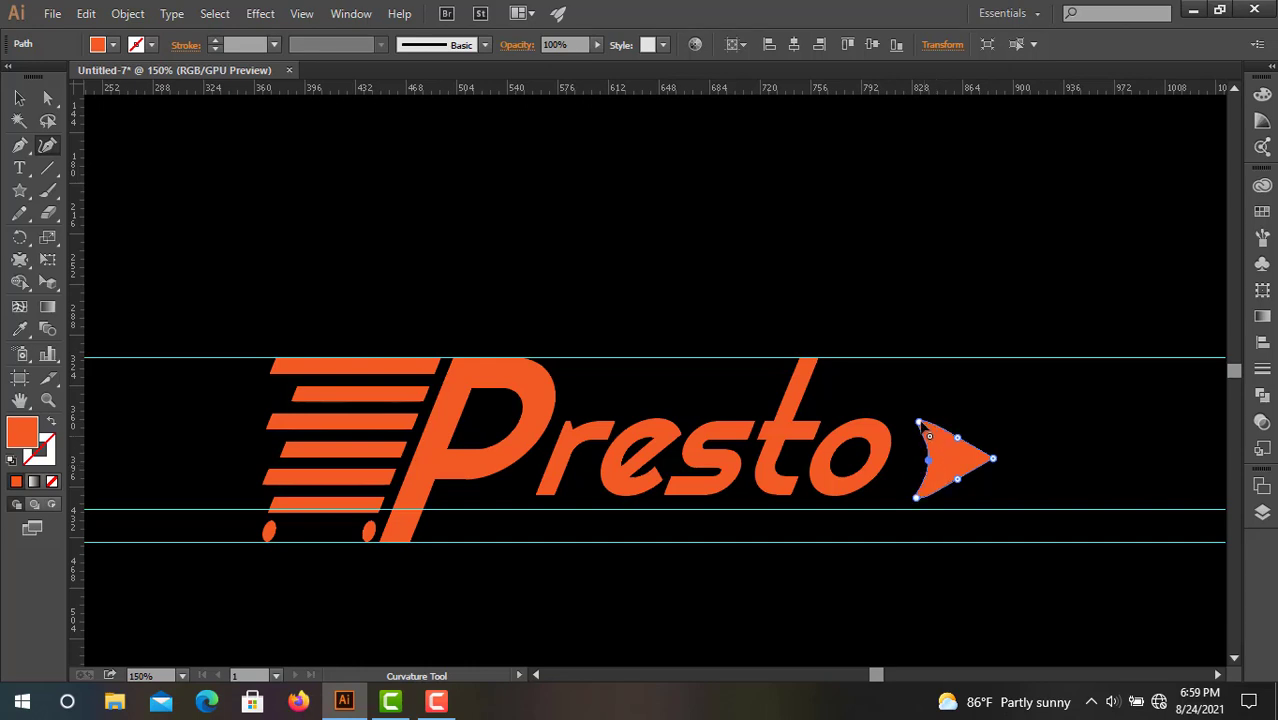
pyautogui.click(916, 498)
pyautogui.click(19, 97)
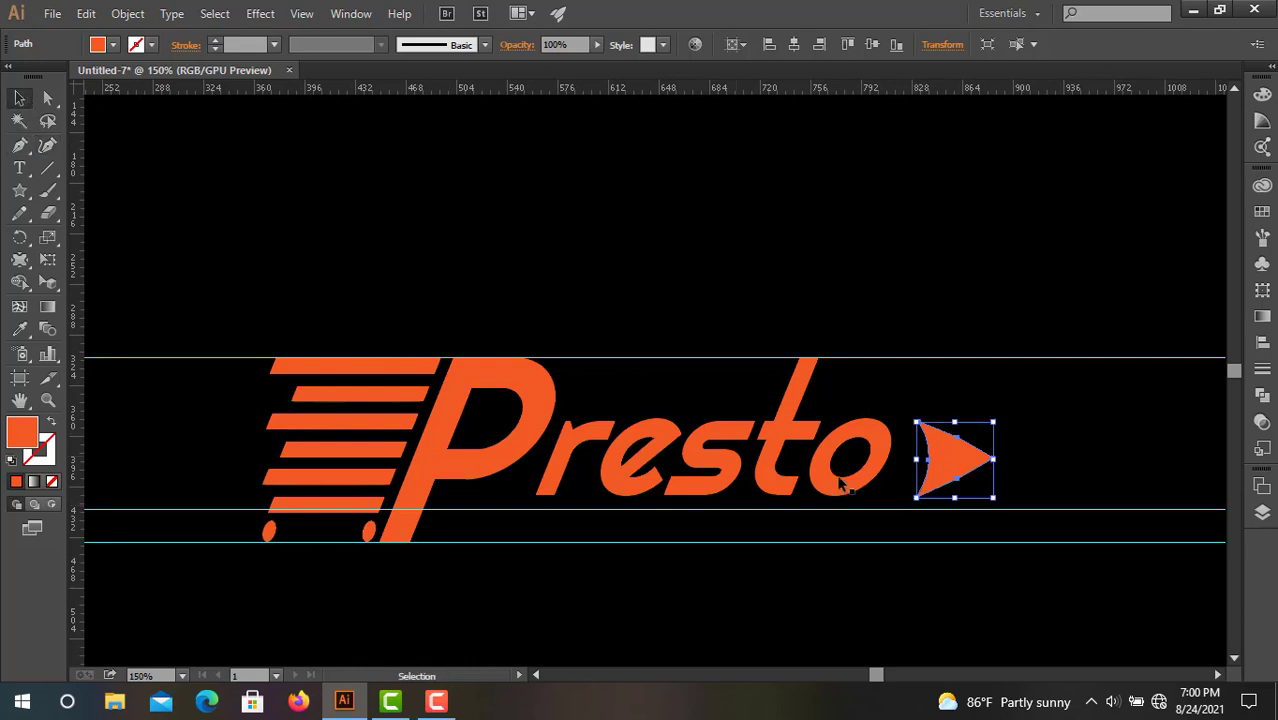
# Shrink the arrowhead to about 34 px wide and place it close against the right side of the o
pyautogui.moveTo(993, 424); pyautogui.dragTo(907, 453)
pyautogui.click(903, 490)
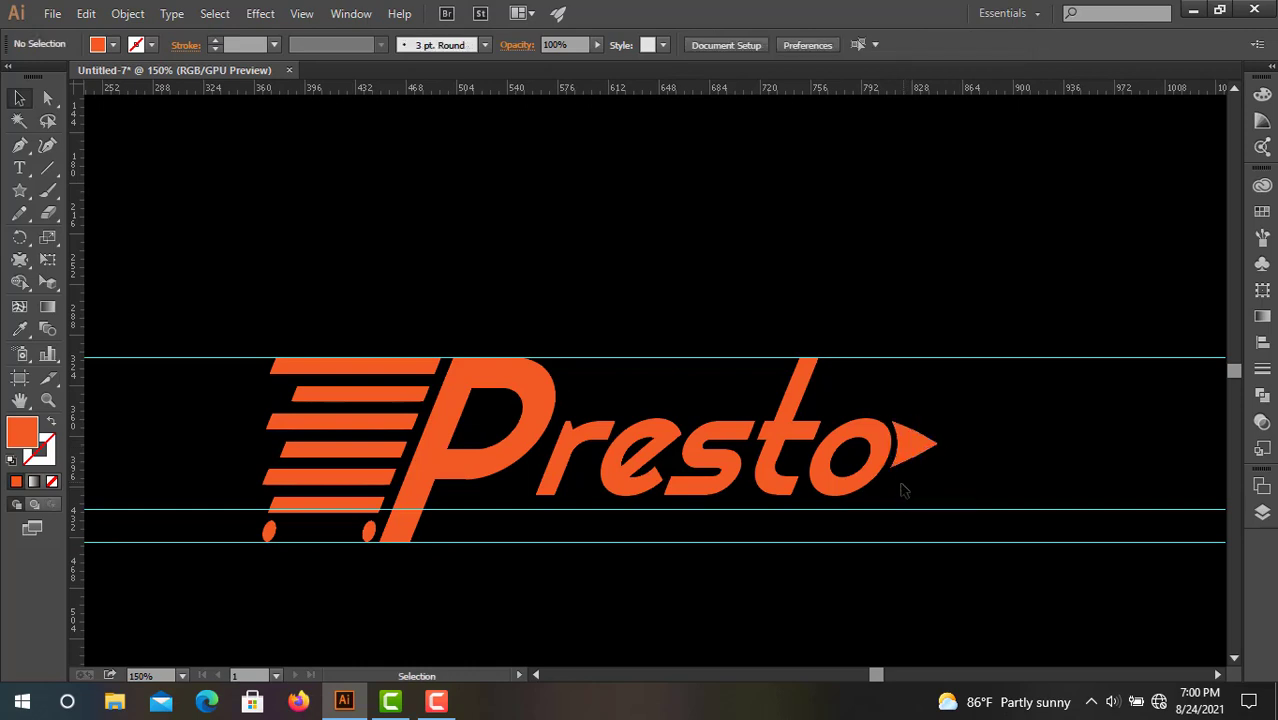
pyautogui.scroll(-1, 818, 618)
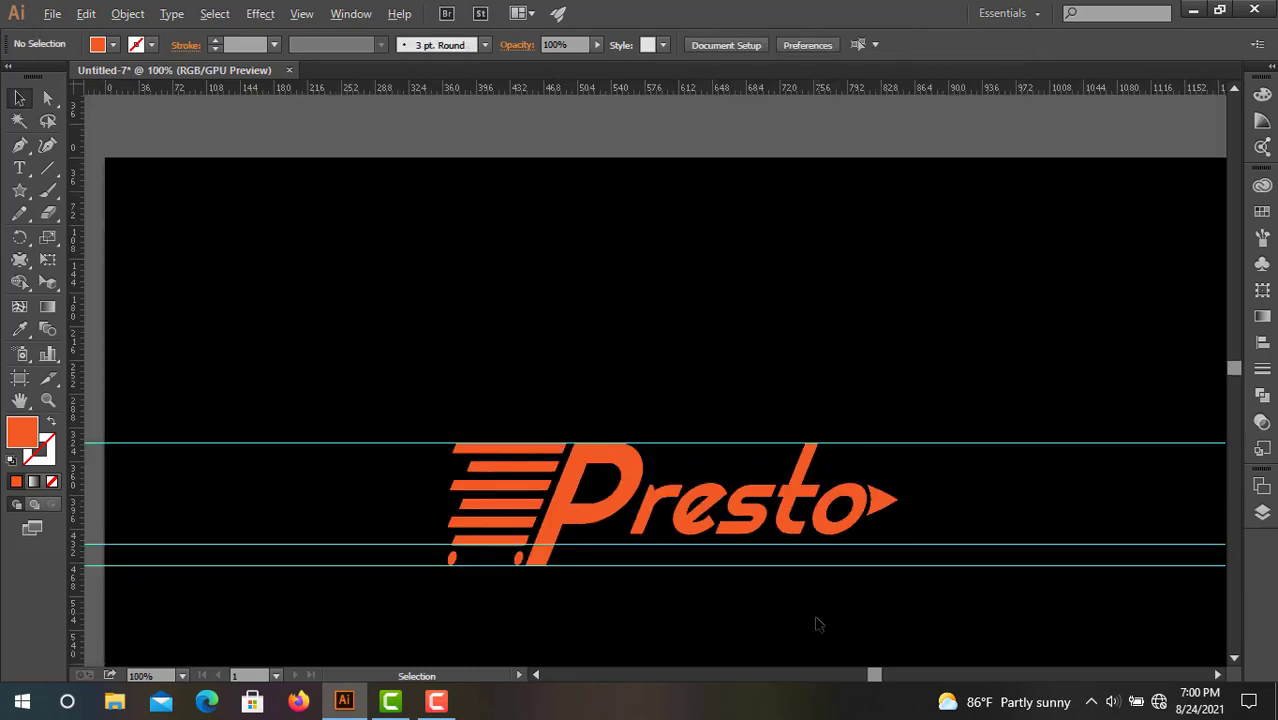
pyautogui.scroll(1, 815, 626)
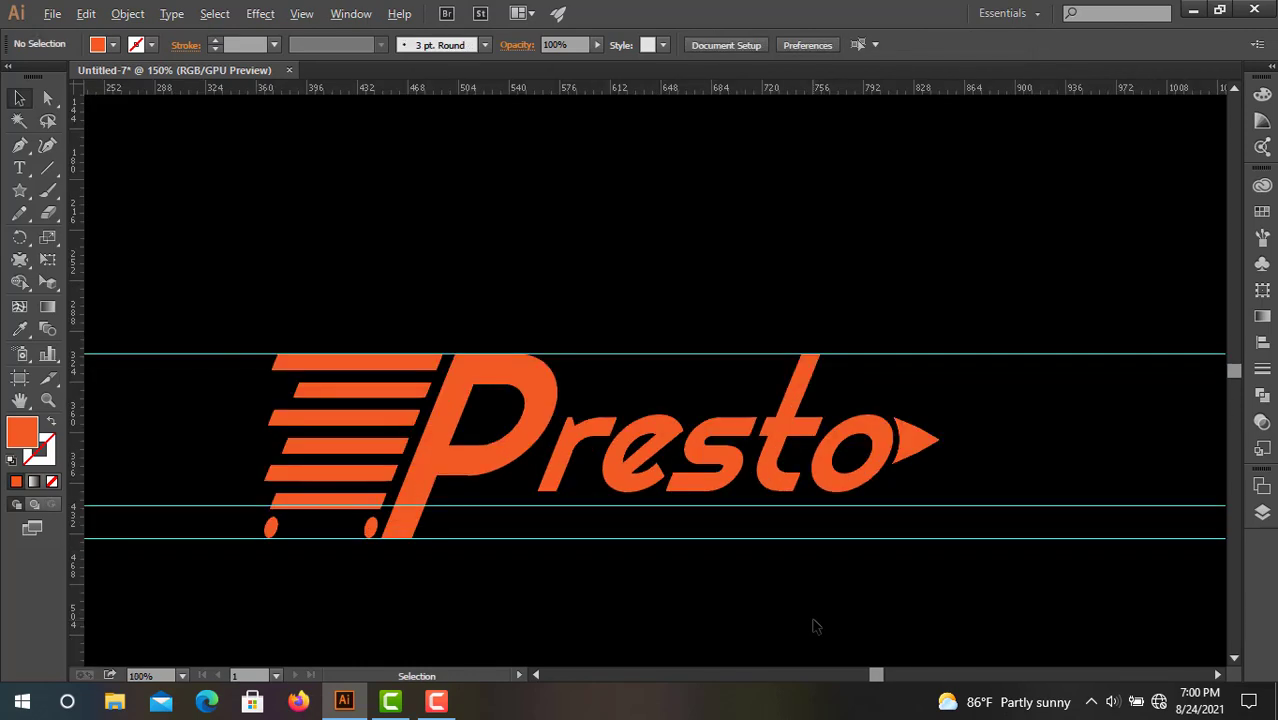
# Bend the arrowhead's lower edge inward with the Curvature tool and check the shape up close
pyautogui.click(912, 452)
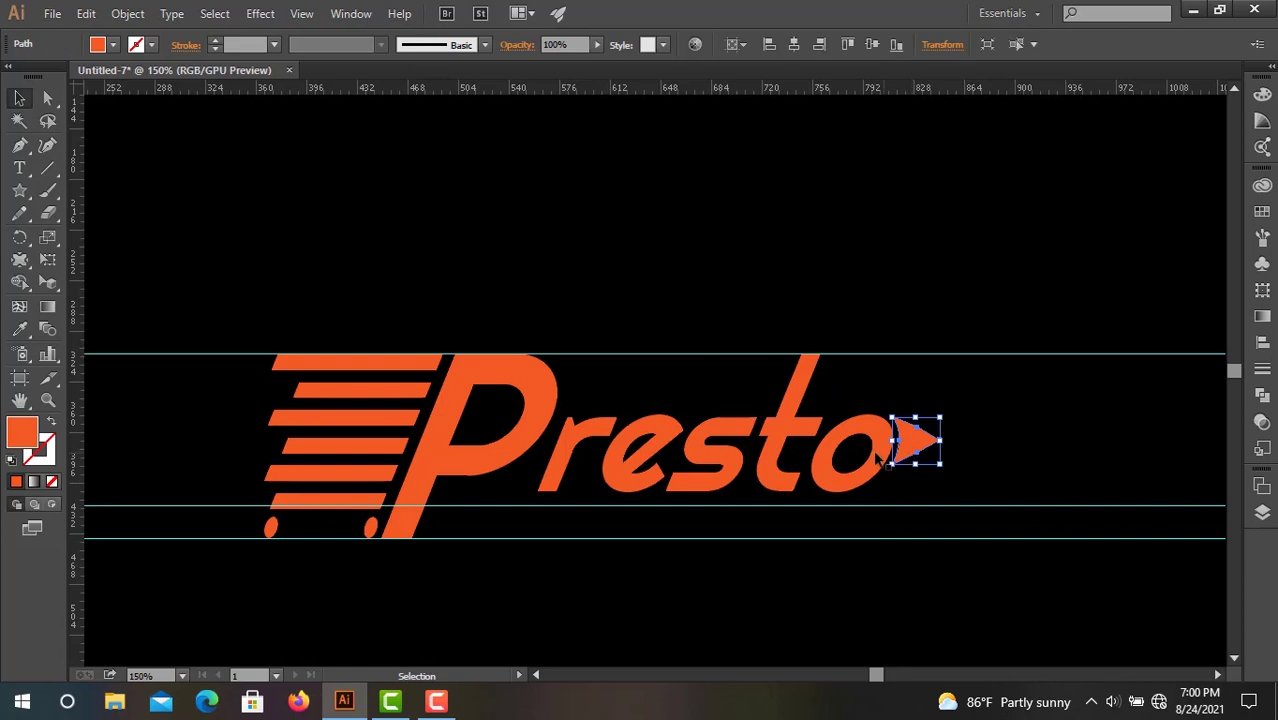
pyautogui.click(47, 147)
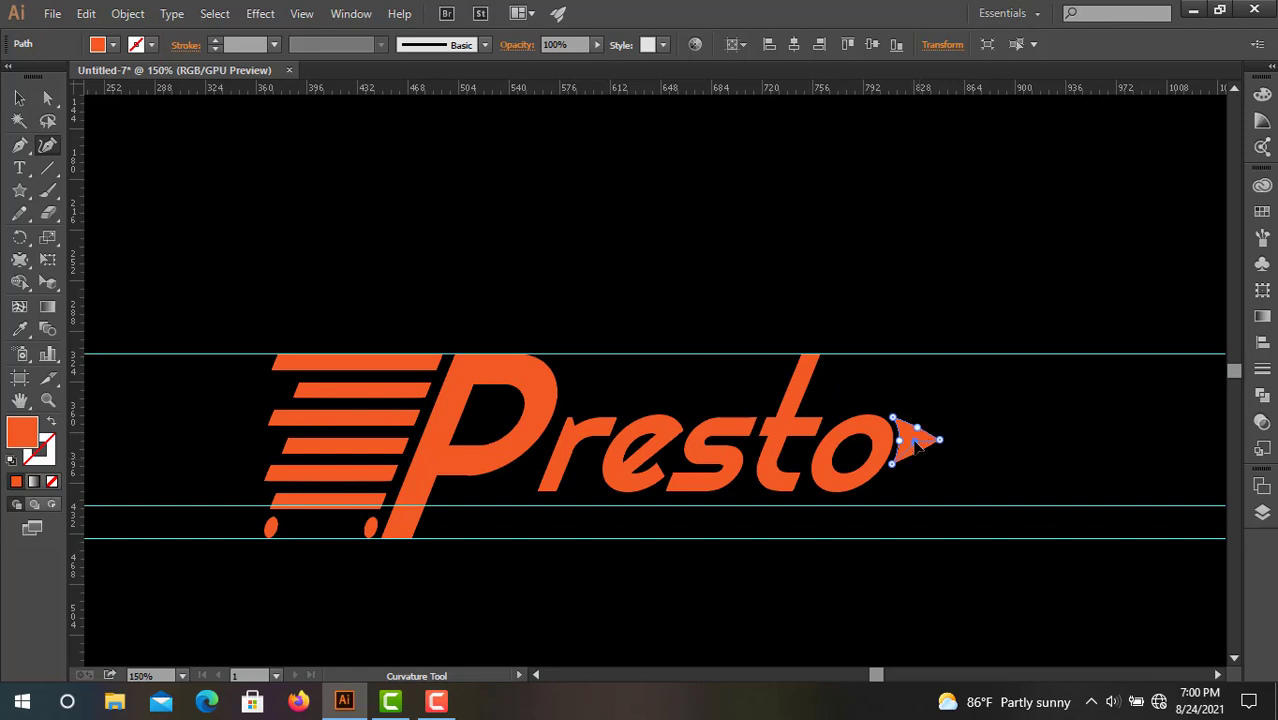
pyautogui.click(19, 99)
pyautogui.click(620, 470)
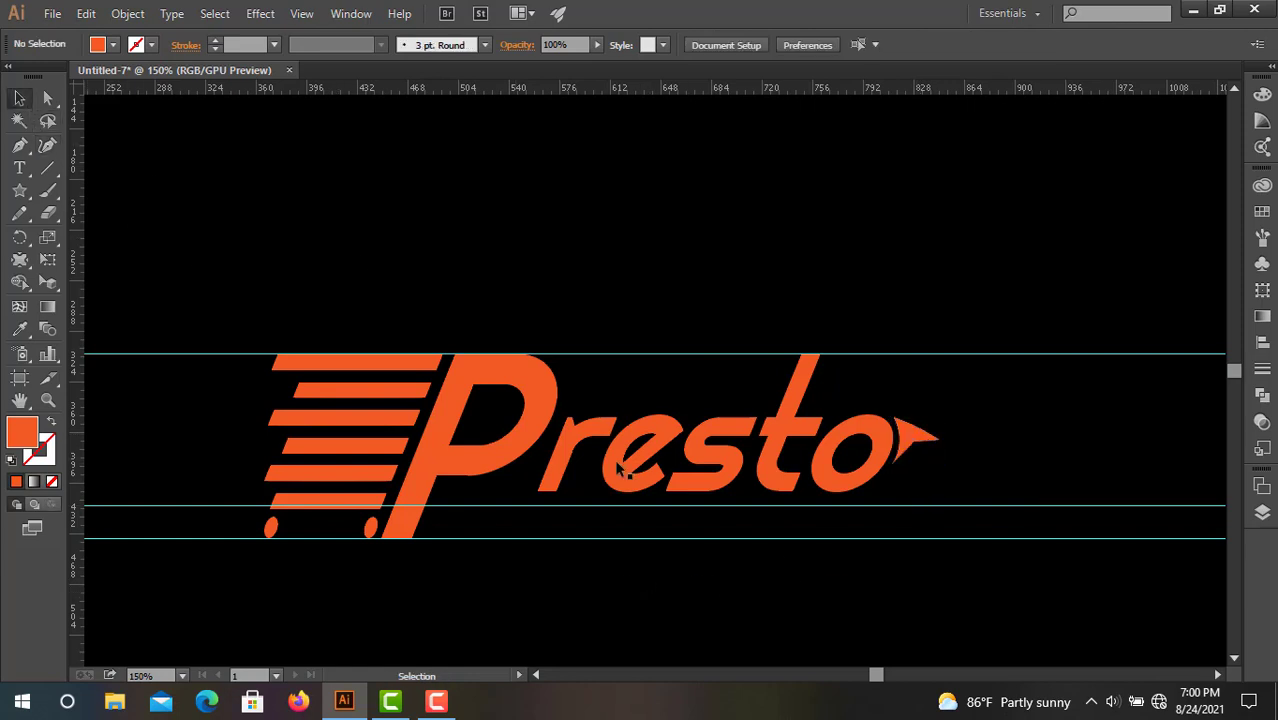
pyautogui.scroll(3, 962, 412)
pyautogui.click(958, 394)
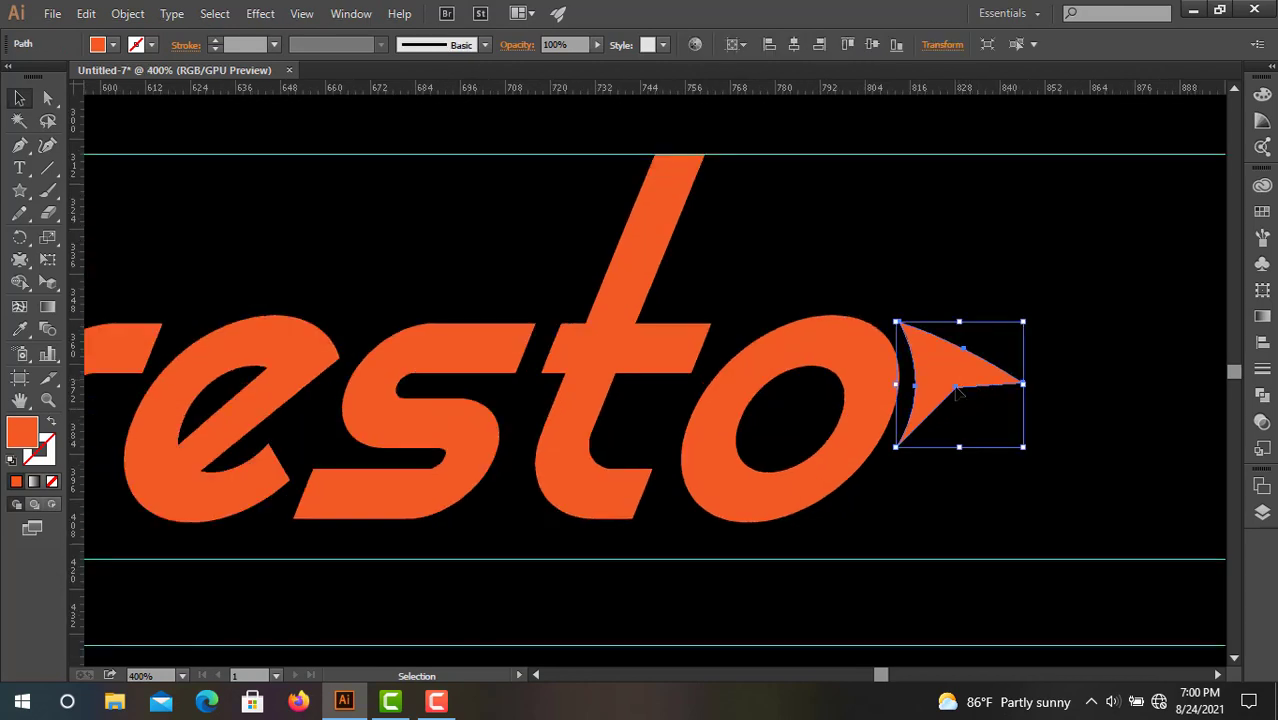
pyautogui.click(850, 525)
pyautogui.scroll(-3, 605, 528)
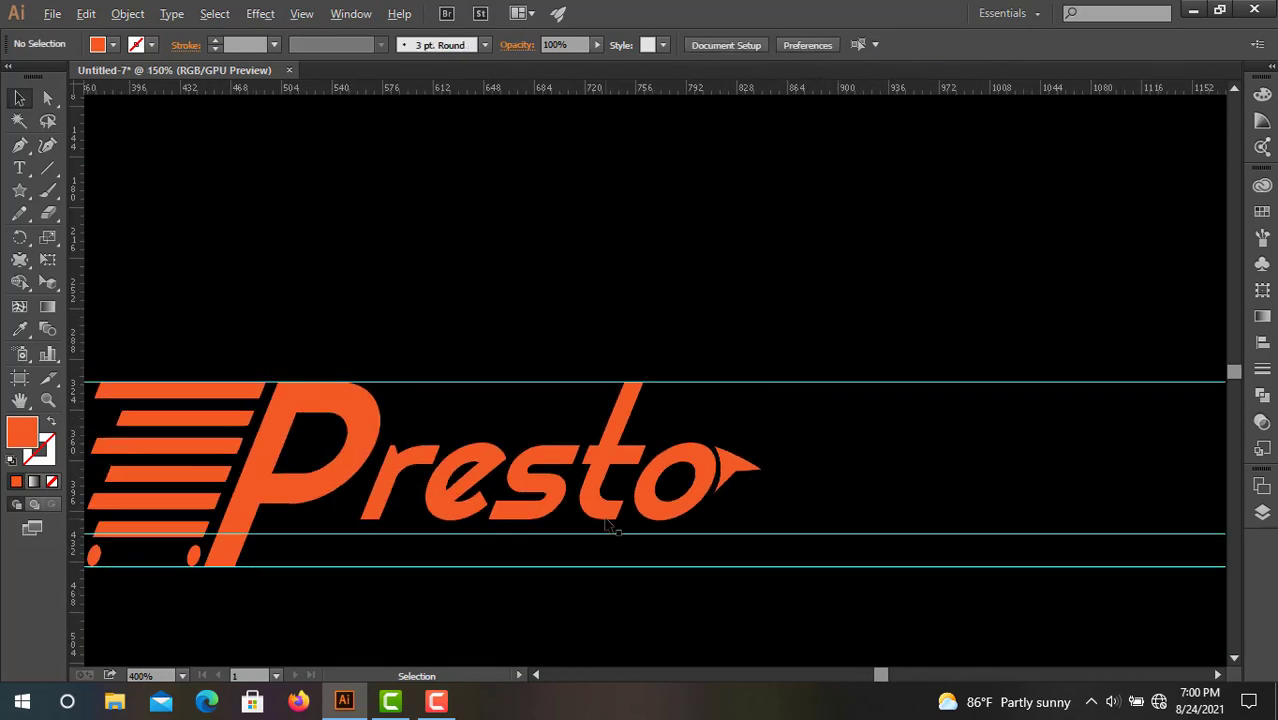
# Add the text FOOD DELIVERY in bright green above the Presto logo
pyautogui.moveTo(385, 511); pyautogui.dragTo(603, 514)
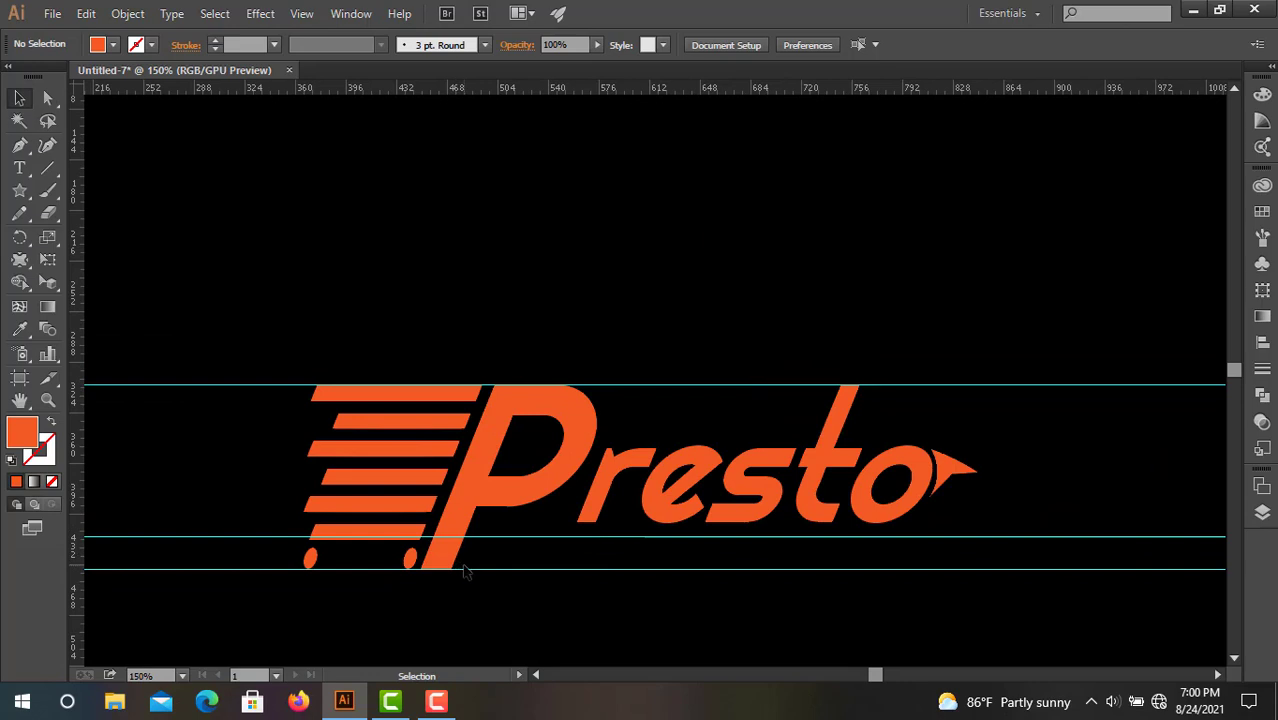
pyautogui.scroll(-1, 512, 573)
pyautogui.click(19, 168)
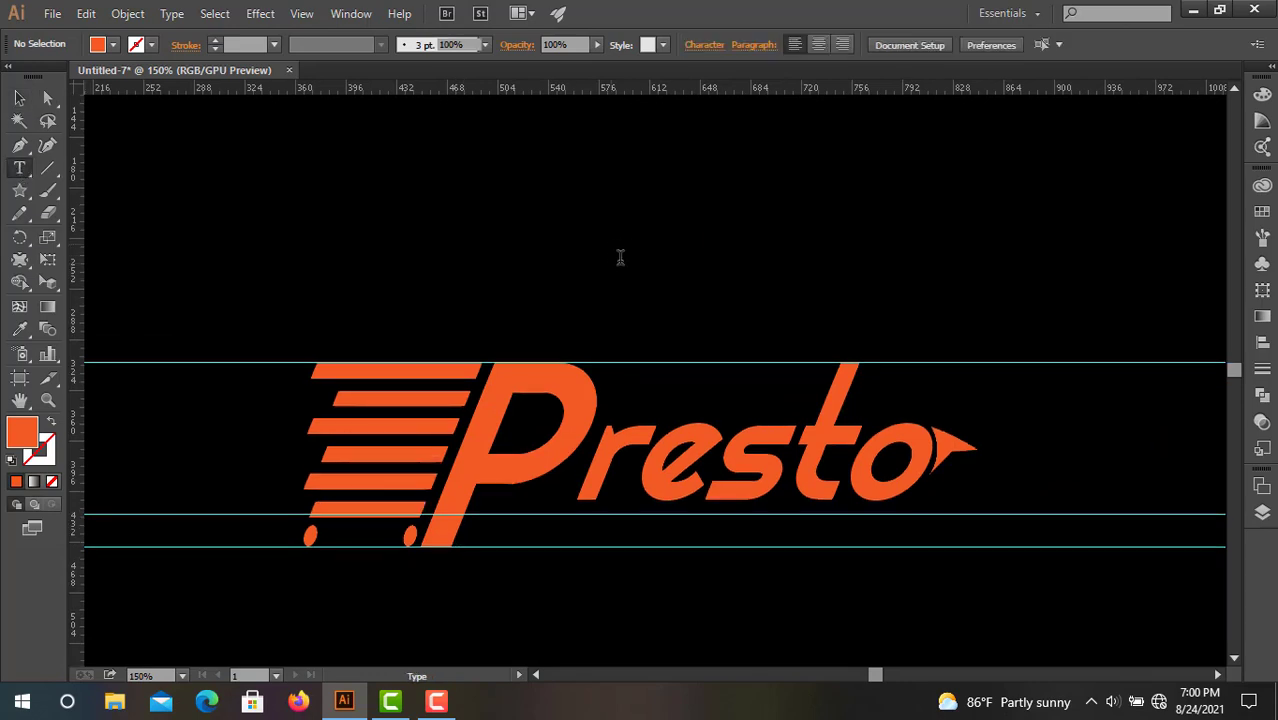
pyautogui.click(615, 257)
pyautogui.click(116, 46)
pyautogui.click(91, 77)
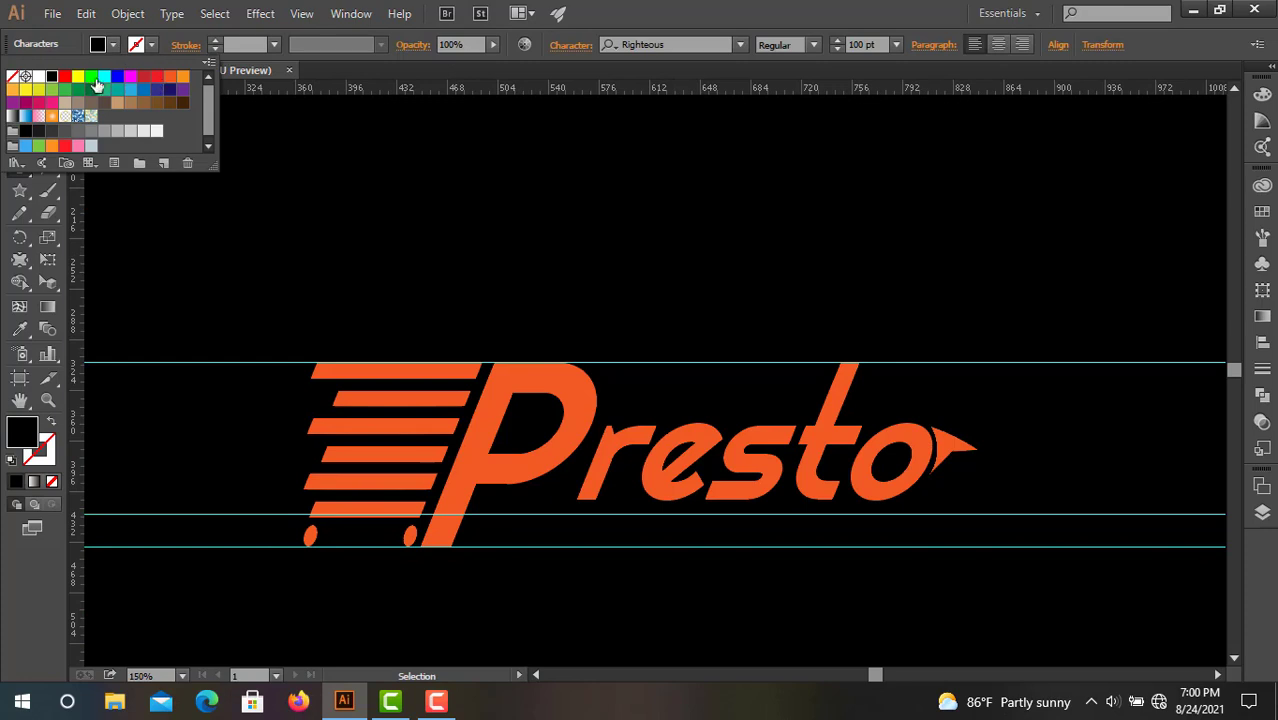
pyautogui.write('FOO')
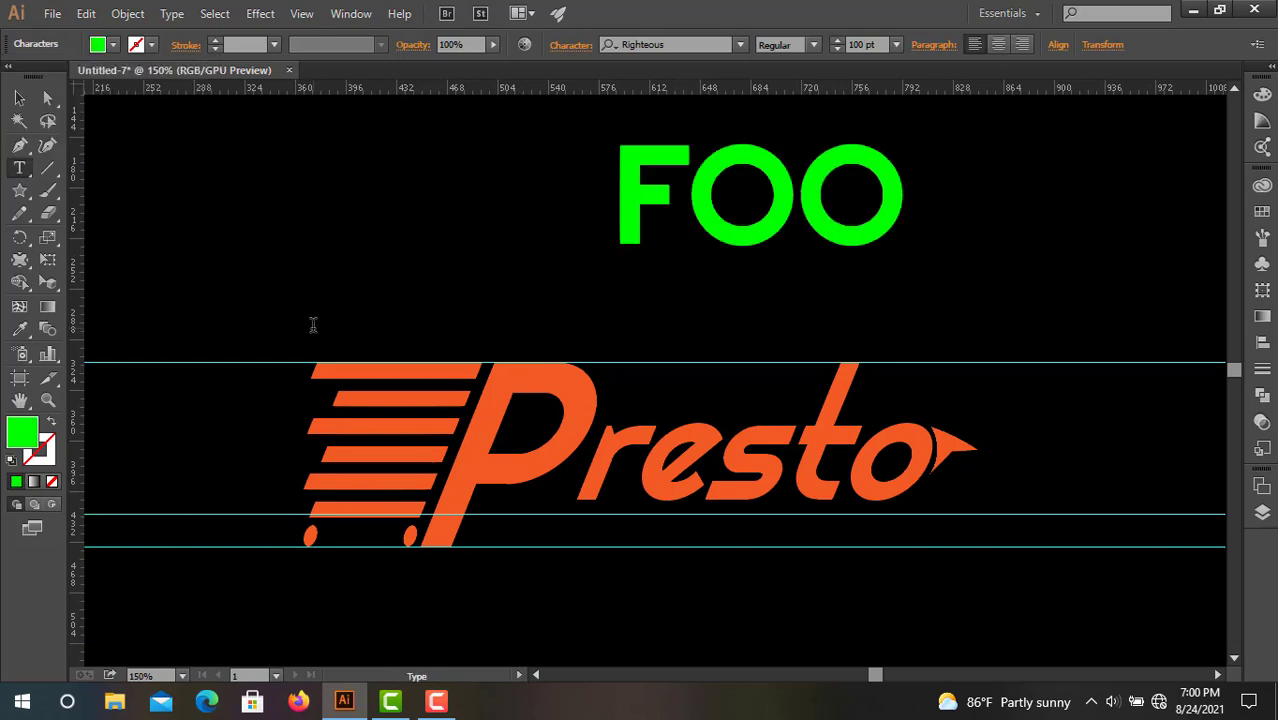
pyautogui.write('D DELIVERY')
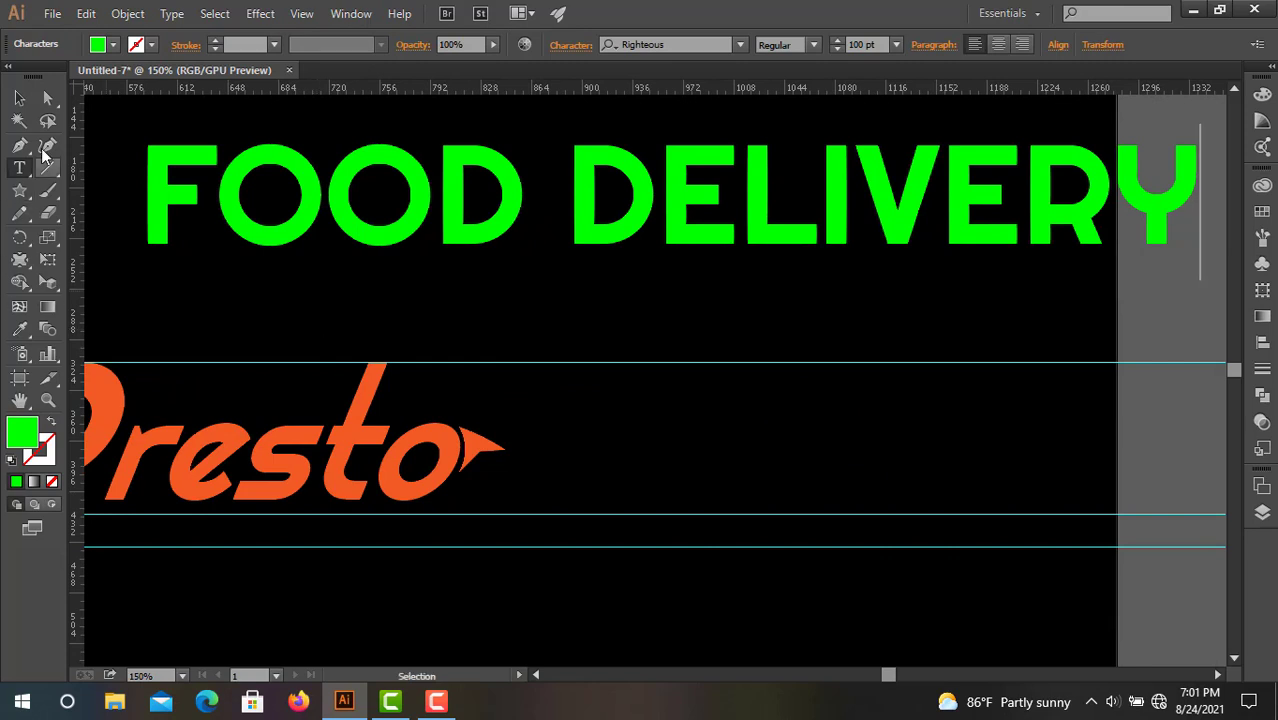
pyautogui.click(20, 97)
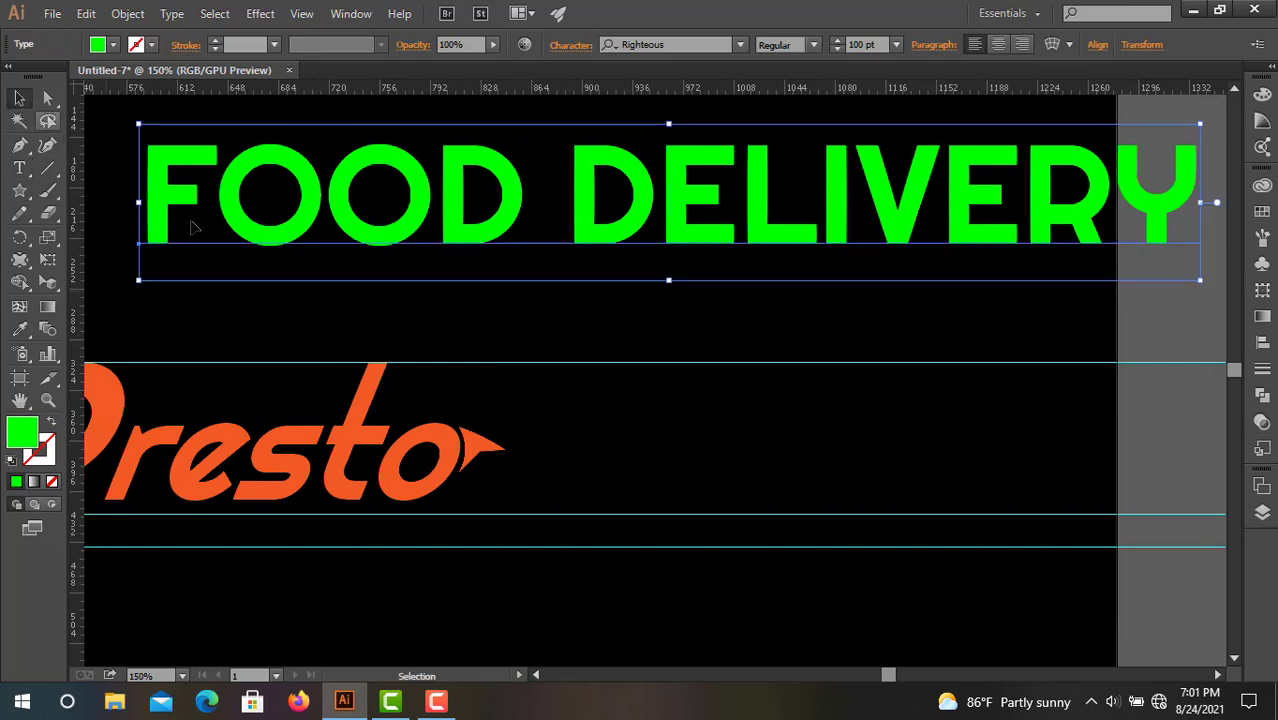
# Change the FOOD DELIVERY text's font to Typo Round in the Light Italic style
pyautogui.click(625, 44)
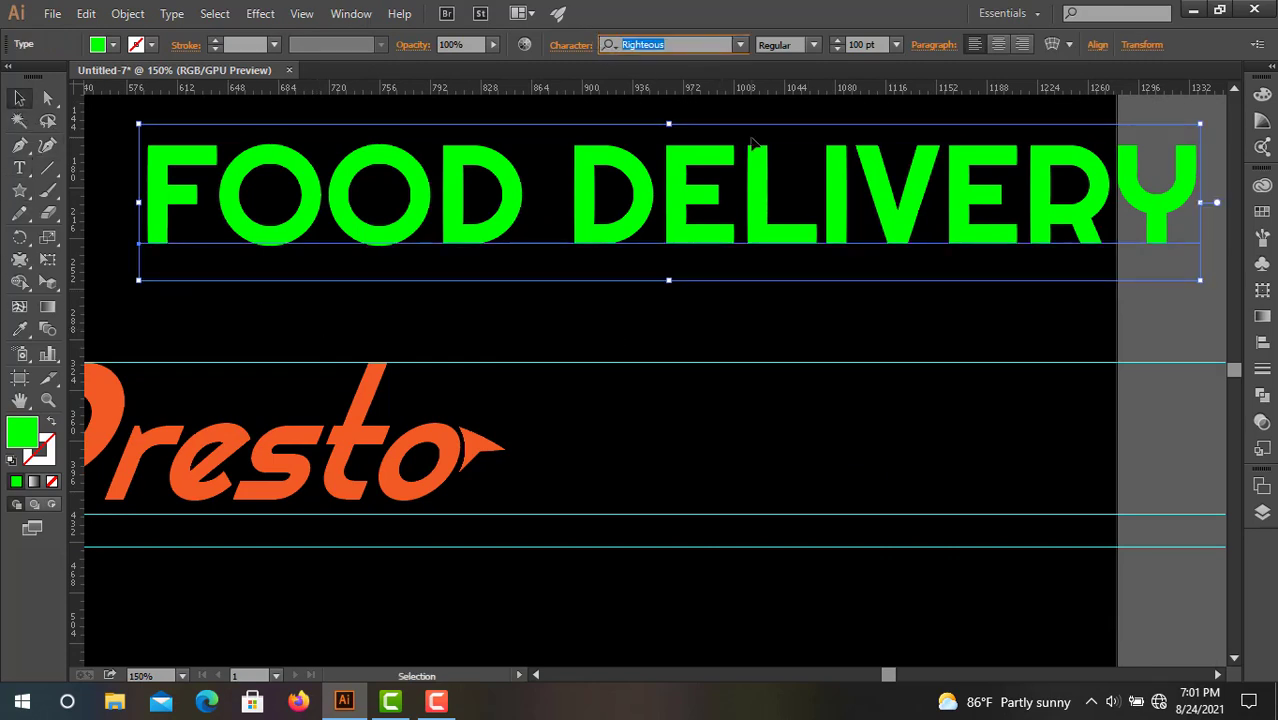
pyautogui.write('TYPOROUNDBOLDDEMO')
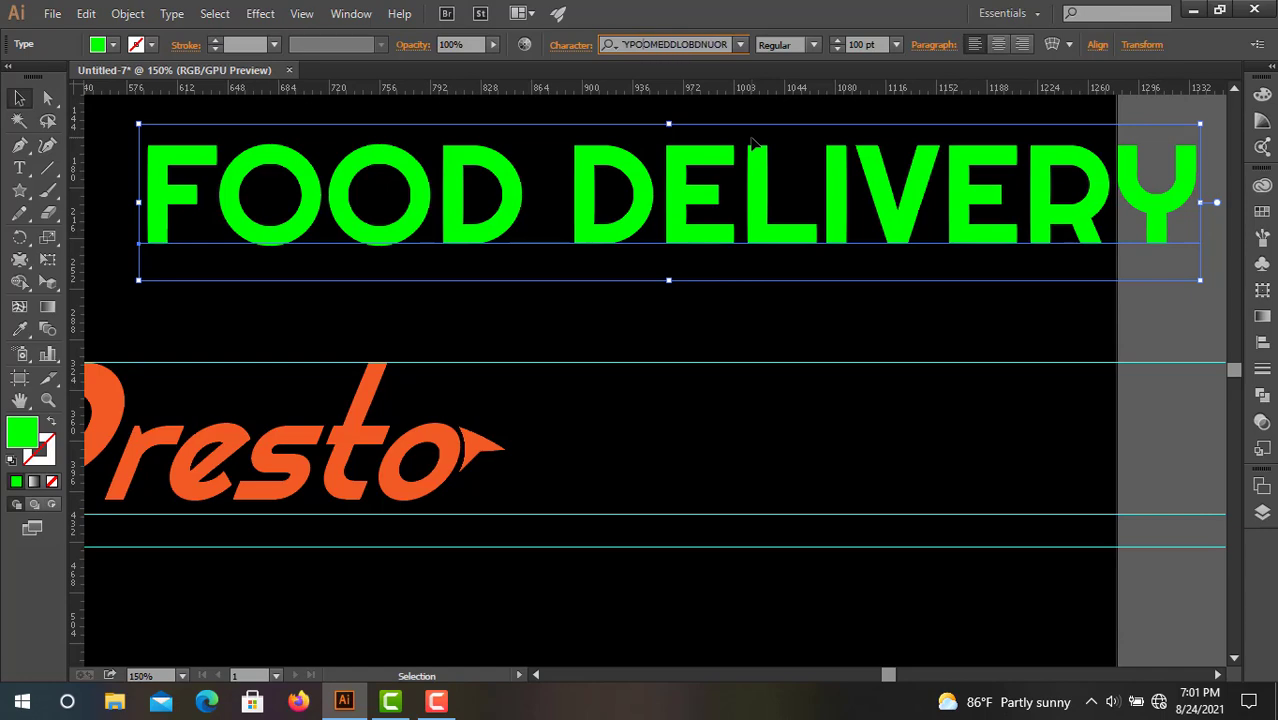
pyautogui.press('Return')
# Scale the FOOD DELIVERY text down to about 34.38 pt and place it under "resto" at the lower guides
pyautogui.scroll(-3, 503, 163)
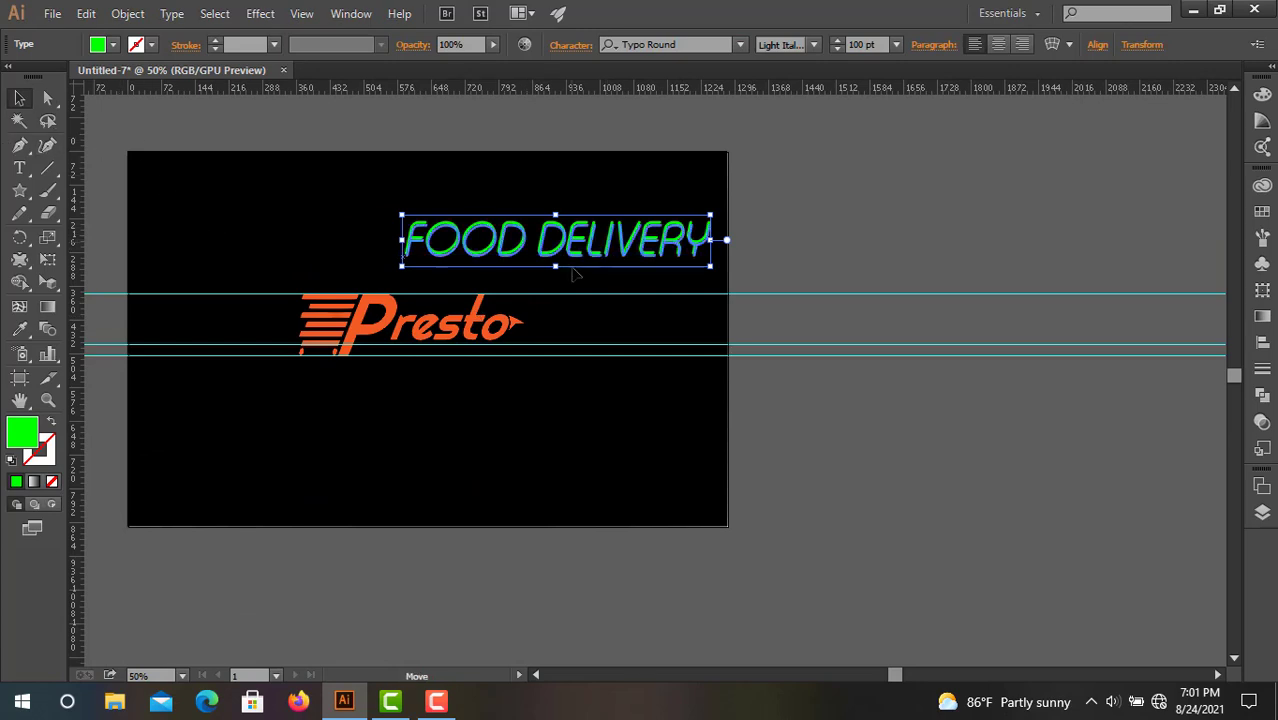
pyautogui.moveTo(574, 243); pyautogui.dragTo(514, 368)
pyautogui.moveTo(653, 338); pyautogui.dragTo(452, 373)
pyautogui.scroll(3, 360, 450)
pyautogui.moveTo(572, 275); pyautogui.dragTo(708, 174)
pyautogui.scroll(2, 712, 182)
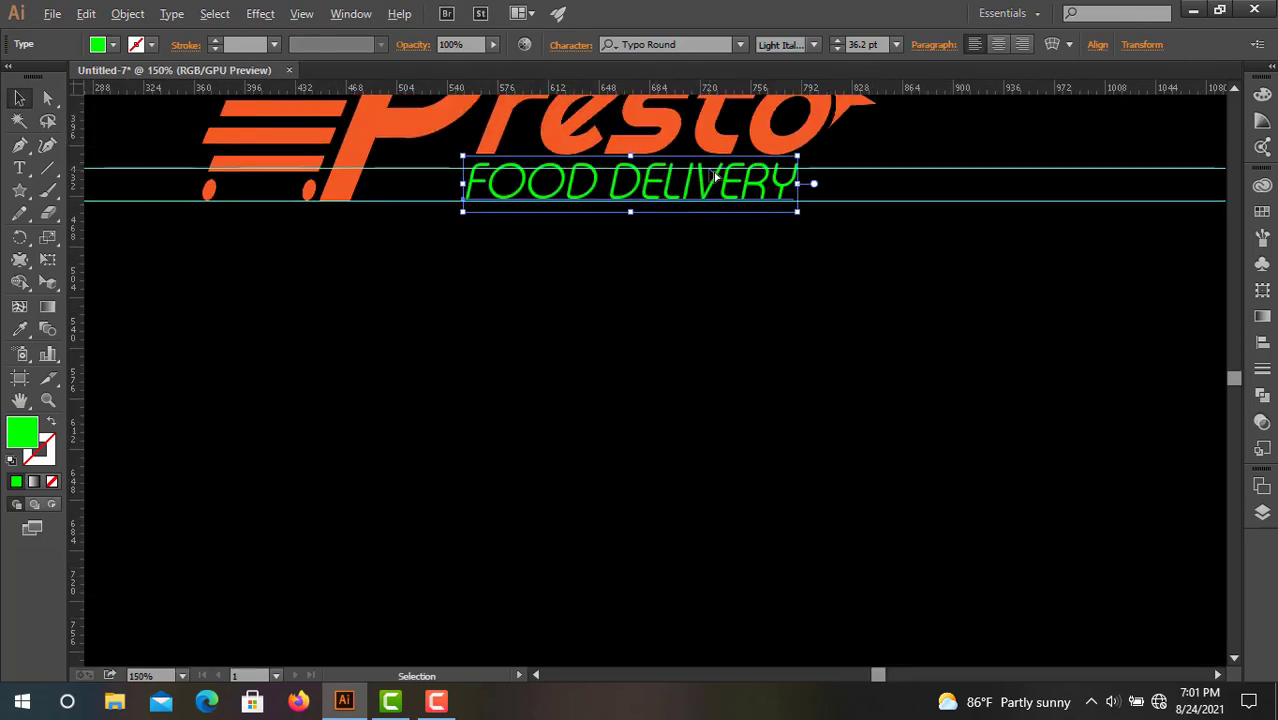
pyautogui.moveTo(602, 153); pyautogui.dragTo(597, 156)
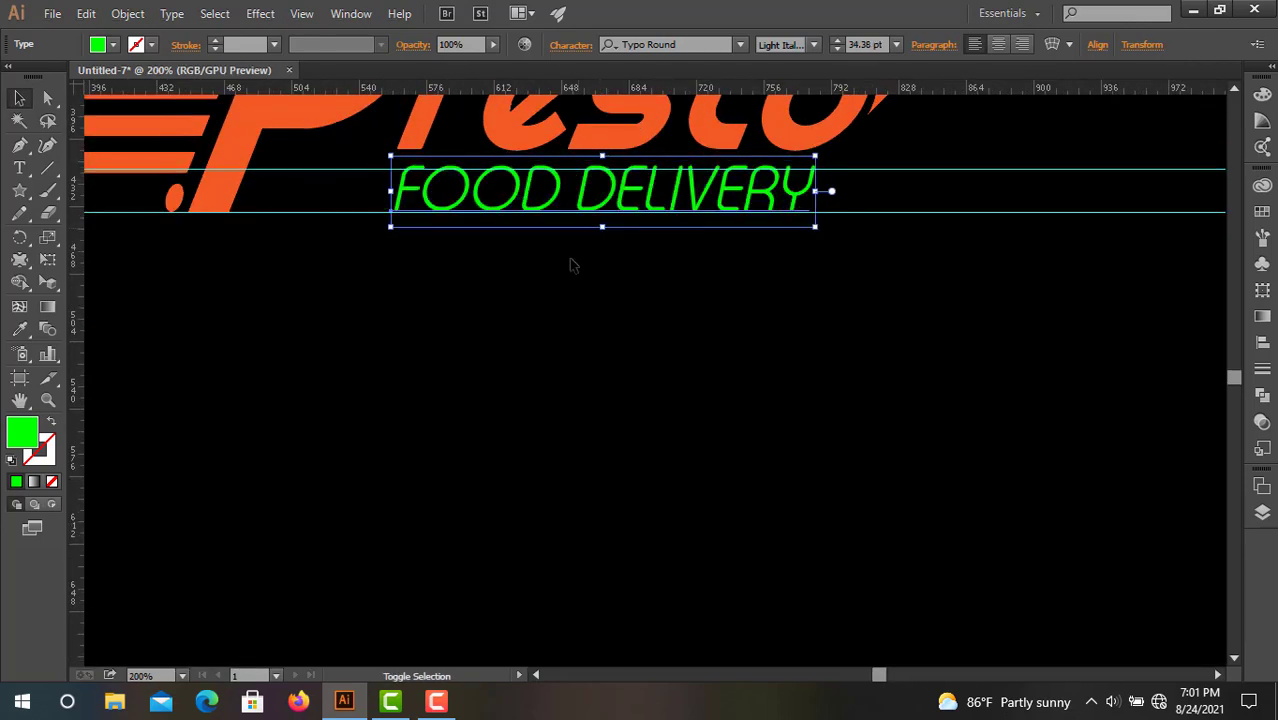
# Nudge the tagline left and fit its size to about 33.77 pt between the two lower guides
pyautogui.press('Left')
pyautogui.press('Left')
pyautogui.press('Left')
pyautogui.press('Left')
pyautogui.press('Left')
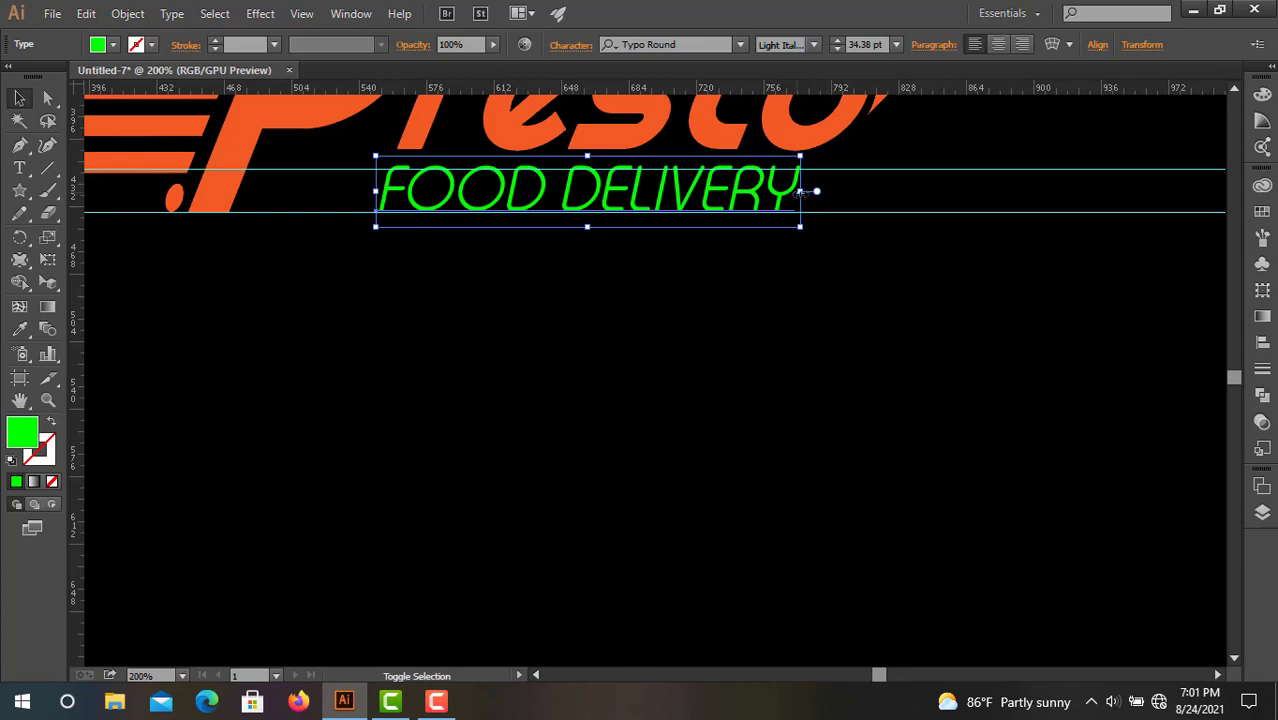
pyautogui.moveTo(800, 192); pyautogui.dragTo(831, 228)
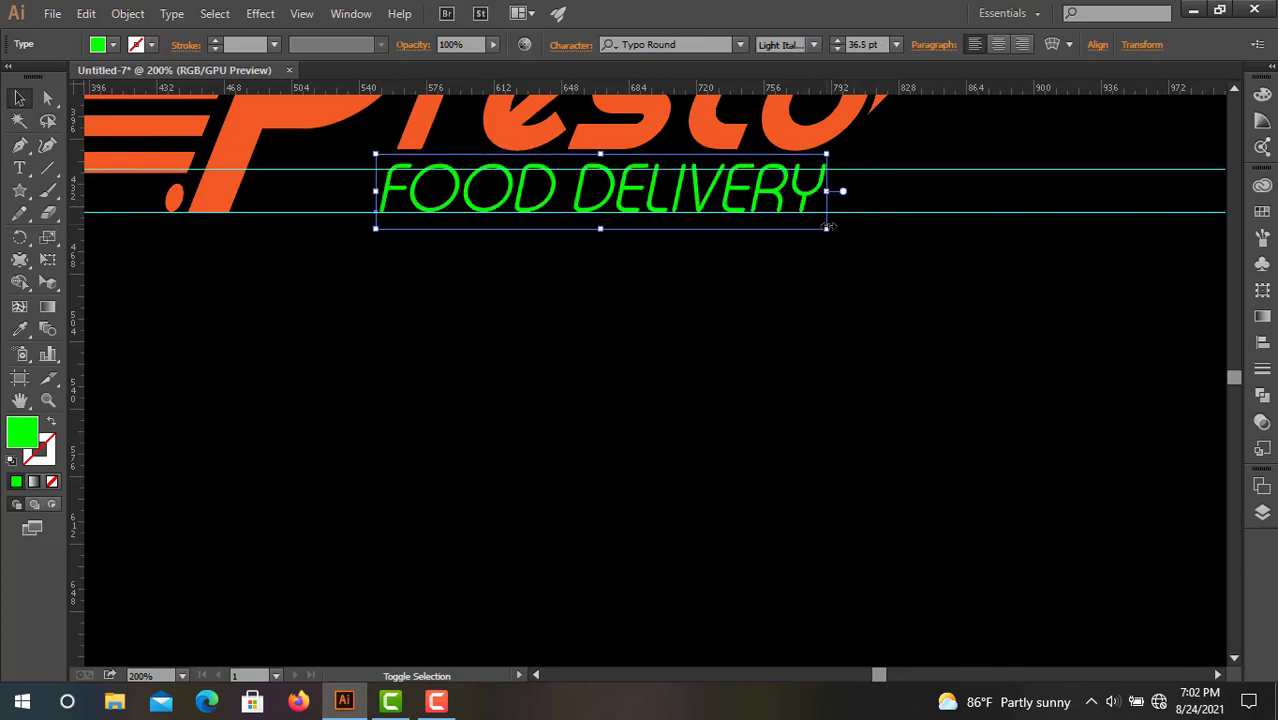
pyautogui.moveTo(600, 155)
pyautogui.mouseDown()
pyautogui.moveTo(600, 182)
pyautogui.moveTo(600, 160)
pyautogui.mouseUp()
# Widen the tagline's letters by raising the horizontal character scale
pyautogui.click(572, 45)
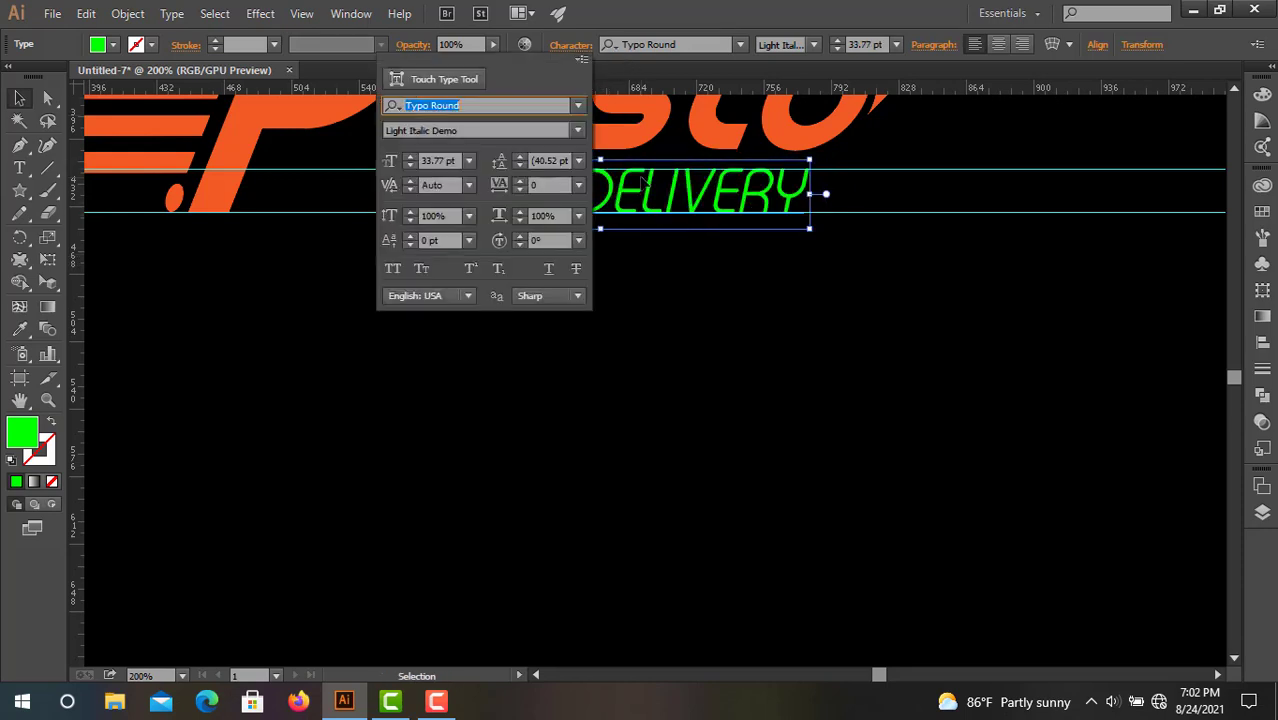
pyautogui.click(519, 213)
pyautogui.click(628, 303)
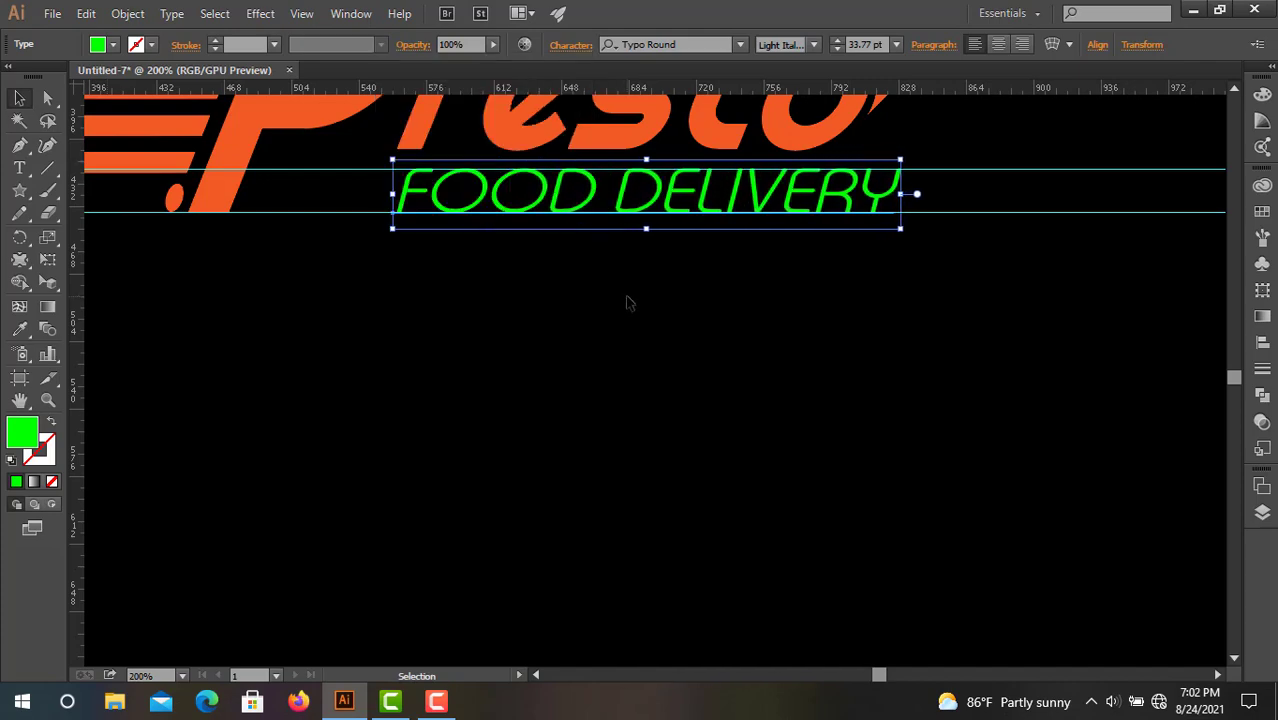
# Enlarge the tagline slightly to about 35.02 pt so its letters fill the space between the lower guides
pyautogui.scroll(-5, 628, 303)
pyautogui.scroll(3, 744, 270)
pyautogui.scroll(1, 370, 337)
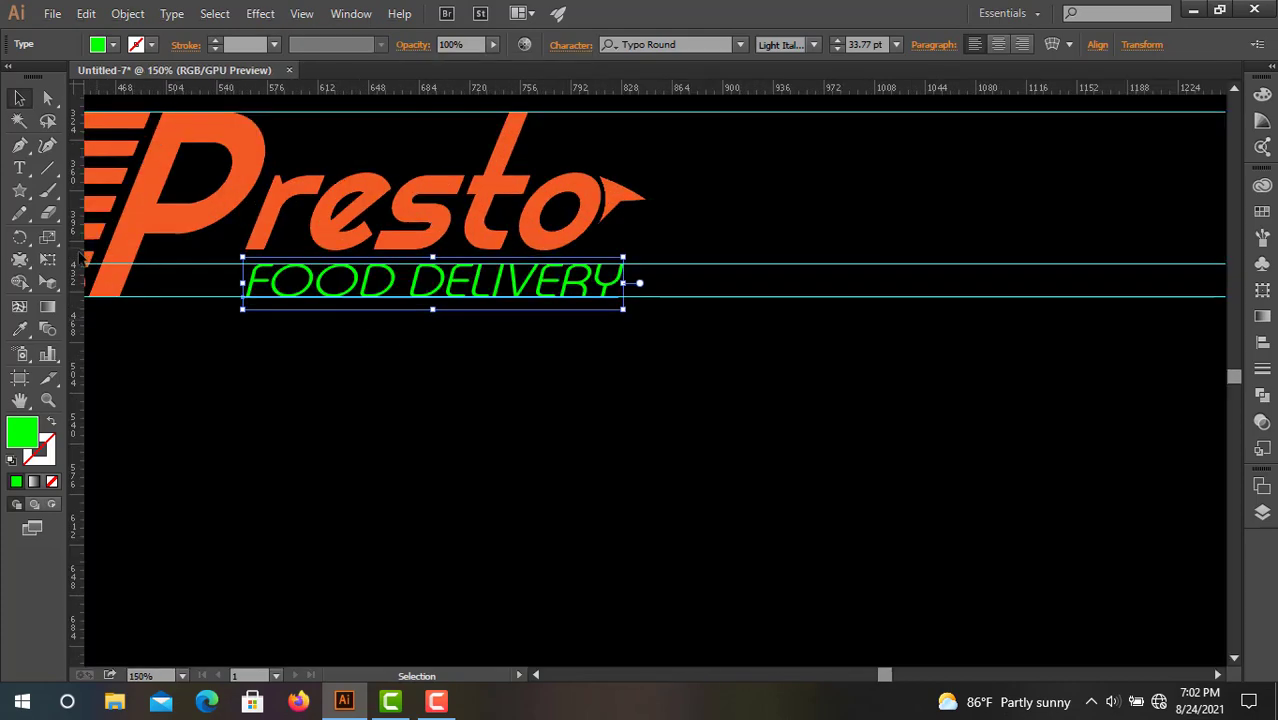
pyautogui.press('e')
pyautogui.moveTo(438, 254); pyautogui.dragTo(443, 254)
pyautogui.press('v')
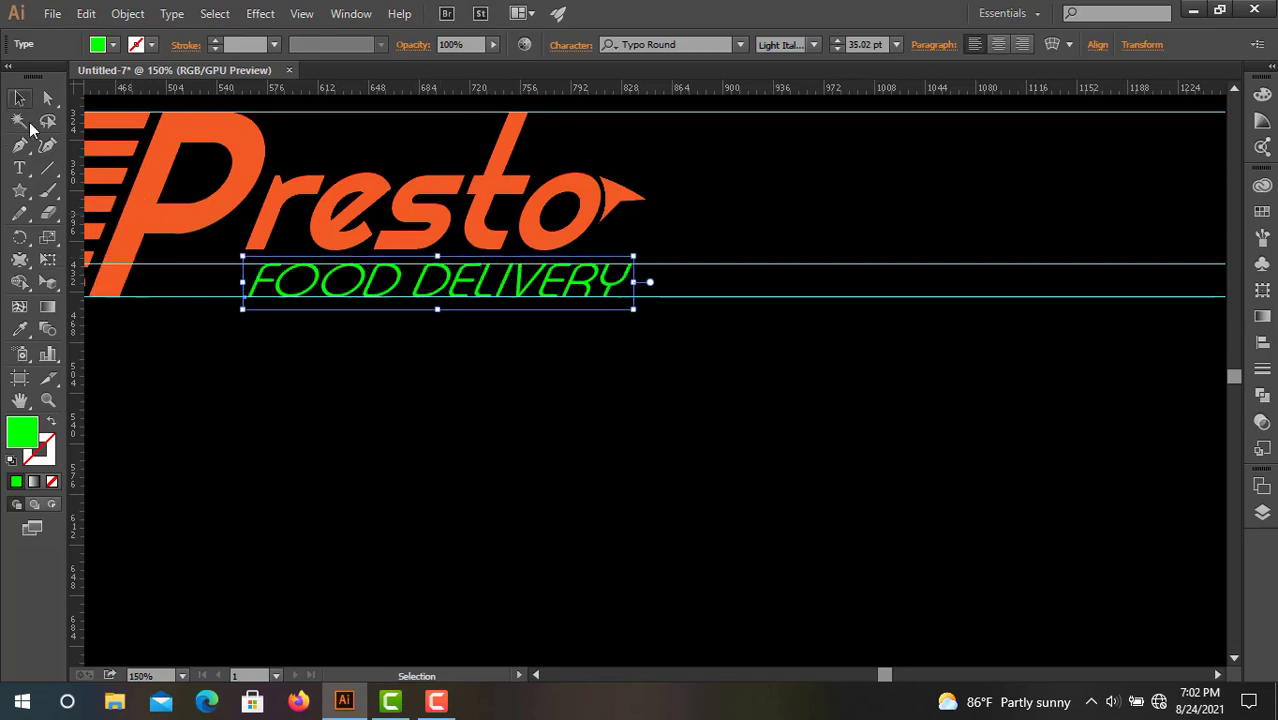
# Nudge the tagline left until its end sits roughly under the right side of the o
pyautogui.press('Left')
pyautogui.press('Left')
pyautogui.press('Left')
pyautogui.press('Left')
pyautogui.press('Left')
pyautogui.press('Left')
pyautogui.press('Left')
pyautogui.press('Left')
pyautogui.press('Left')
pyautogui.press('Left')
pyautogui.press('Left')
pyautogui.press('Left')
pyautogui.press('Left')
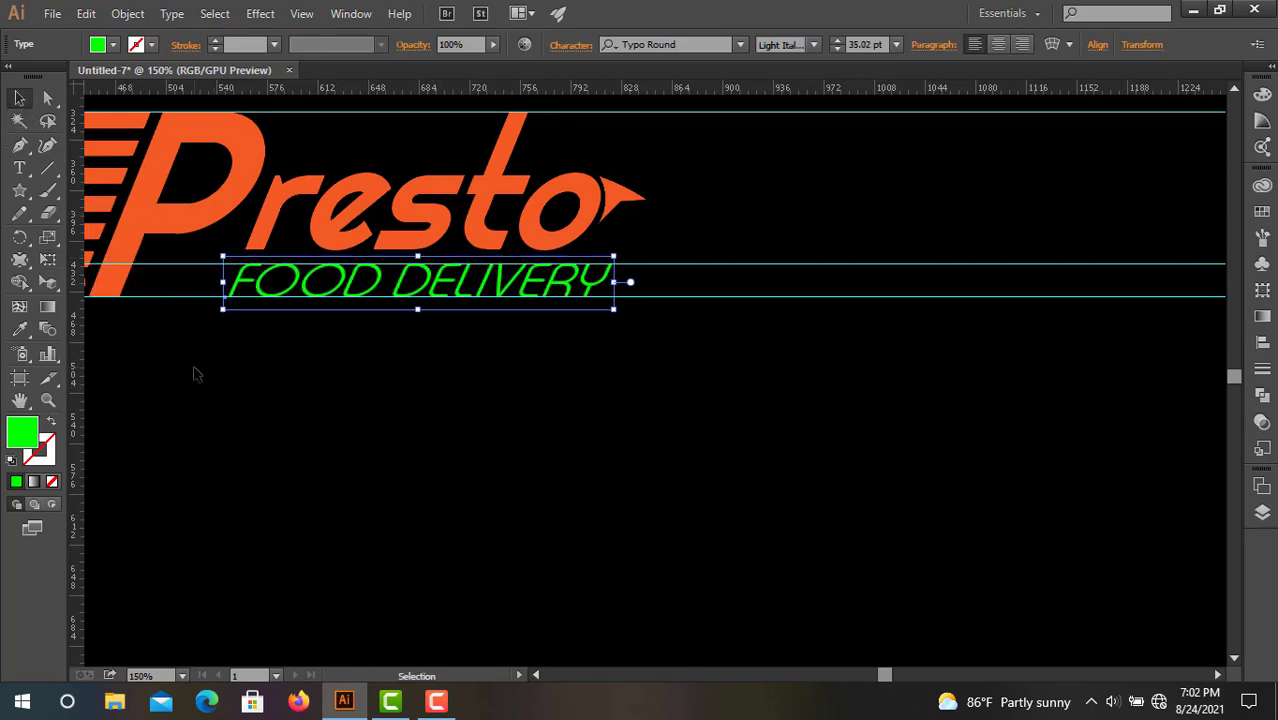
pyautogui.press('Right')
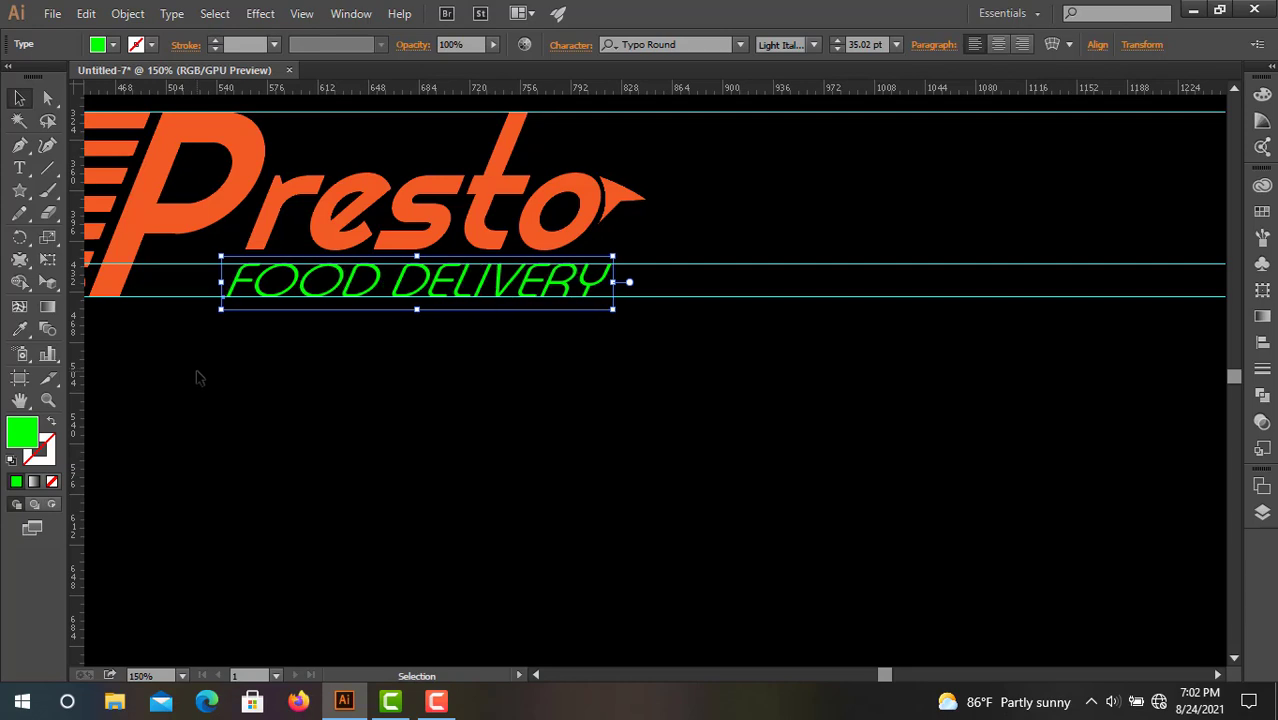
# Delete the anchor point in the middle of the arrowhead's lower edge with the Delete Anchor Point tool
pyautogui.click(631, 197)
pyautogui.scroll(2, 619, 224)
pyautogui.press('space')
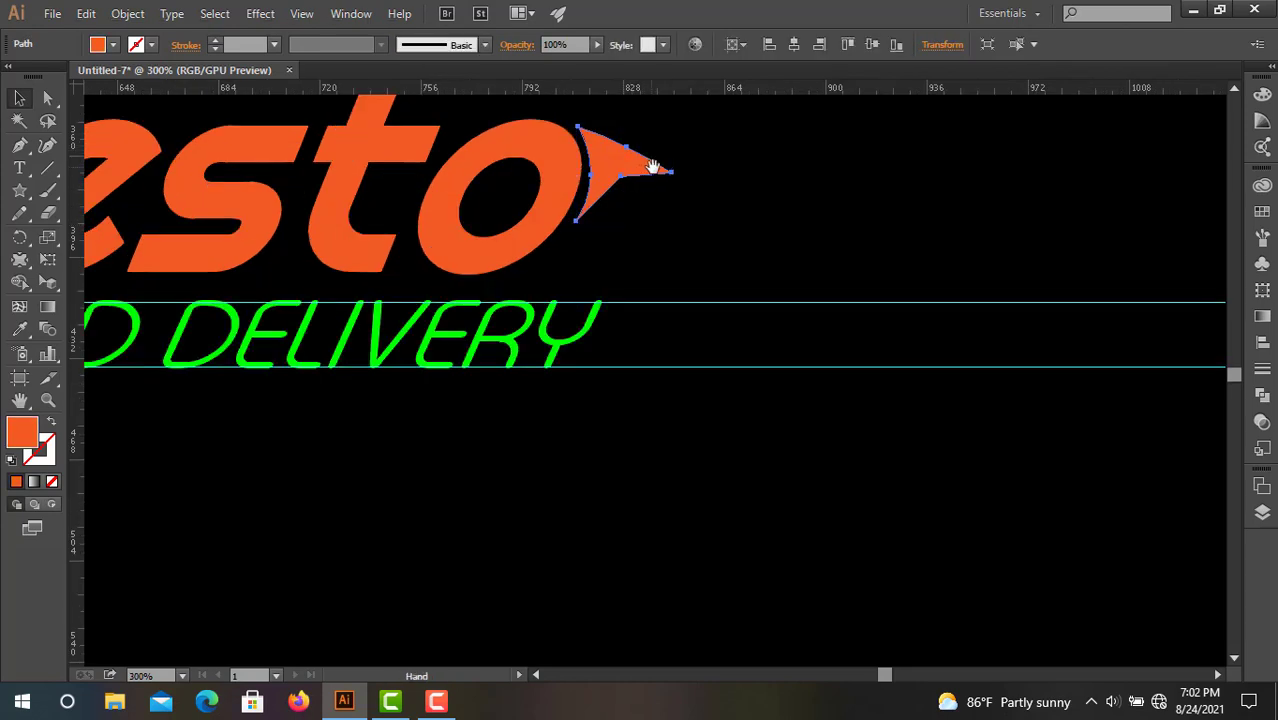
pyautogui.moveTo(652, 166); pyautogui.dragTo(653, 213)
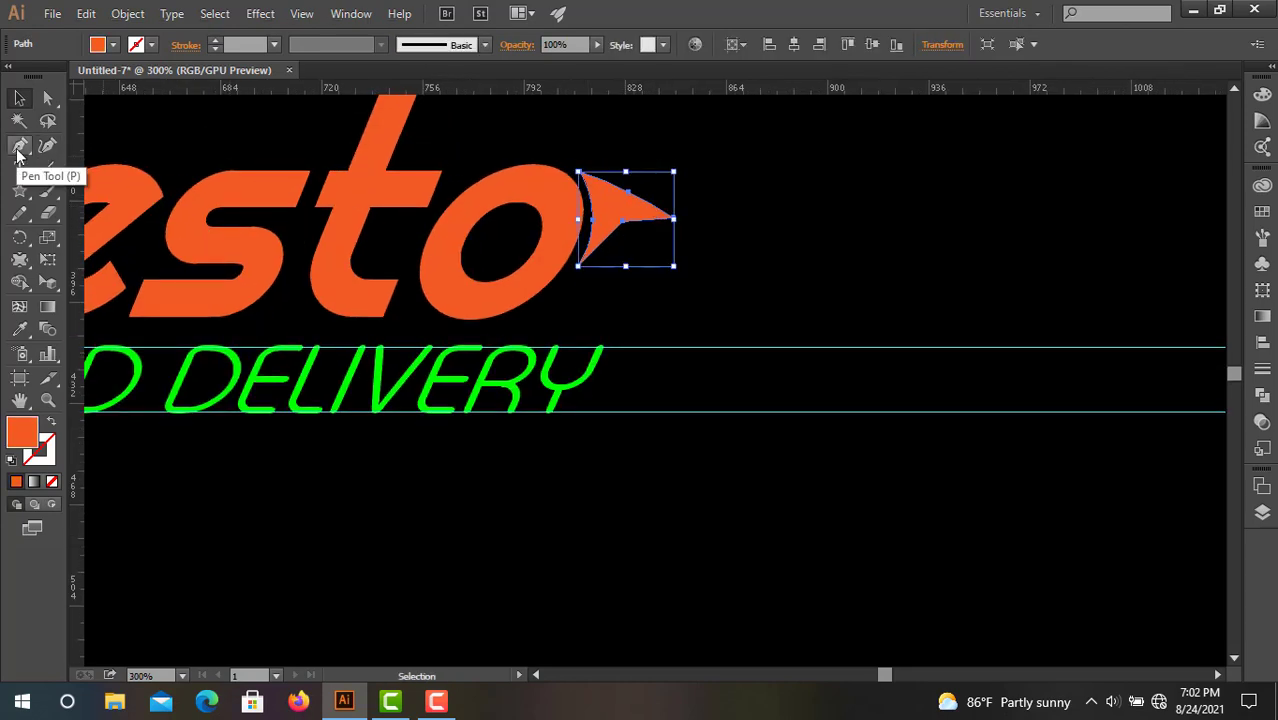
pyautogui.moveTo(17, 153); pyautogui.dragTo(85, 168)
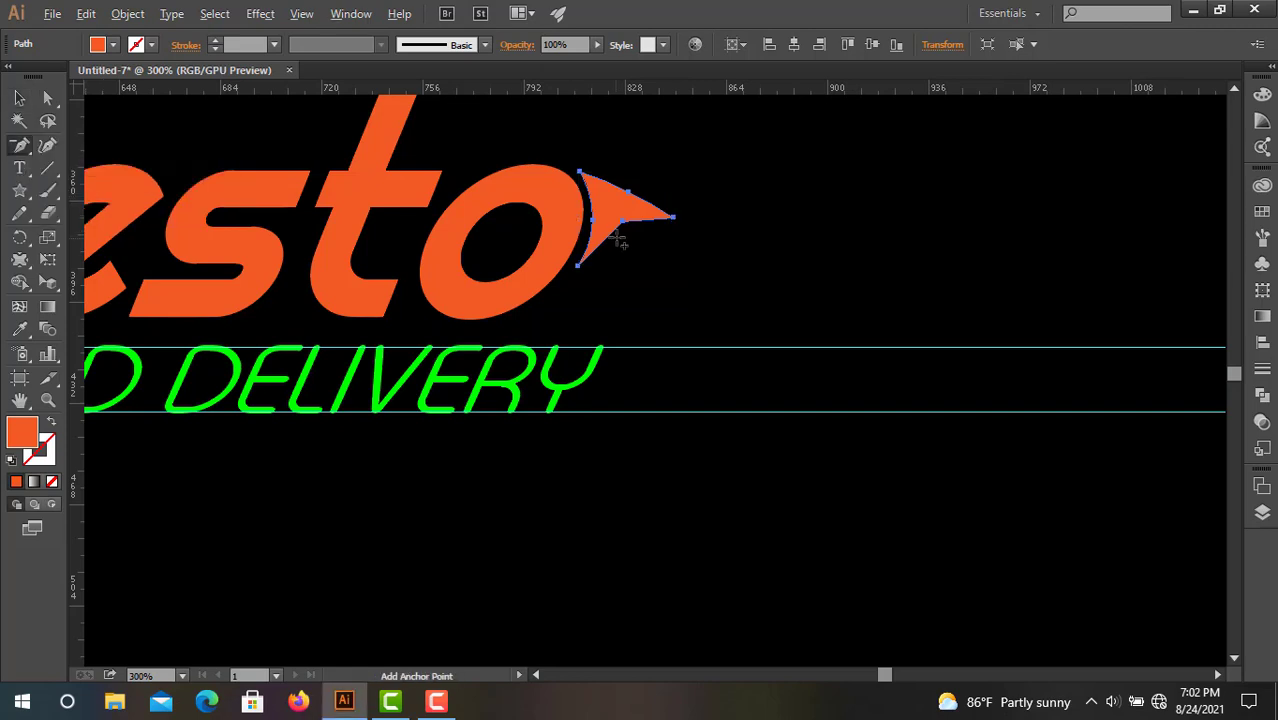
pyautogui.keyDown('alt'); pyautogui.click(624, 223); pyautogui.keyUp('alt')
pyautogui.click(757, 370)
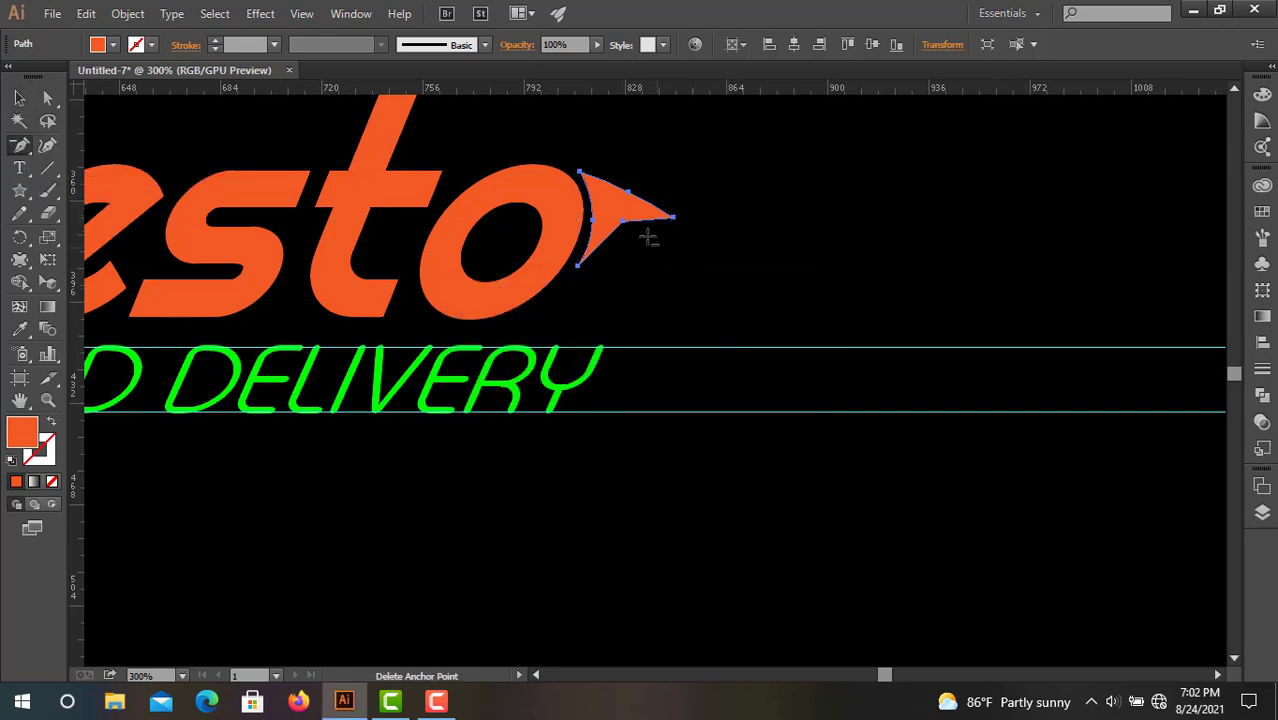
pyautogui.click(624, 223)
pyautogui.press('v')
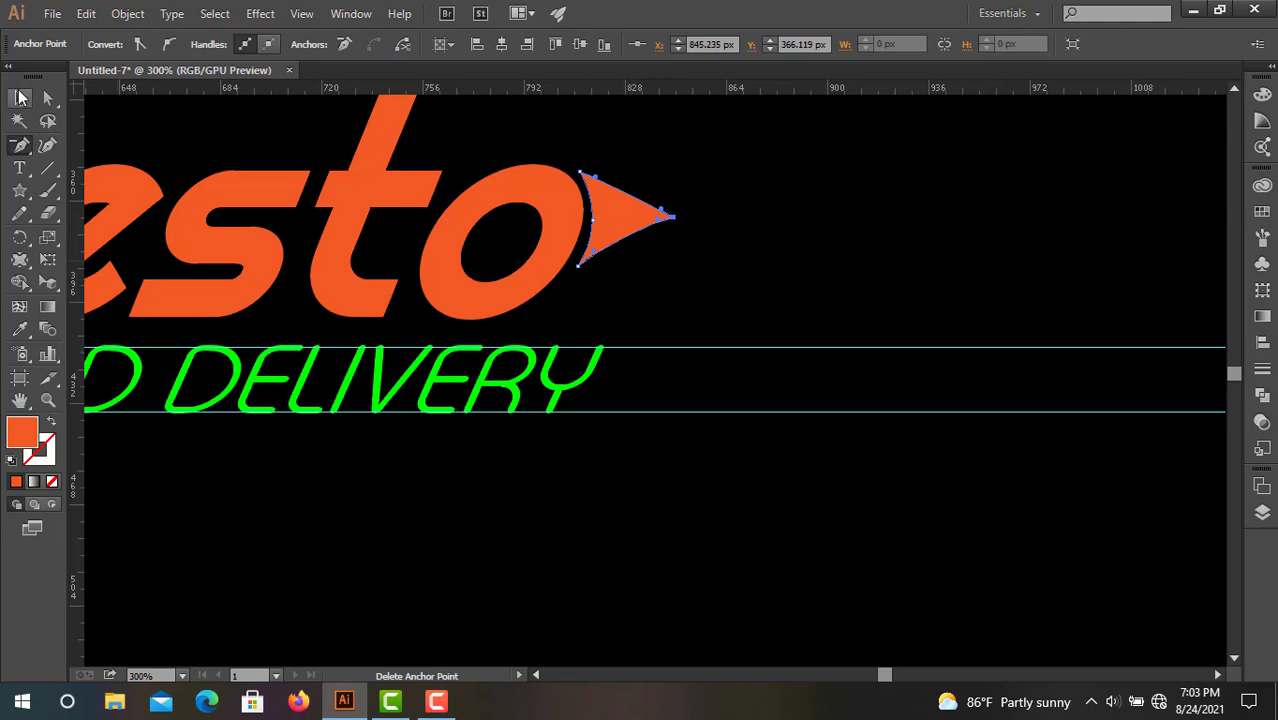
pyautogui.click(757, 307)
# Rotate the arrowhead slightly and shrink it to about 24 px wide beside the o
pyautogui.click(634, 240)
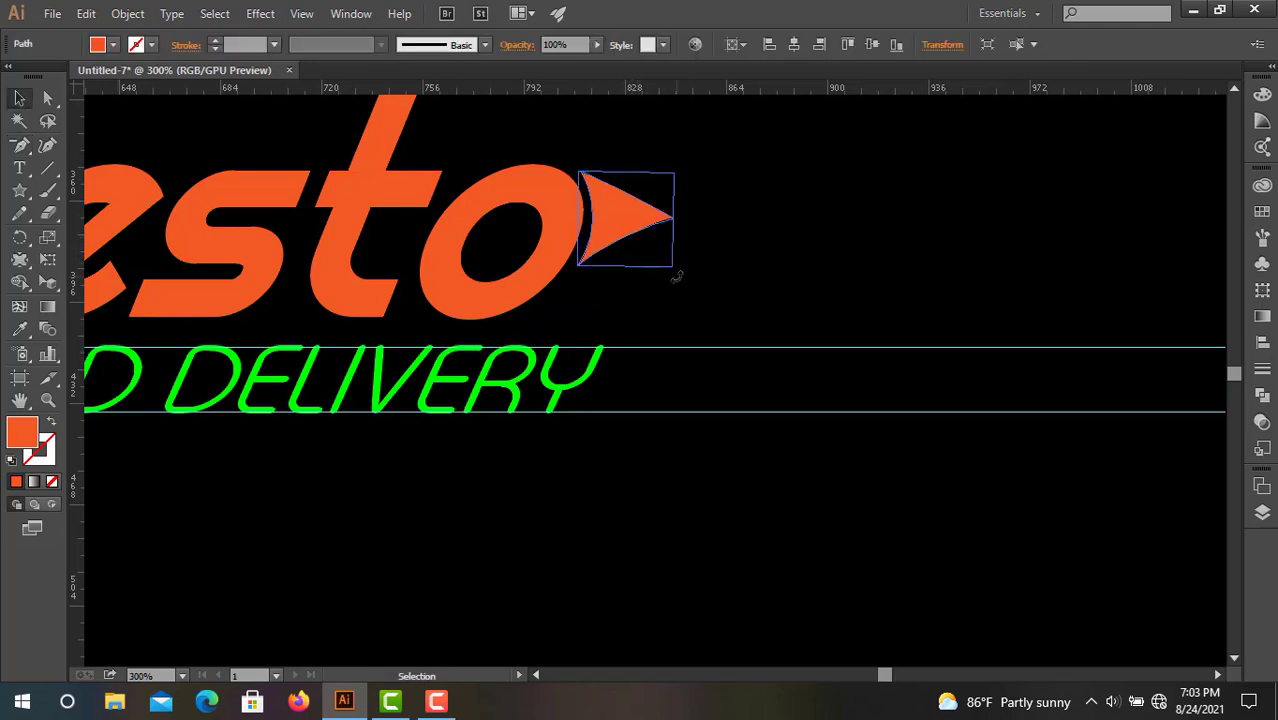
pyautogui.moveTo(677, 277); pyautogui.dragTo(675, 274)
pyautogui.press('Left')
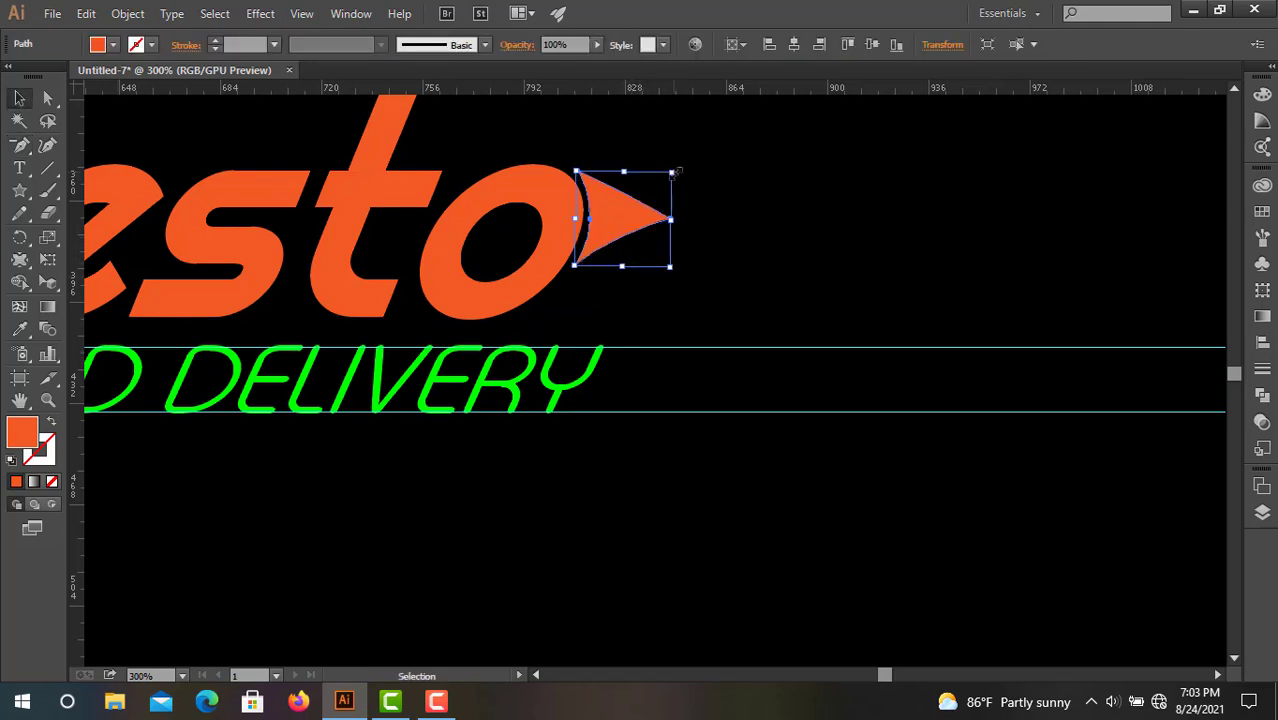
pyautogui.moveTo(672, 219); pyautogui.dragTo(615, 204)
pyautogui.click(669, 245)
pyautogui.click(698, 250)
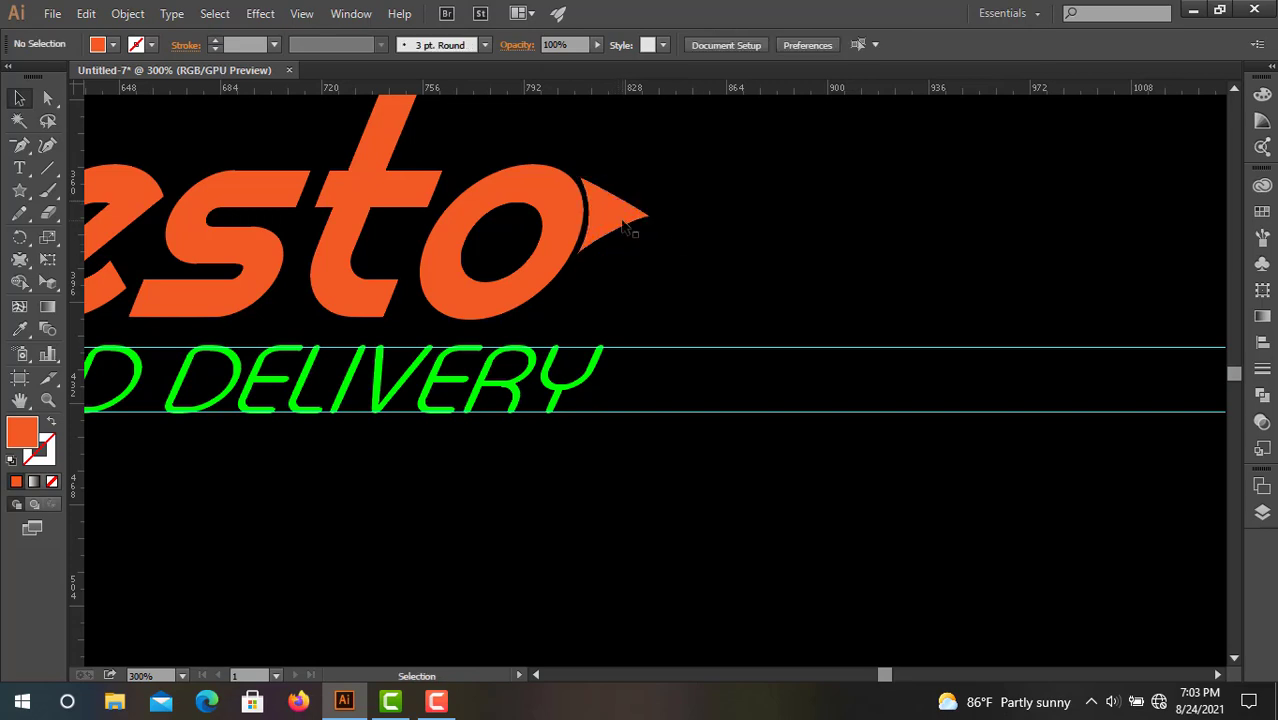
# Nudge the arrowhead two increments right to widen its gap from the o
pyautogui.hotkey('ctrl', '-')
pyautogui.hotkey('ctrl', '-')
pyautogui.hotkey('ctrl', '-')
pyautogui.hotkey('ctrl', '-')
pyautogui.scroll(2, 325, 425)
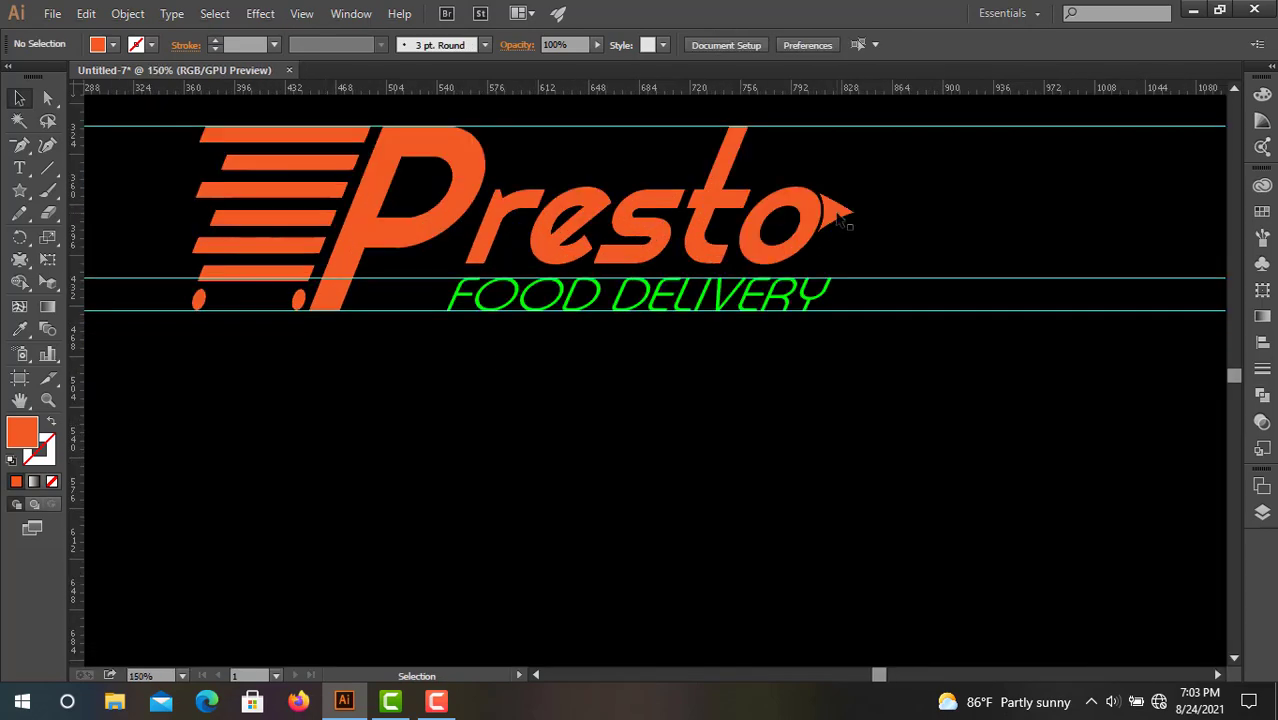
pyautogui.click(836, 214)
pyautogui.press('Right')
pyautogui.press('Right')
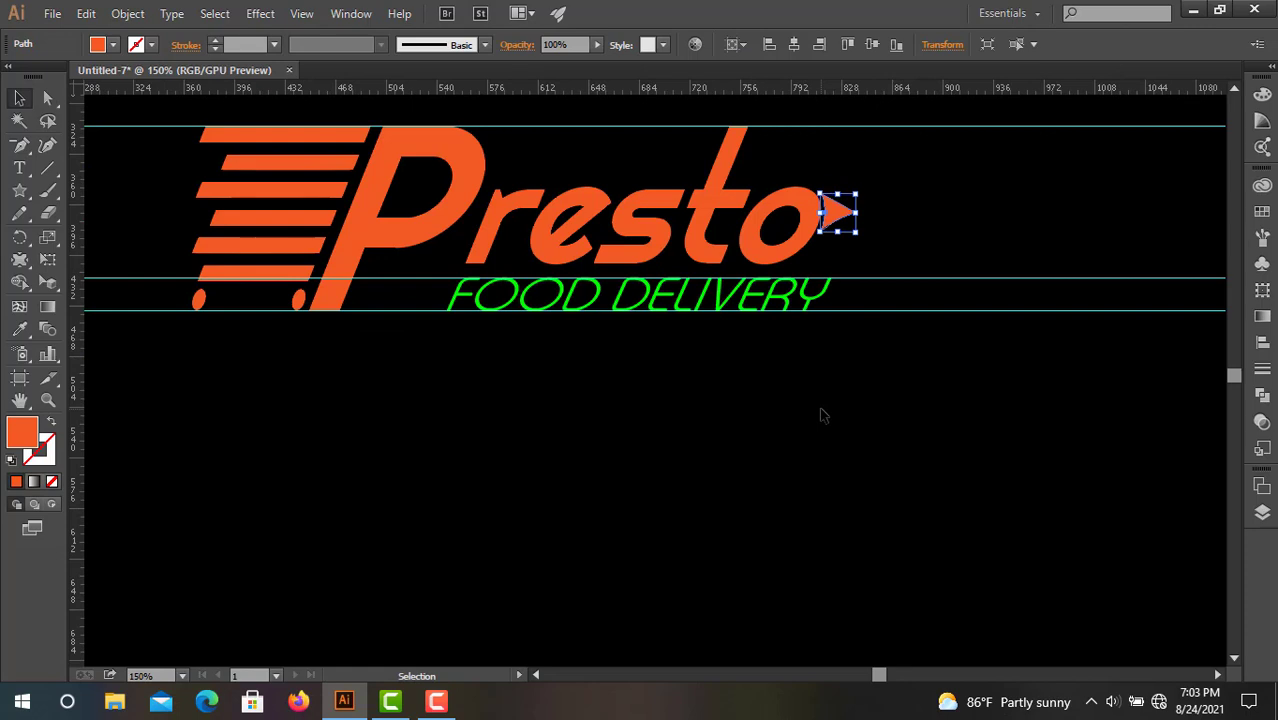
pyautogui.click(818, 417)
# Set the tagline's horizontal character scale to 122%
pyautogui.click(820, 316)
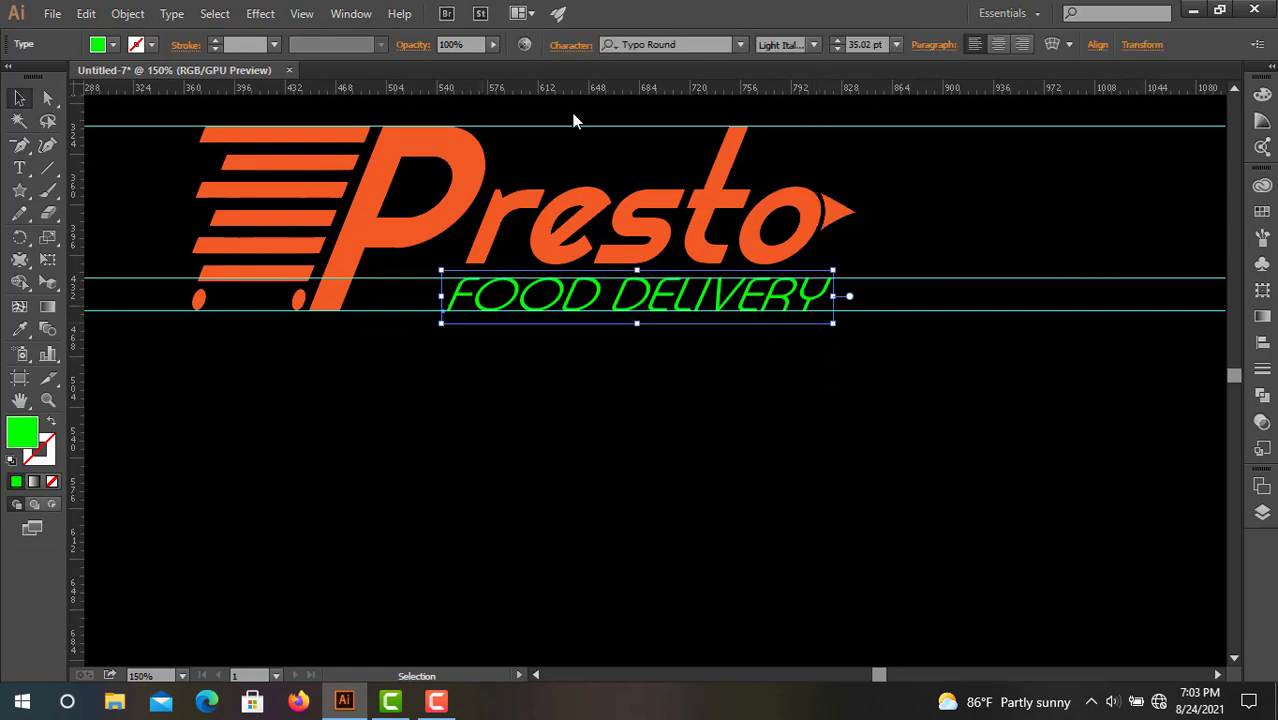
pyautogui.click(570, 44)
pyautogui.click(518, 212)
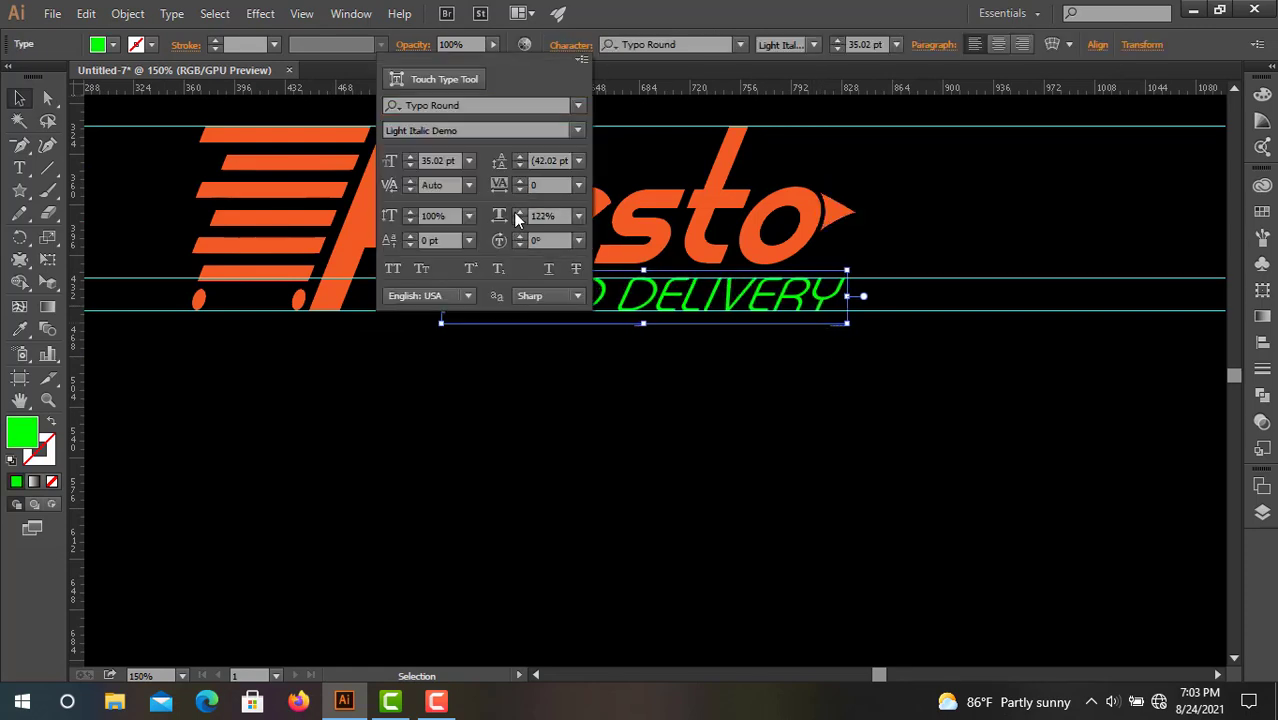
pyautogui.click(596, 450)
pyautogui.scroll(-1, 555, 455)
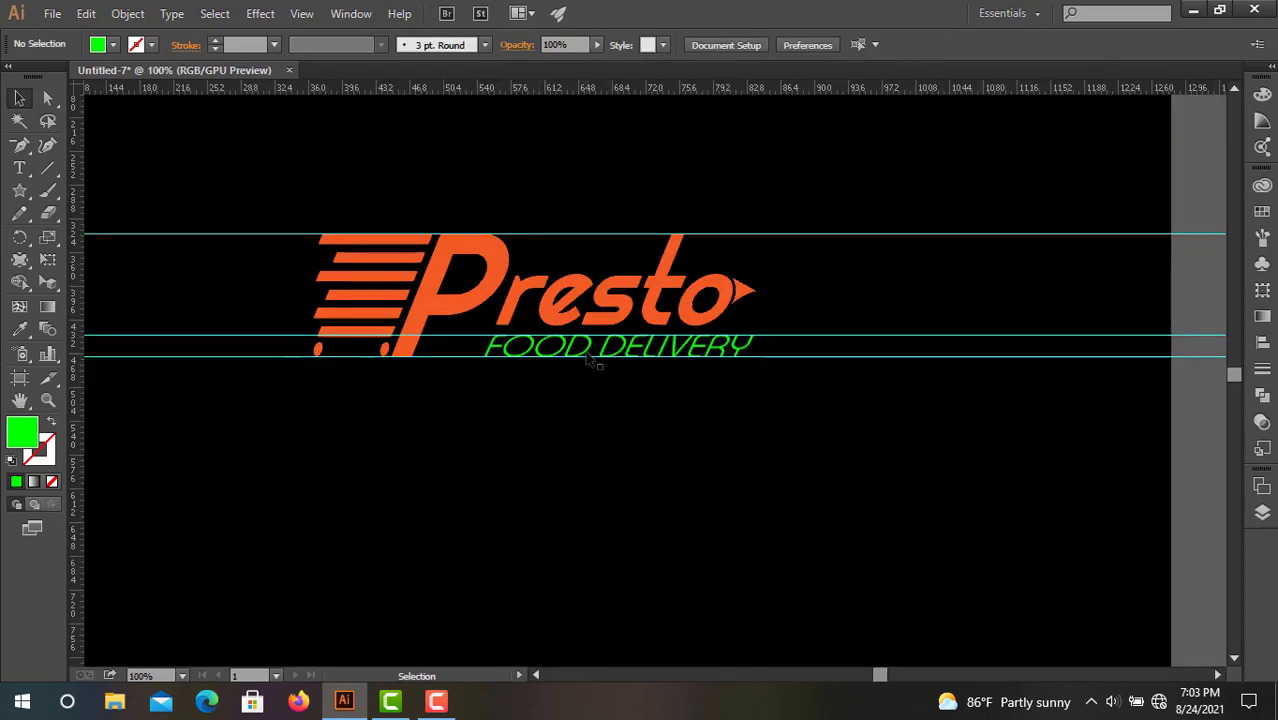
# Reduce the tagline to about 26.66 pt and position it between the lower guides, starting right beside the P's stem
pyautogui.click(590, 352)
pyautogui.click(589, 466)
pyautogui.click(556, 356)
pyautogui.moveTo(755, 330); pyautogui.dragTo(577, 350)
pyautogui.click(535, 413)
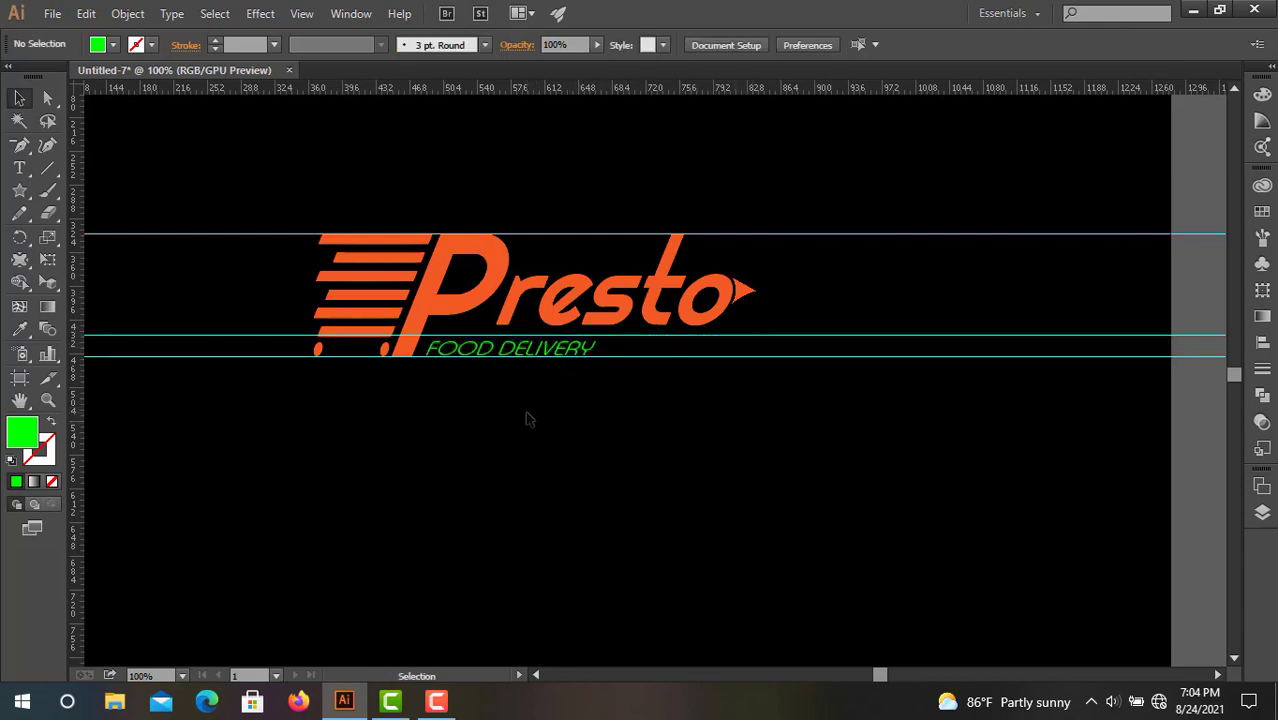
pyautogui.click(518, 348)
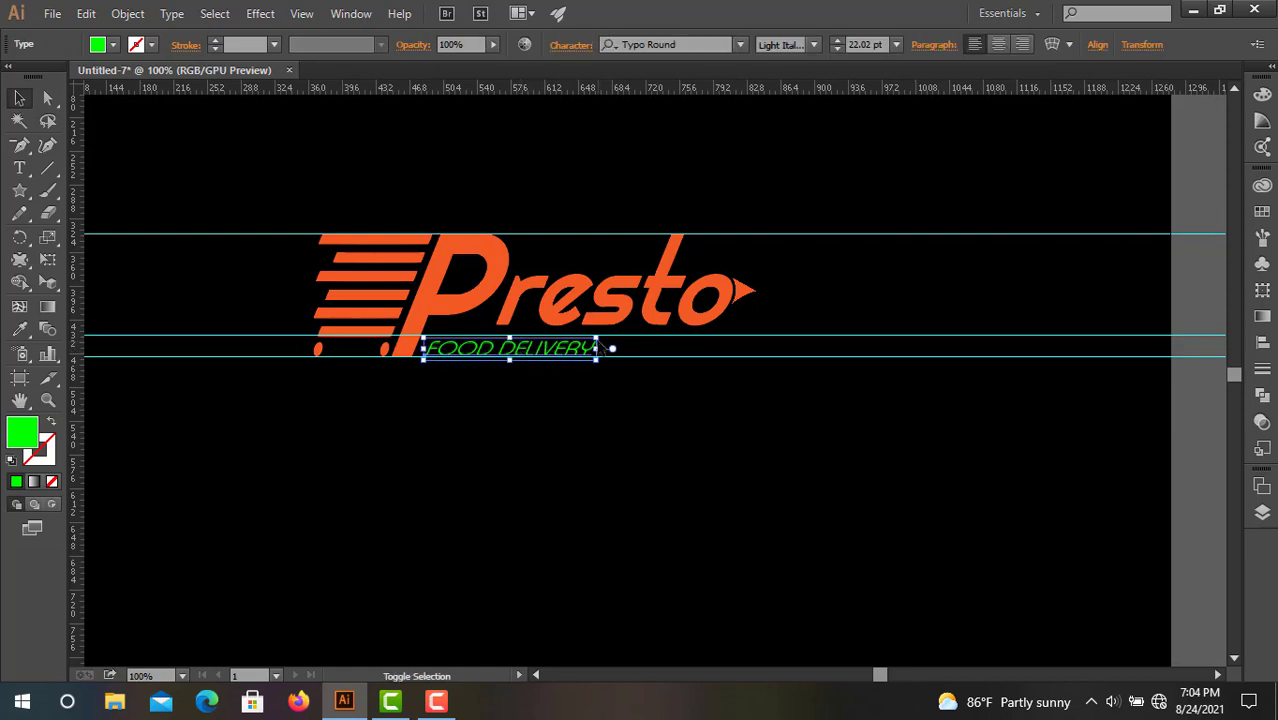
pyautogui.moveTo(597, 341); pyautogui.dragTo(646, 338)
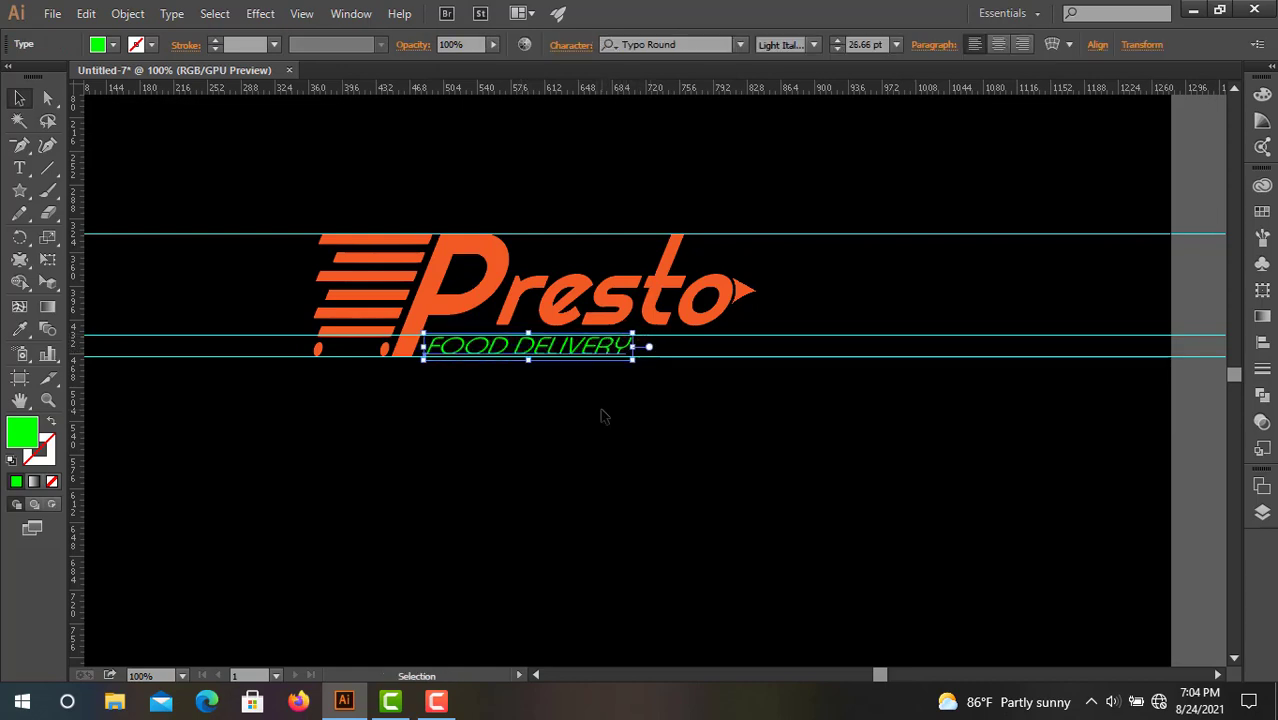
# Nudge the arrowhead slightly right to widen the gap beside the o
pyautogui.click(595, 418)
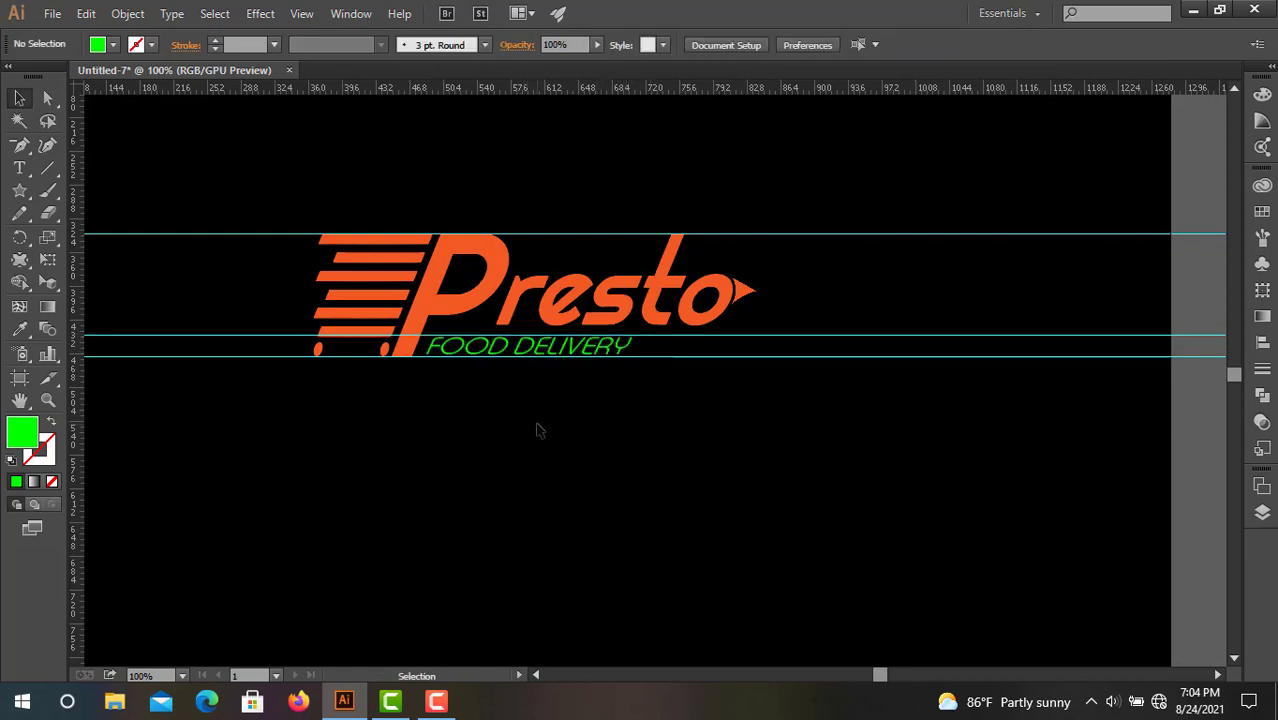
pyautogui.click(752, 296)
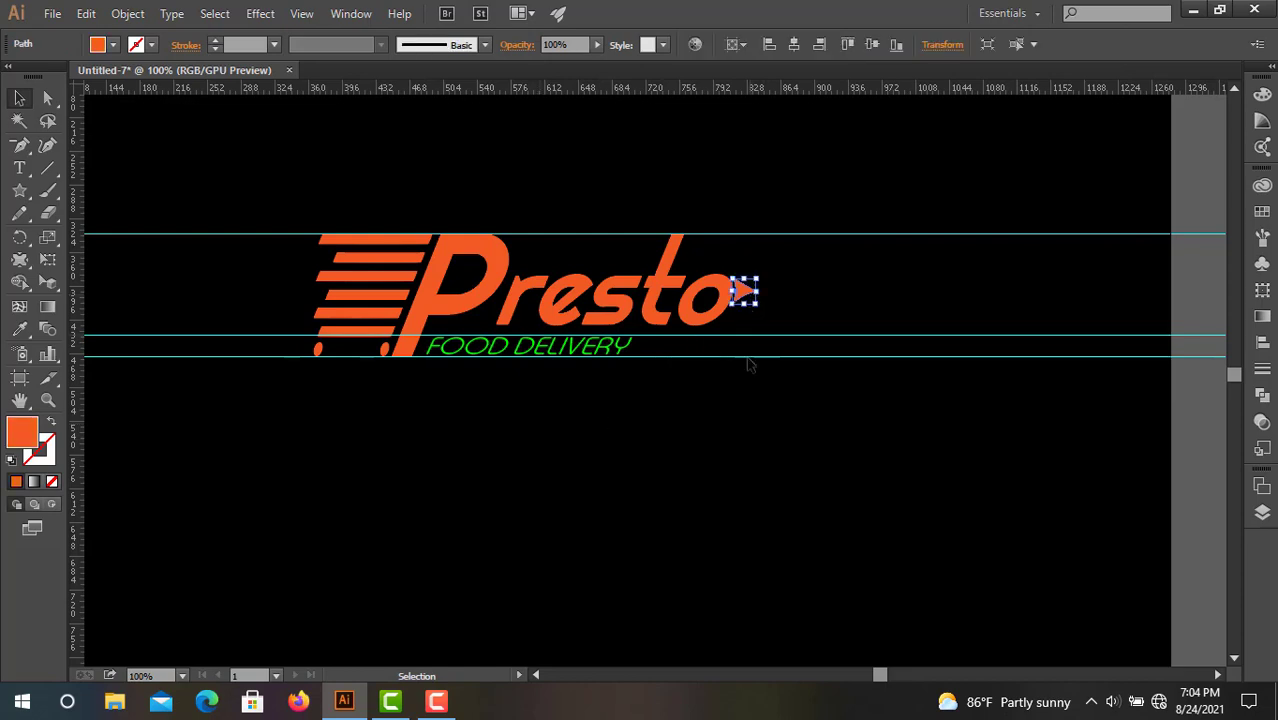
pyautogui.click(643, 413)
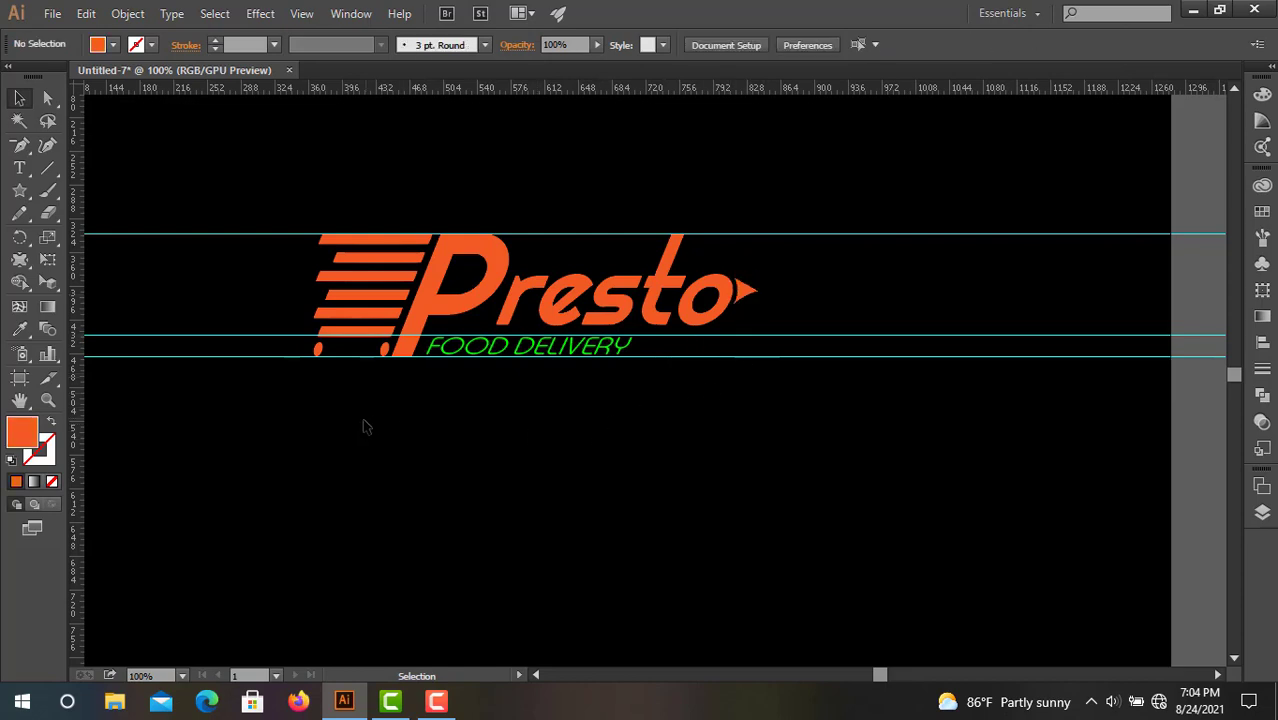
# Enlarge the two cart wheels slightly and shift the left wheel right beneath the lowest stripe's left end
pyautogui.scroll(5, 336, 404)
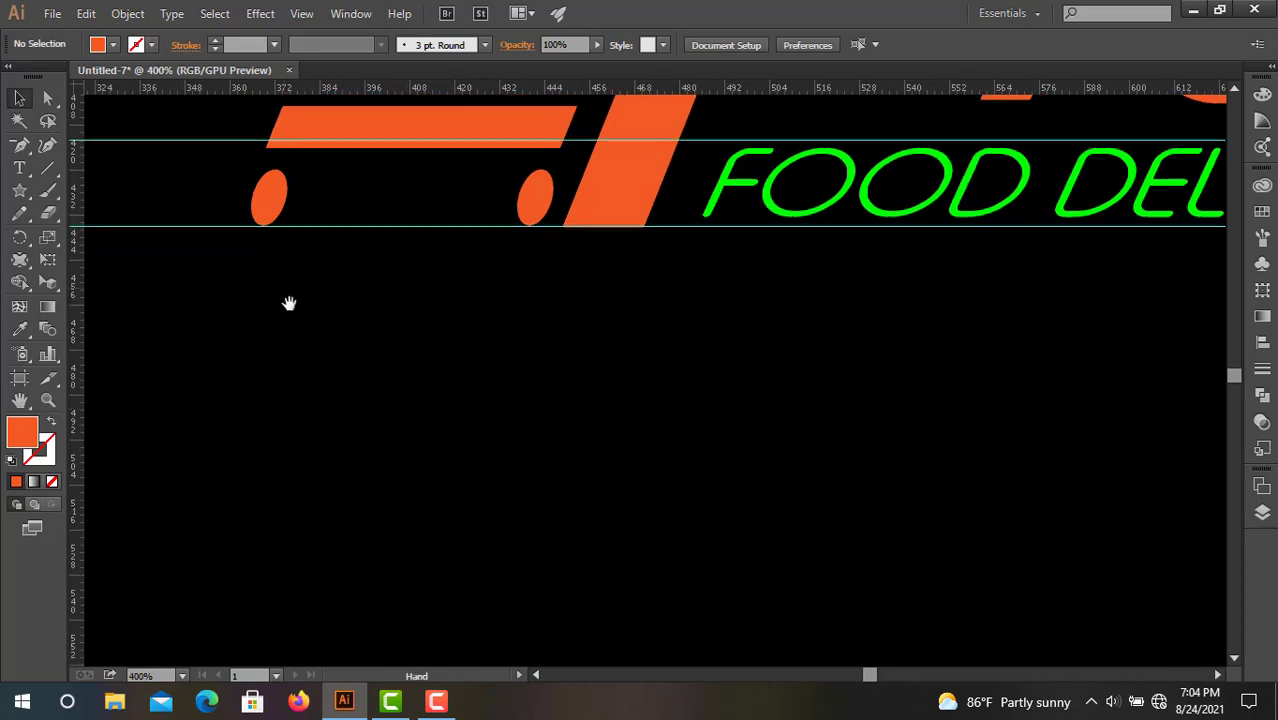
pyautogui.scroll(3, 288, 297)
pyautogui.moveTo(252, 312); pyautogui.dragTo(532, 348)
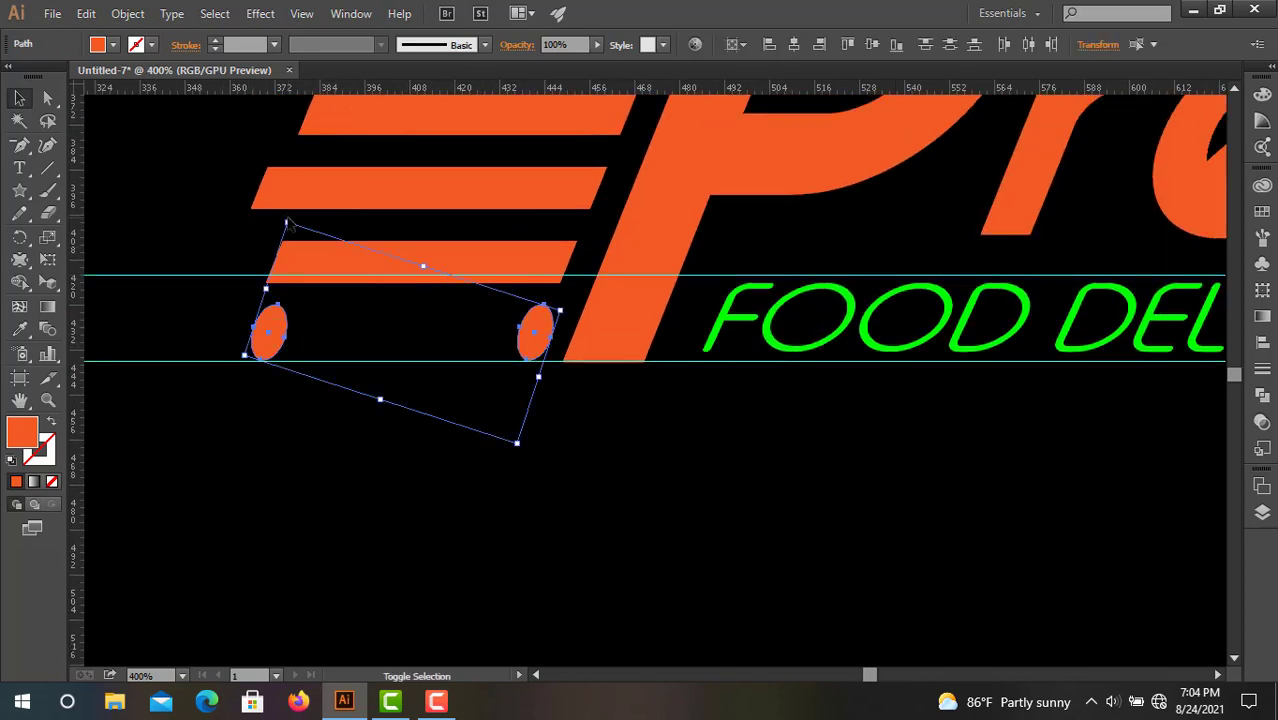
pyautogui.moveTo(287, 222); pyautogui.dragTo(282, 188)
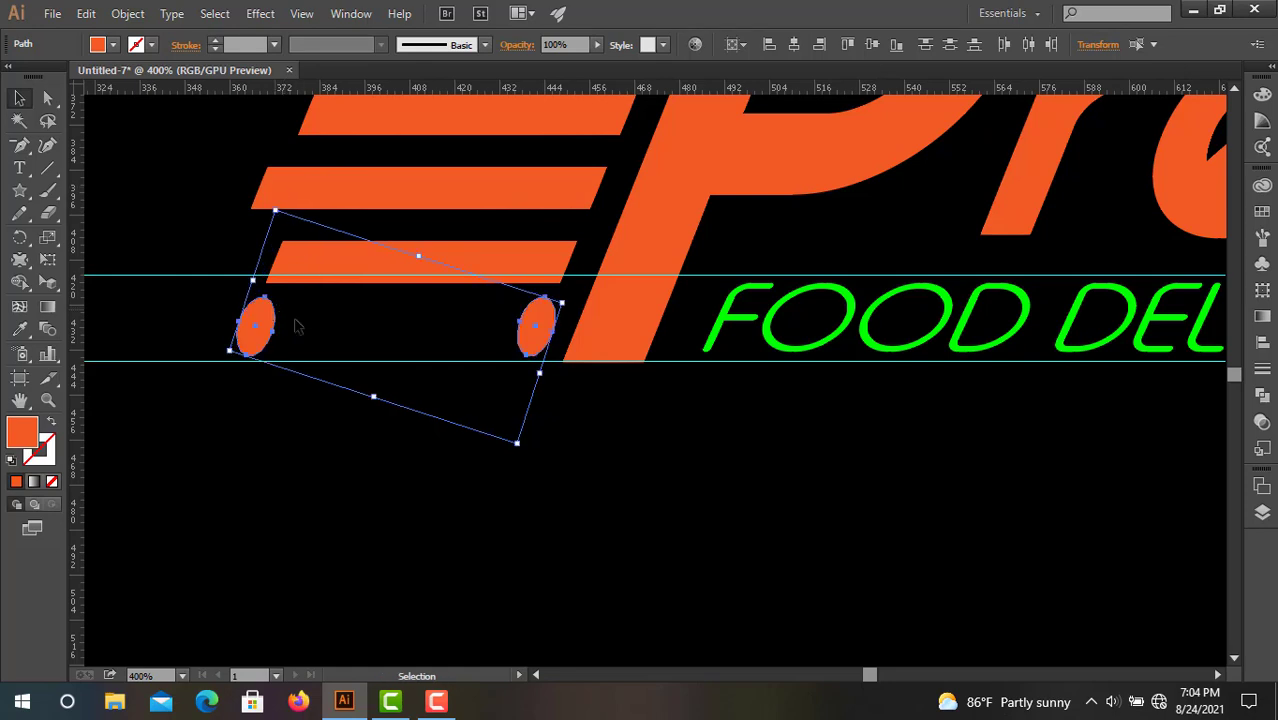
pyautogui.click(333, 440)
pyautogui.click(259, 333)
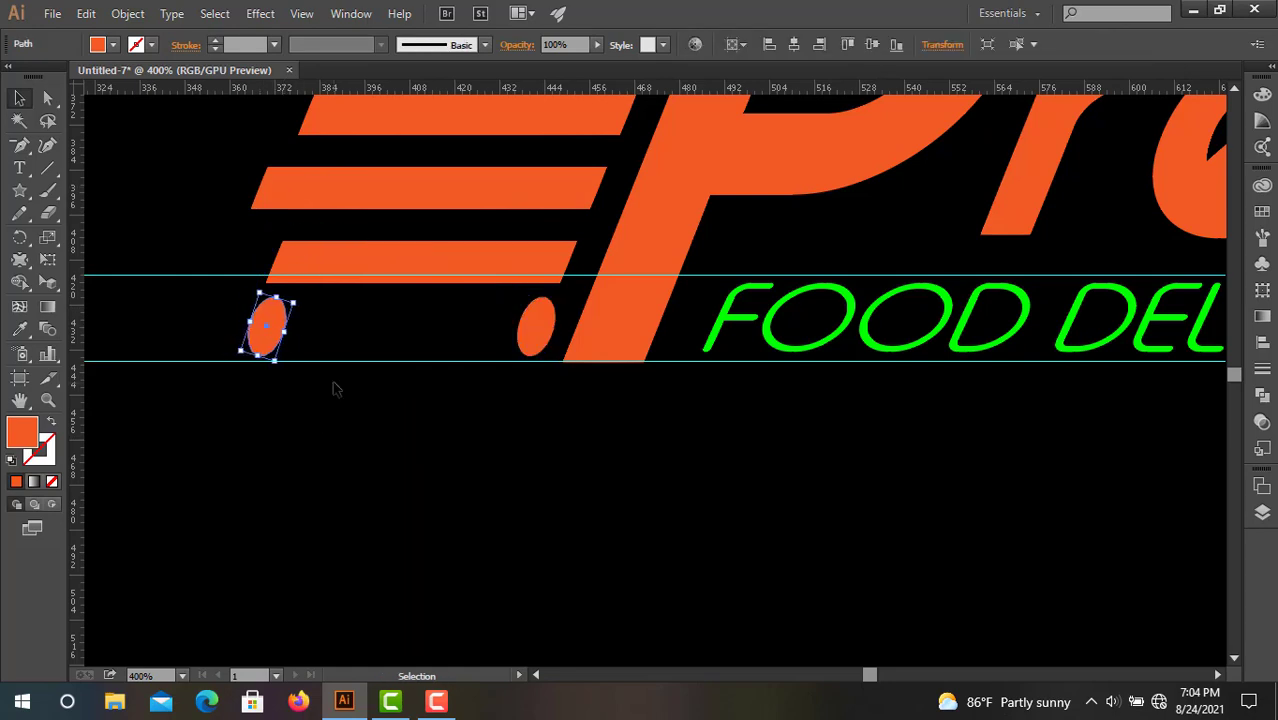
# Select both wheels again and scale them up a little more
pyautogui.keyDown('shift'); pyautogui.click(537, 325); pyautogui.keyUp('shift')
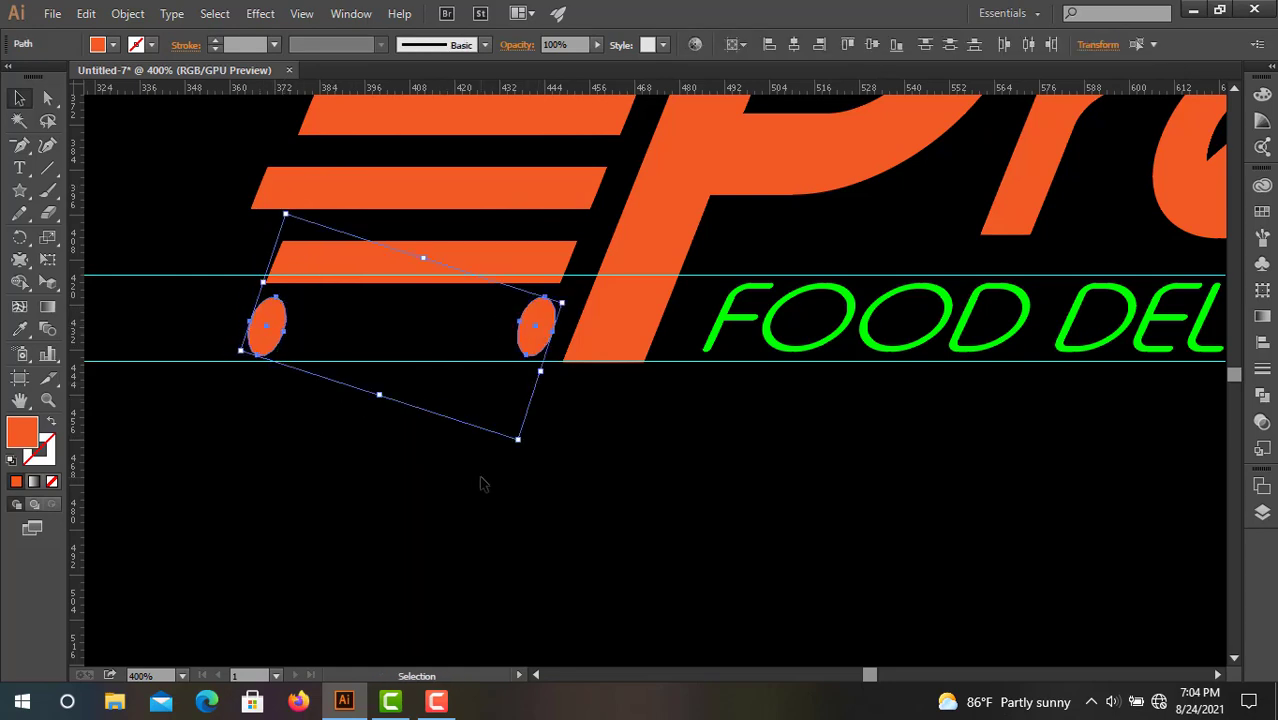
pyautogui.press('Down')
pyautogui.moveTo(286, 214); pyautogui.dragTo(274, 200)
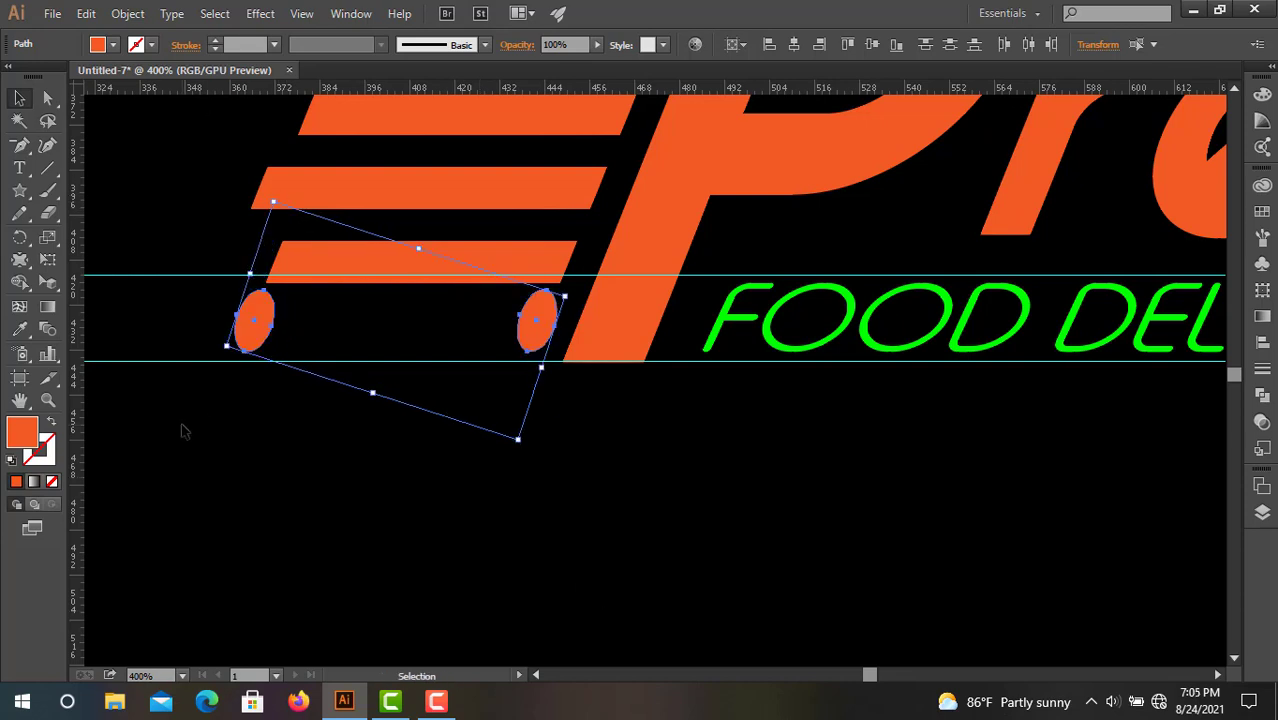
pyautogui.click(181, 431)
# Nudge the left wheel right in small increments so it sits beneath the left end of the lowest stripe
pyautogui.click(254, 320)
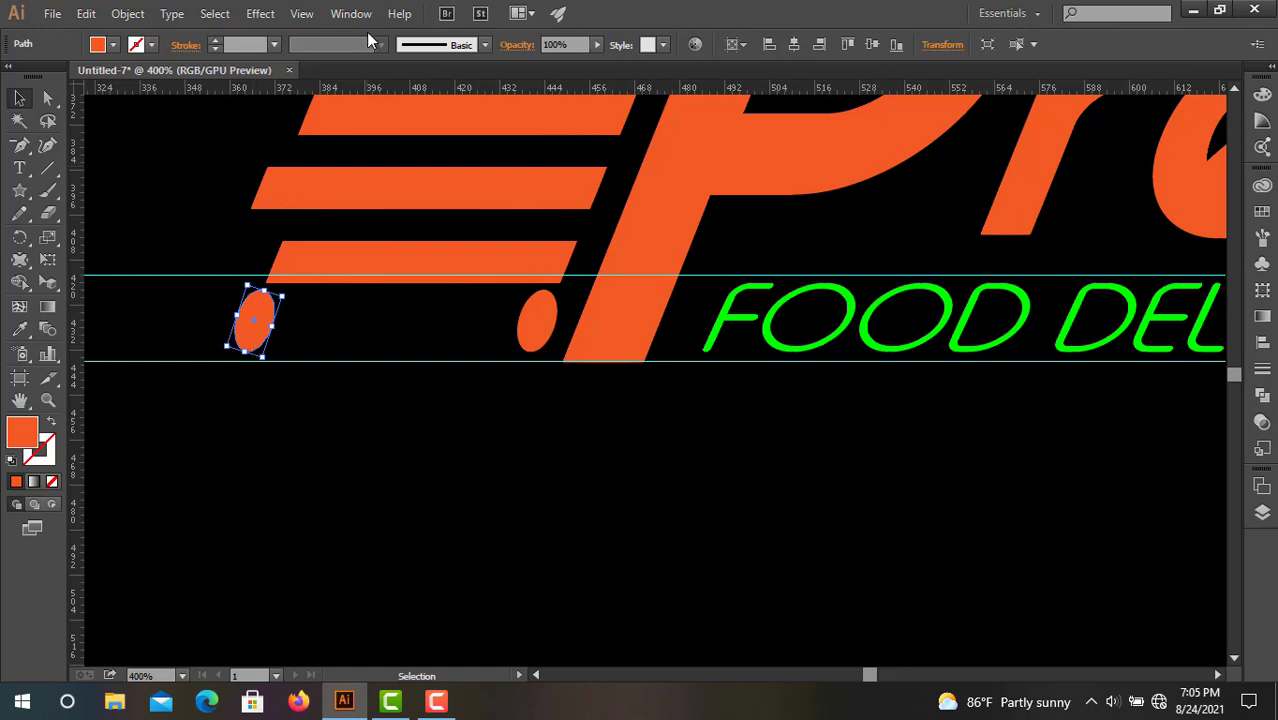
pyautogui.press('Right')
pyautogui.press('Right')
pyautogui.press('Right')
pyautogui.press('Right')
pyautogui.press('Right')
pyautogui.press('Left')
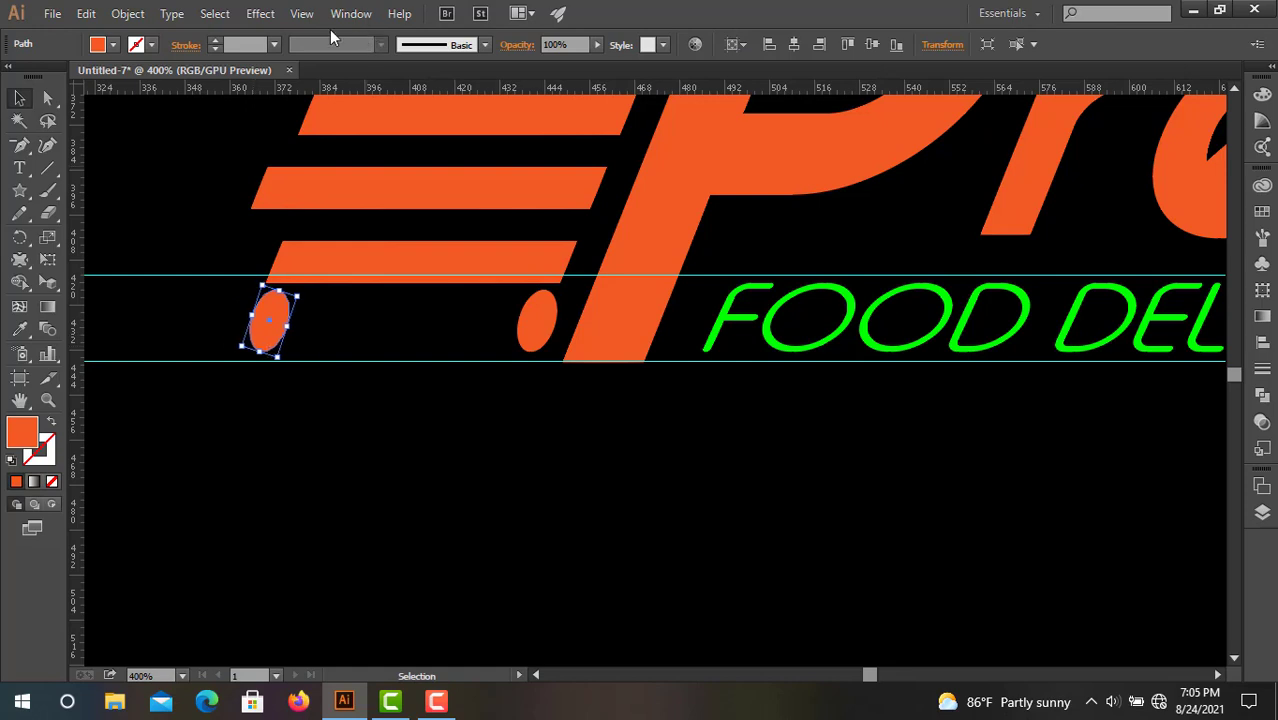
pyautogui.press('Right')
pyautogui.click(453, 546)
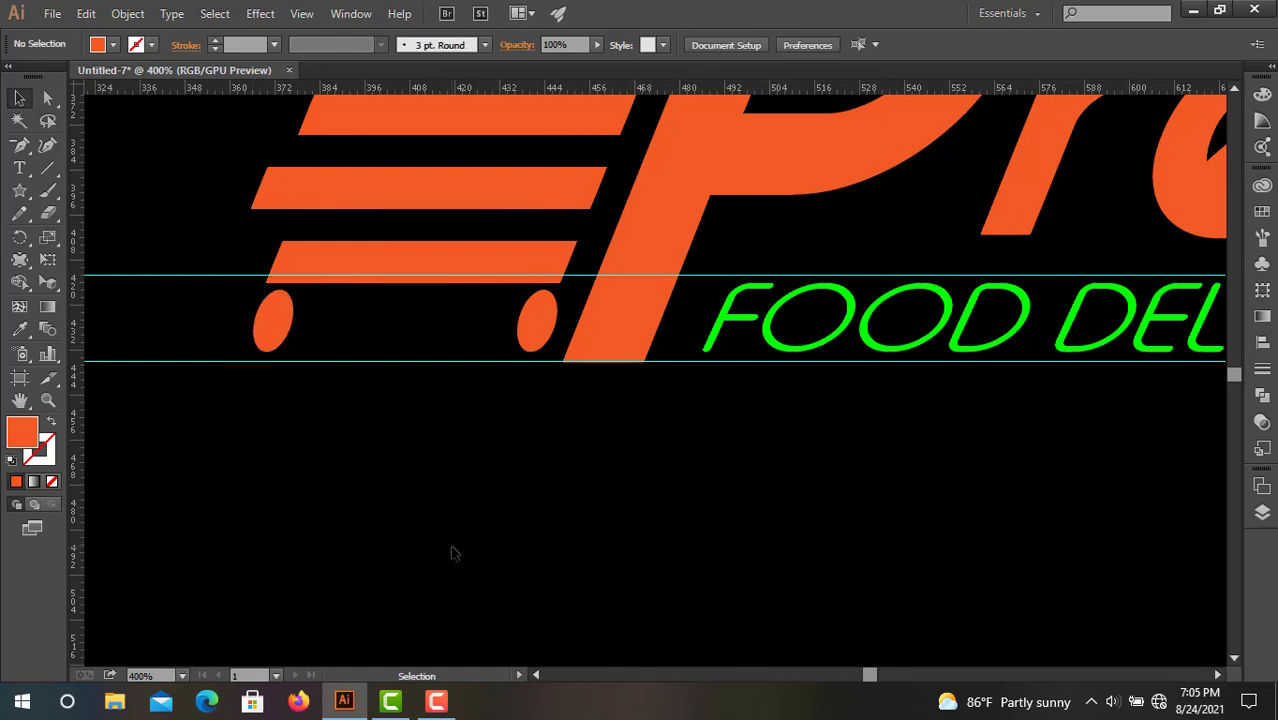
# Move the FOOD DELIVERY tagline right between the lower guides so it starts near the r of Presto
pyautogui.scroll(-1, 945, 525)
pyautogui.scroll(-3, 948, 532)
pyautogui.moveTo(1100, 519); pyautogui.dragTo(677, 534)
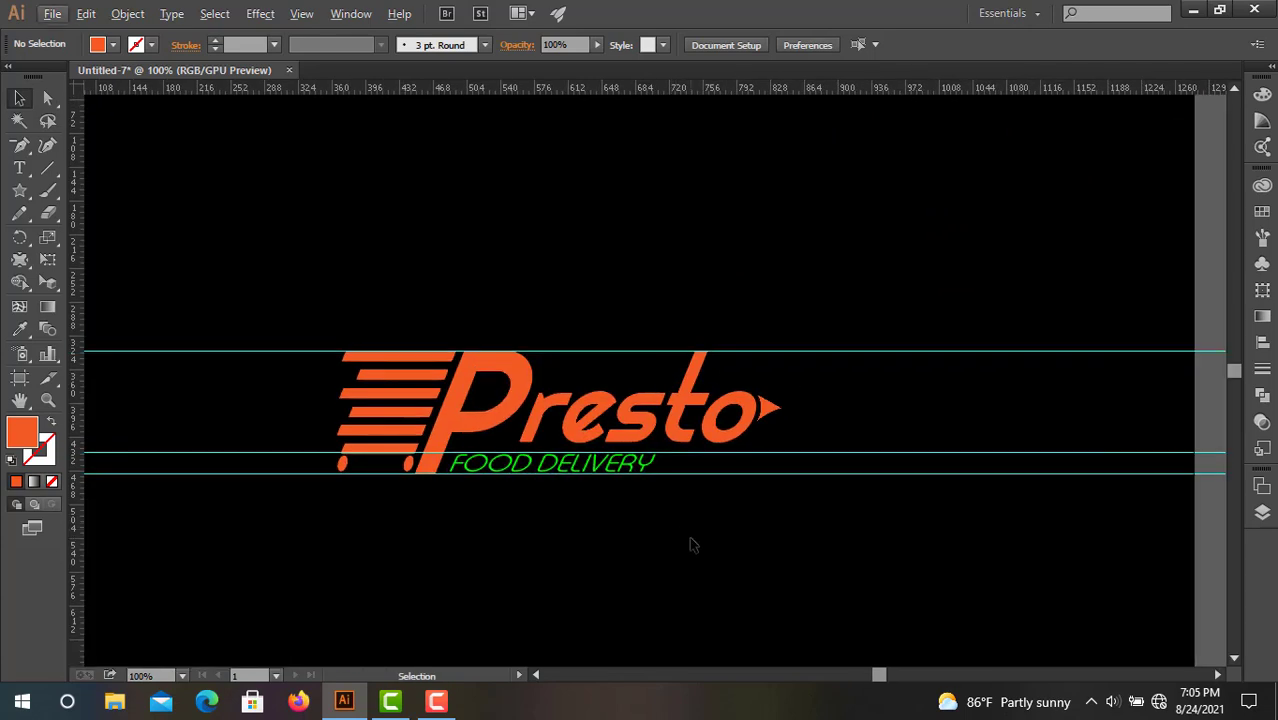
pyautogui.press('alt')
pyautogui.moveTo(632, 472); pyautogui.dragTo(659, 468)
pyautogui.click(710, 504)
pyautogui.click(627, 541)
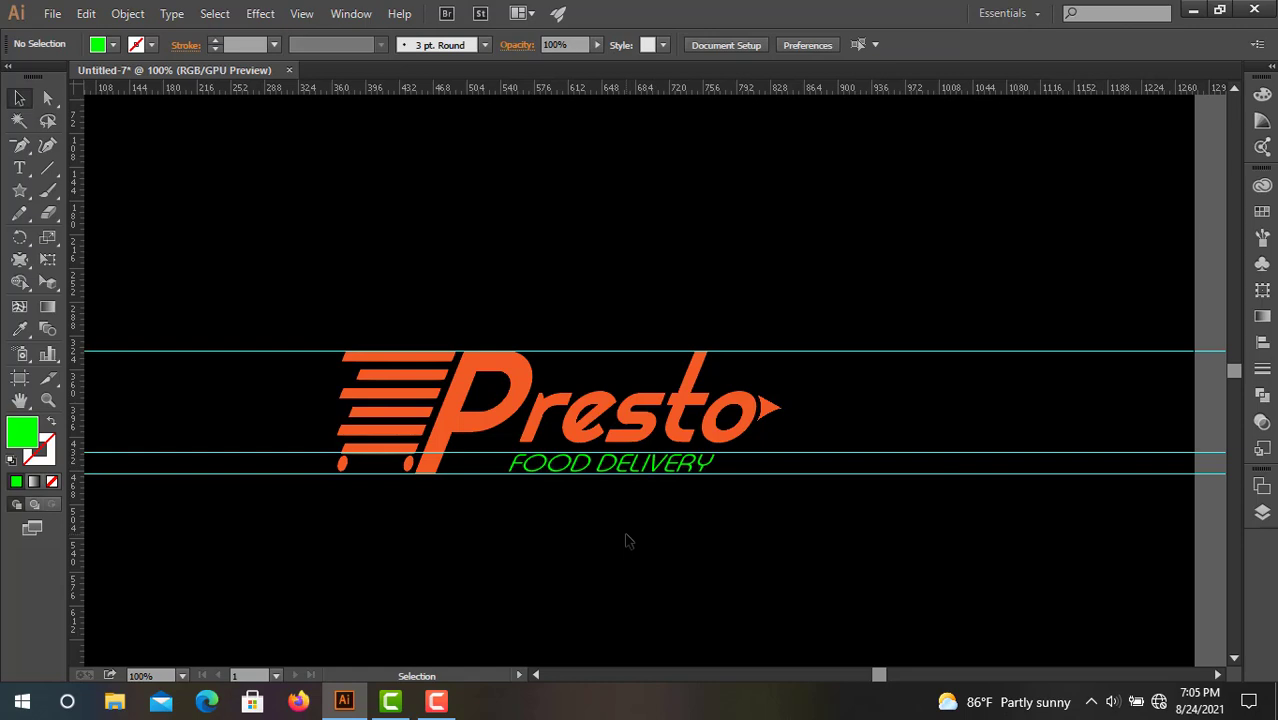
# Widen the tagline through its horizontal character scale until it ends beneath the o of Presto
pyautogui.click(706, 470)
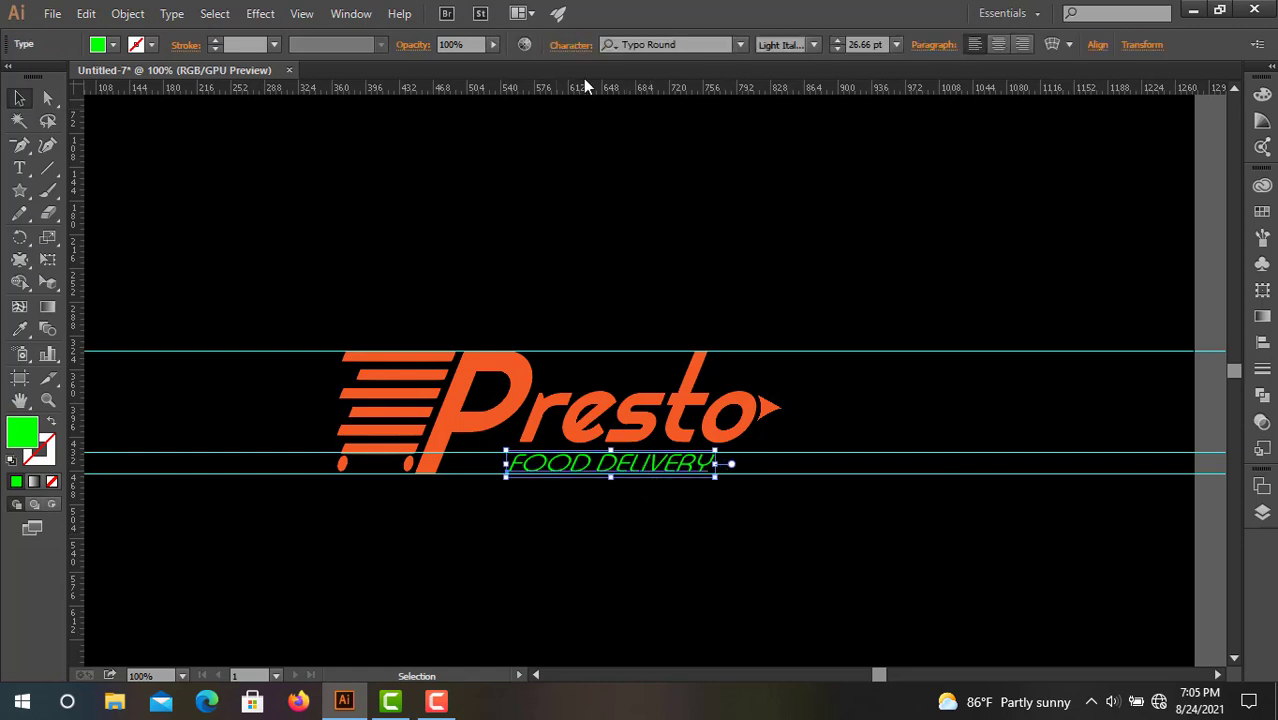
pyautogui.click(571, 44)
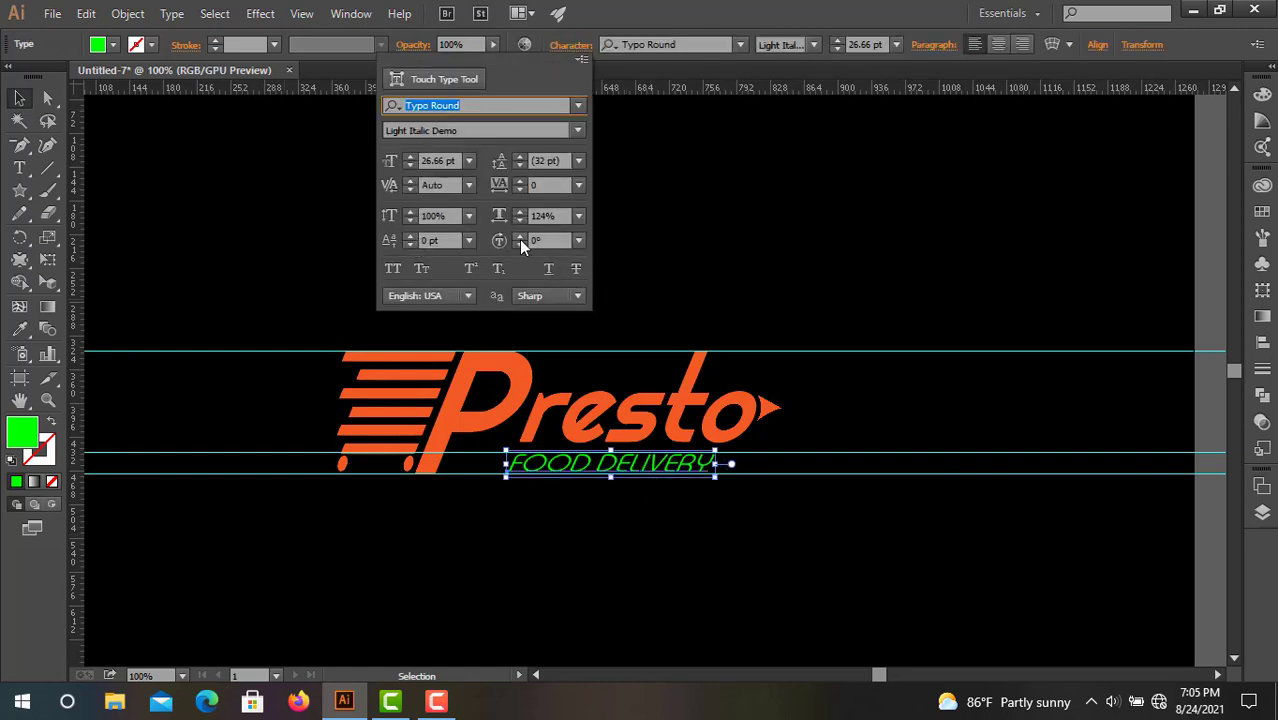
pyautogui.moveTo(519, 213); pyautogui.dragTo(519, 213)
pyautogui.click(566, 599)
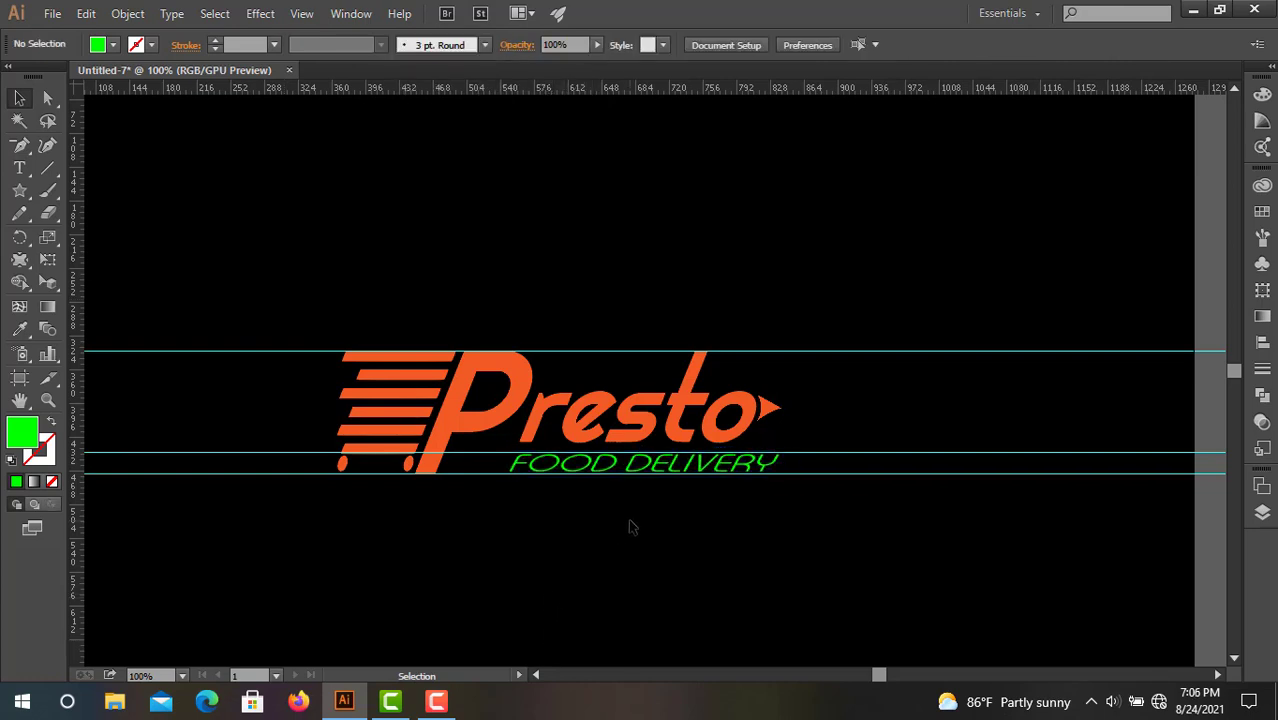
pyautogui.click(592, 478)
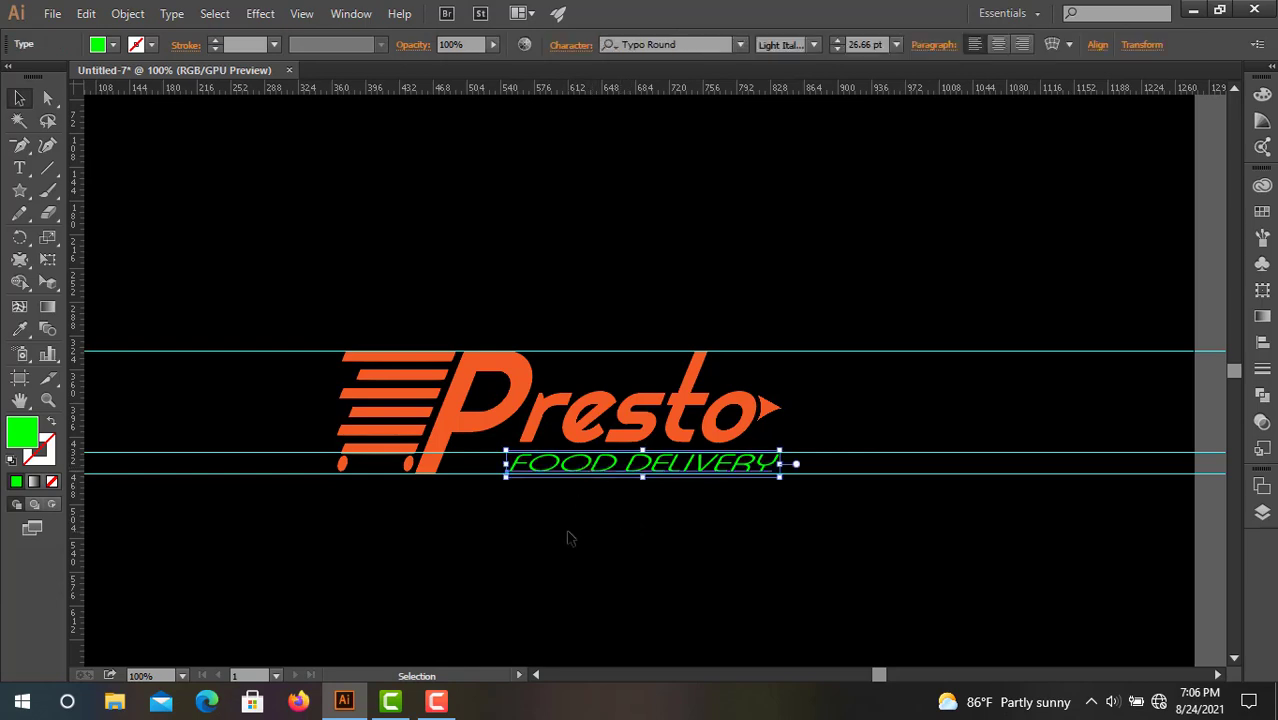
pyautogui.click(568, 45)
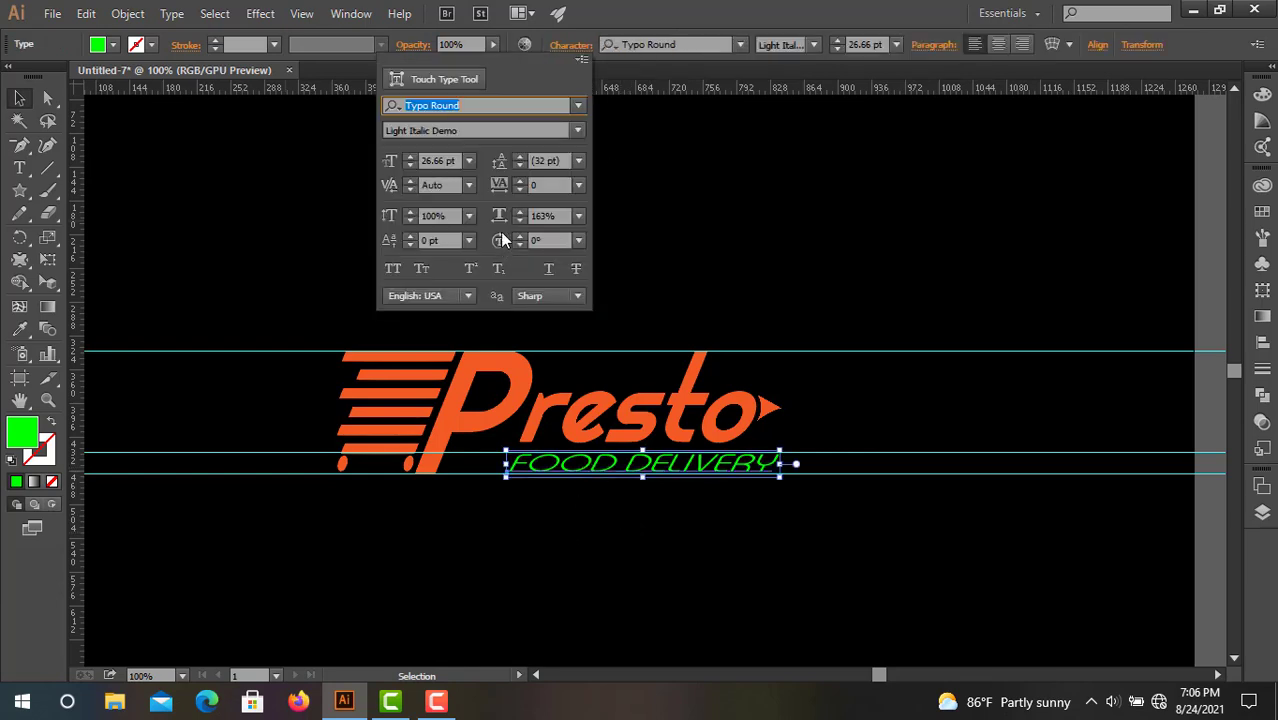
pyautogui.moveTo(518, 221); pyautogui.dragTo(518, 221)
pyautogui.click(471, 534)
pyautogui.click(475, 537)
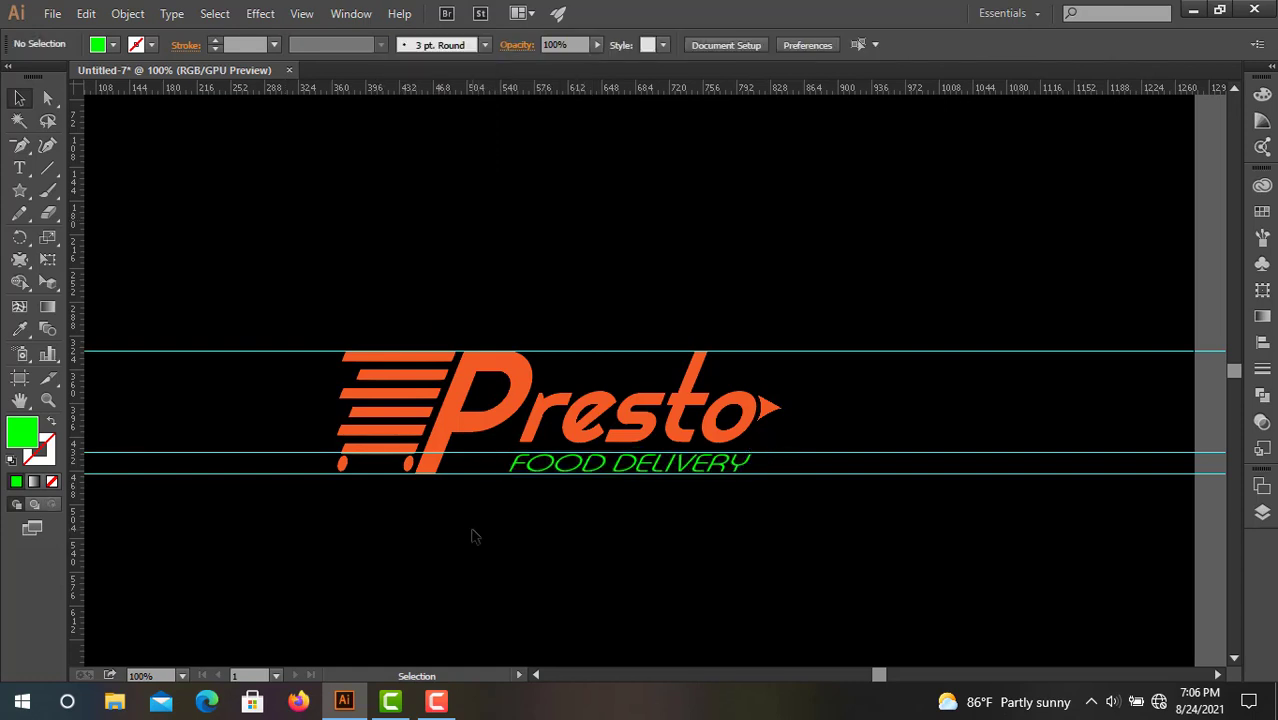
# Shear the tagline with Free Transform until its slanted letters stand upright
pyautogui.click(572, 476)
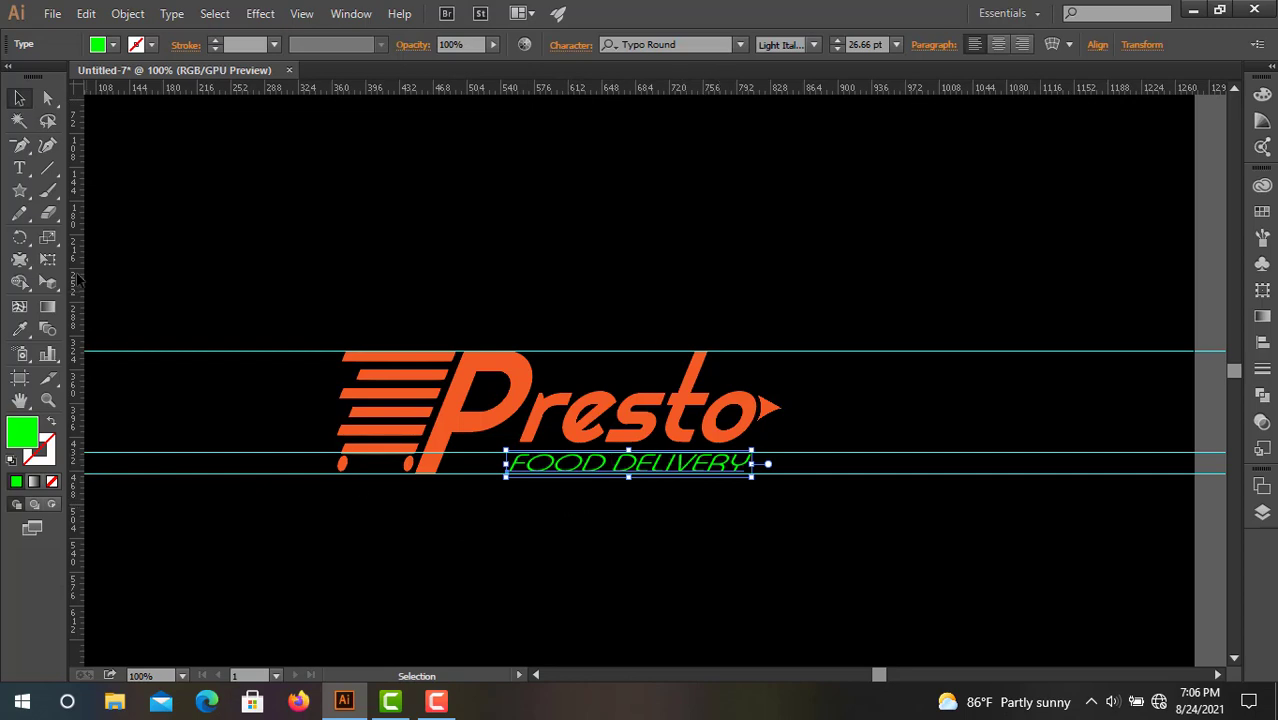
pyautogui.click(47, 259)
pyautogui.moveTo(628, 451); pyautogui.dragTo(622, 452)
pyautogui.click(19, 97)
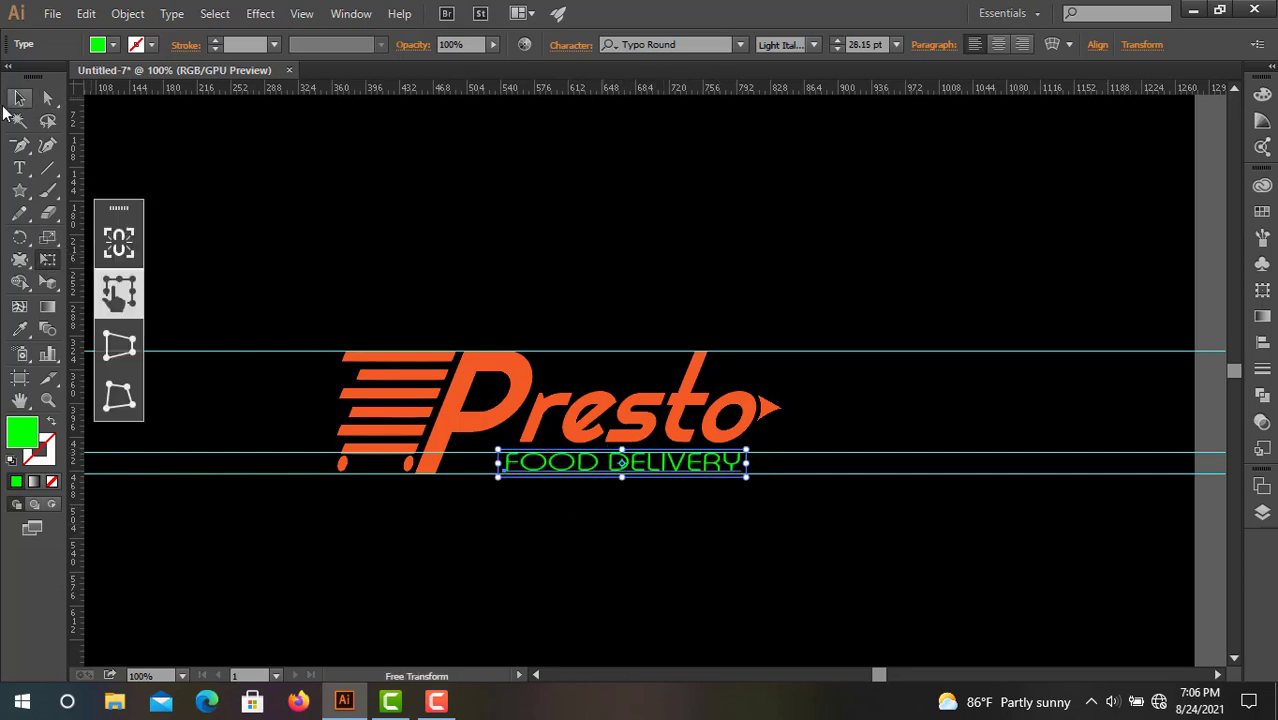
pyautogui.click(450, 642)
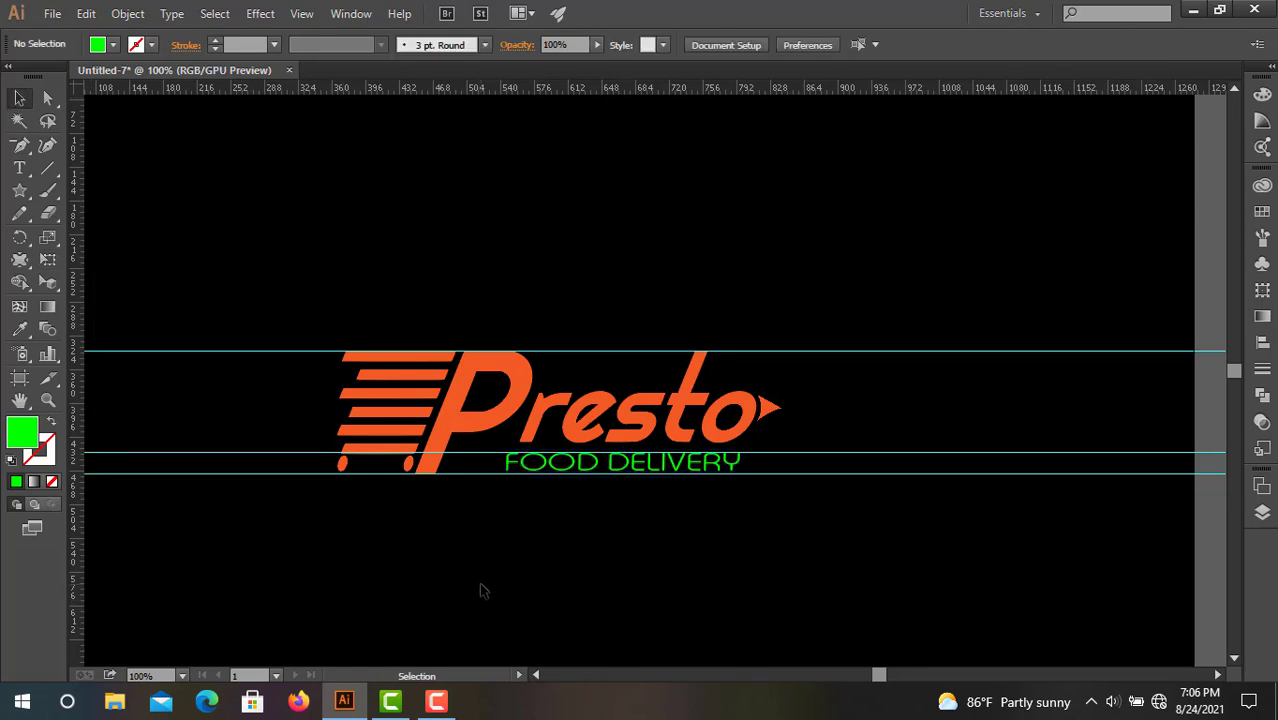
# Shift the upright tagline slightly right and nudge it down to sit between the two lower guides
pyautogui.moveTo(520, 466); pyautogui.dragTo(530, 464)
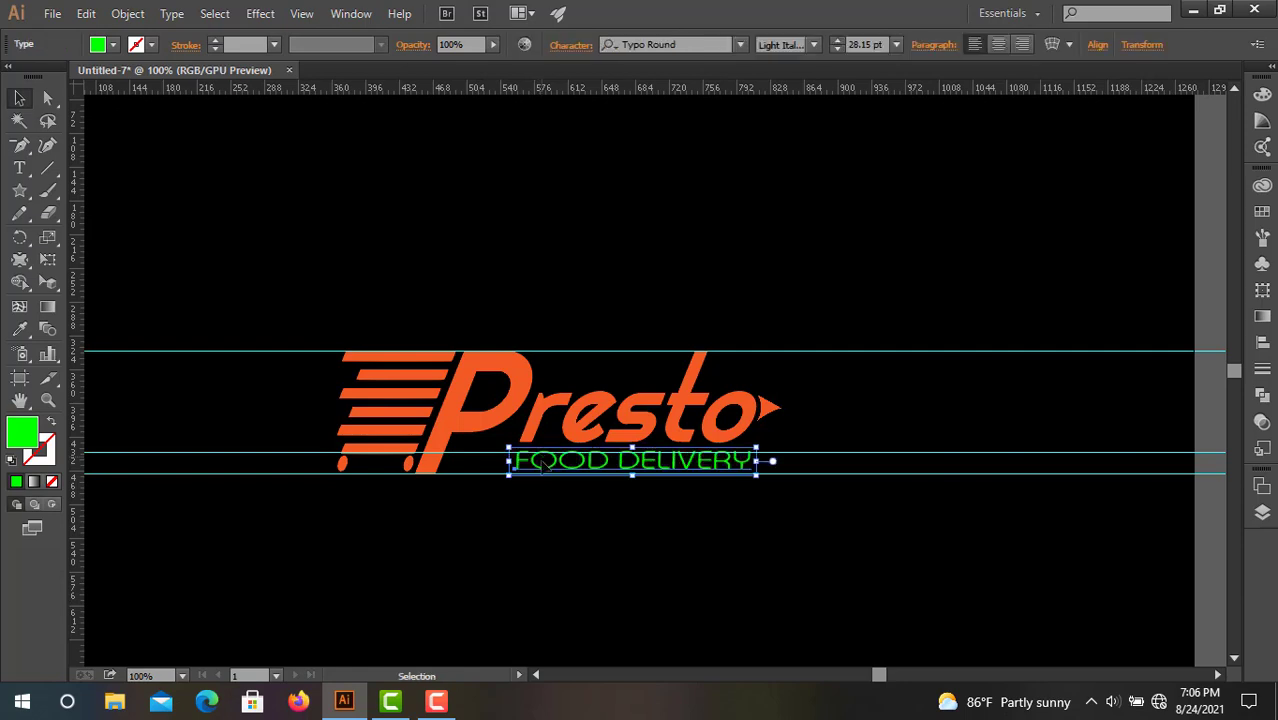
pyautogui.click(521, 555)
pyautogui.click(611, 468)
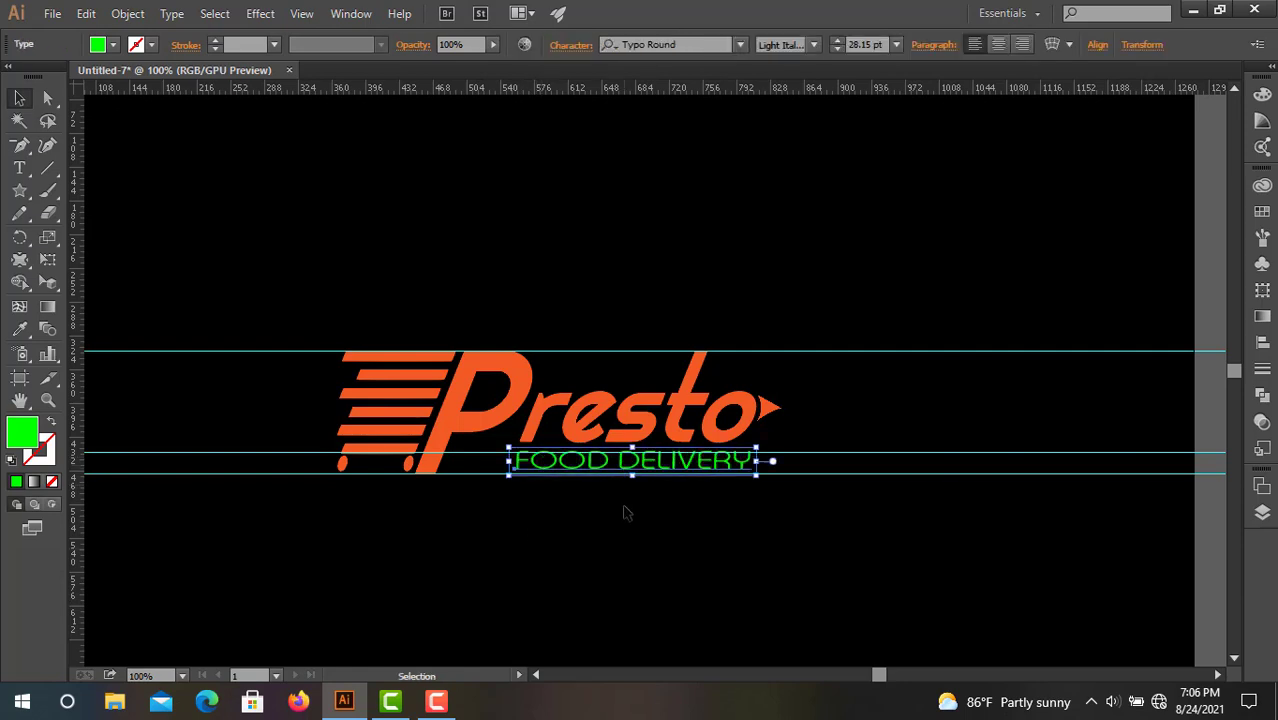
pyautogui.press('Down')
pyautogui.press('Down')
pyautogui.press('Down')
pyautogui.click(619, 565)
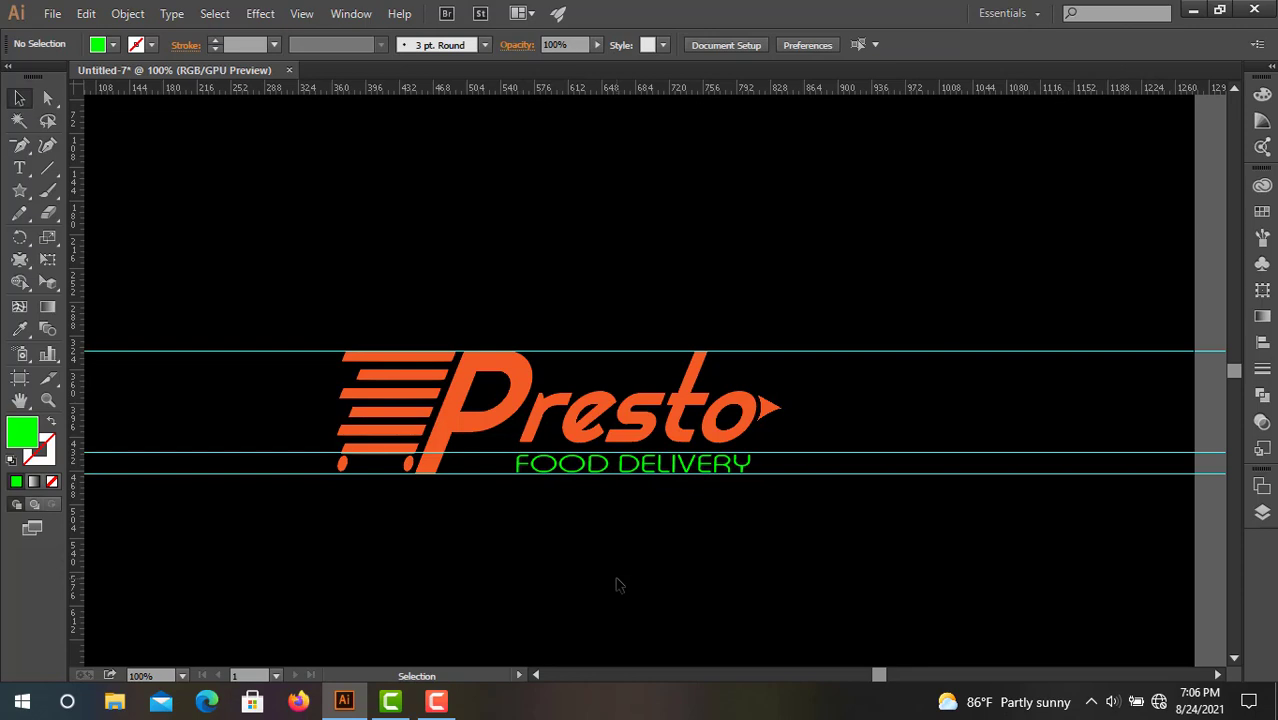
# Draw a narrow, upright green ellipse above the speed stripes
pyautogui.moveTo(19, 190); pyautogui.dragTo(100, 234)
pyautogui.moveTo(400, 268); pyautogui.dragTo(424, 327)
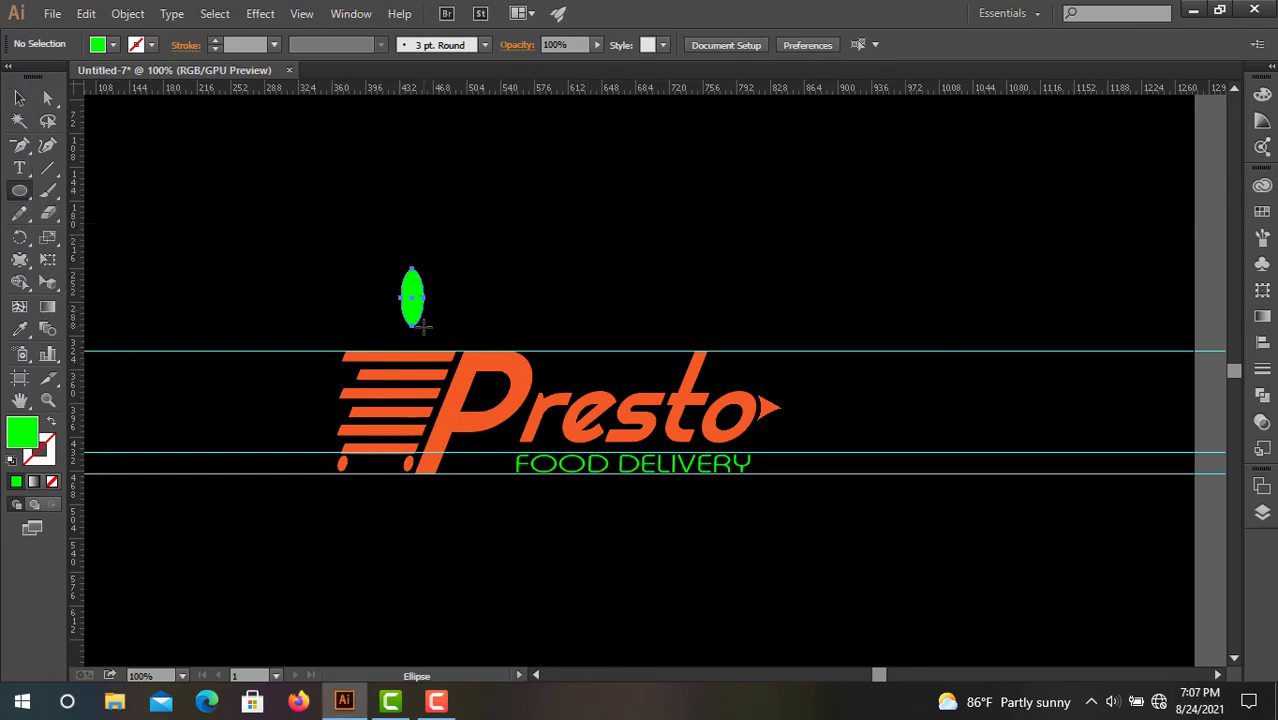
pyautogui.scroll(3, 449, 309)
# Convert the ellipse's top anchor point to a sharp corner to form a leaf shape
pyautogui.click(18, 147)
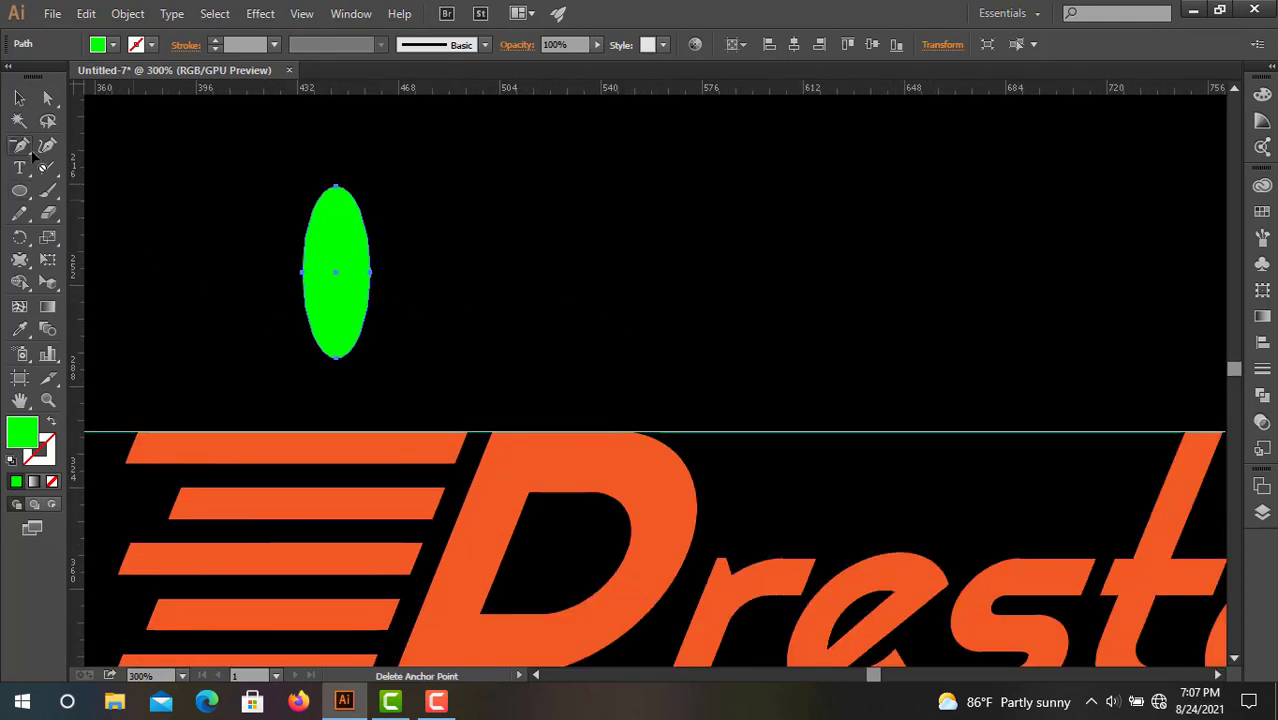
pyautogui.moveTo(20, 147); pyautogui.dragTo(95, 143)
pyautogui.click(125, 157)
pyautogui.click(774, 372)
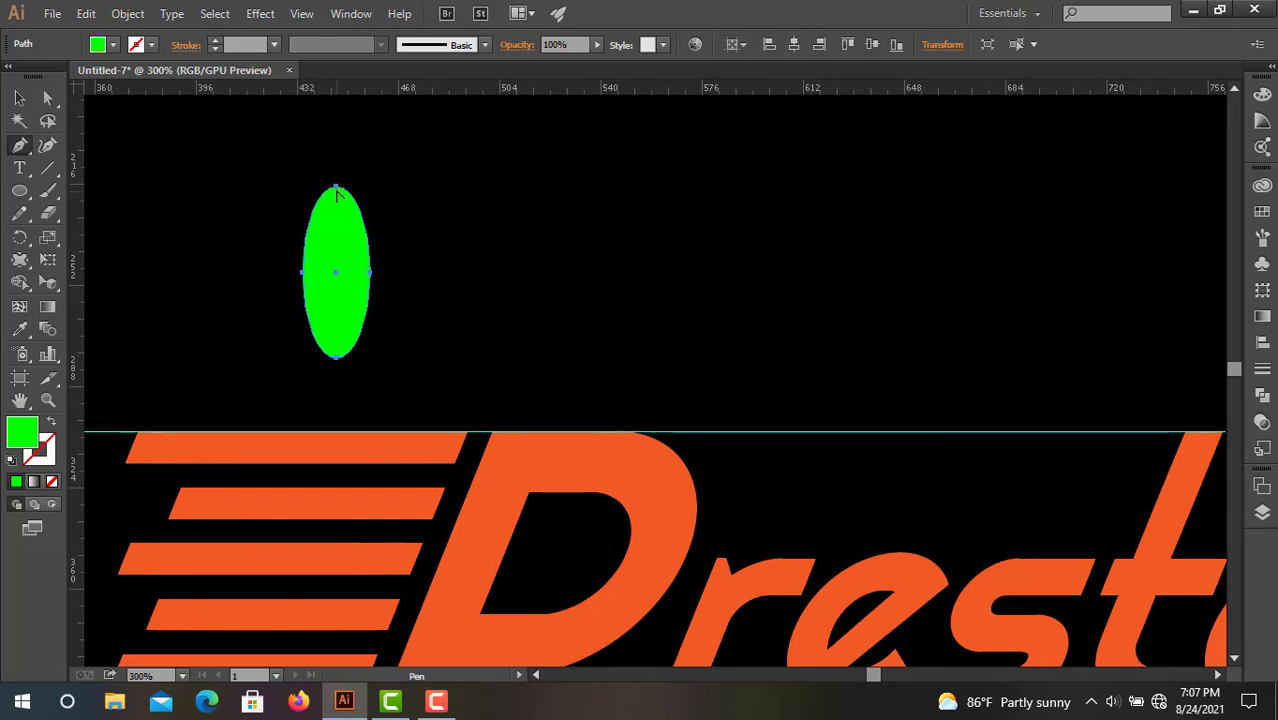
pyautogui.keyDown('alt'); pyautogui.click(336, 189); pyautogui.keyUp('alt')
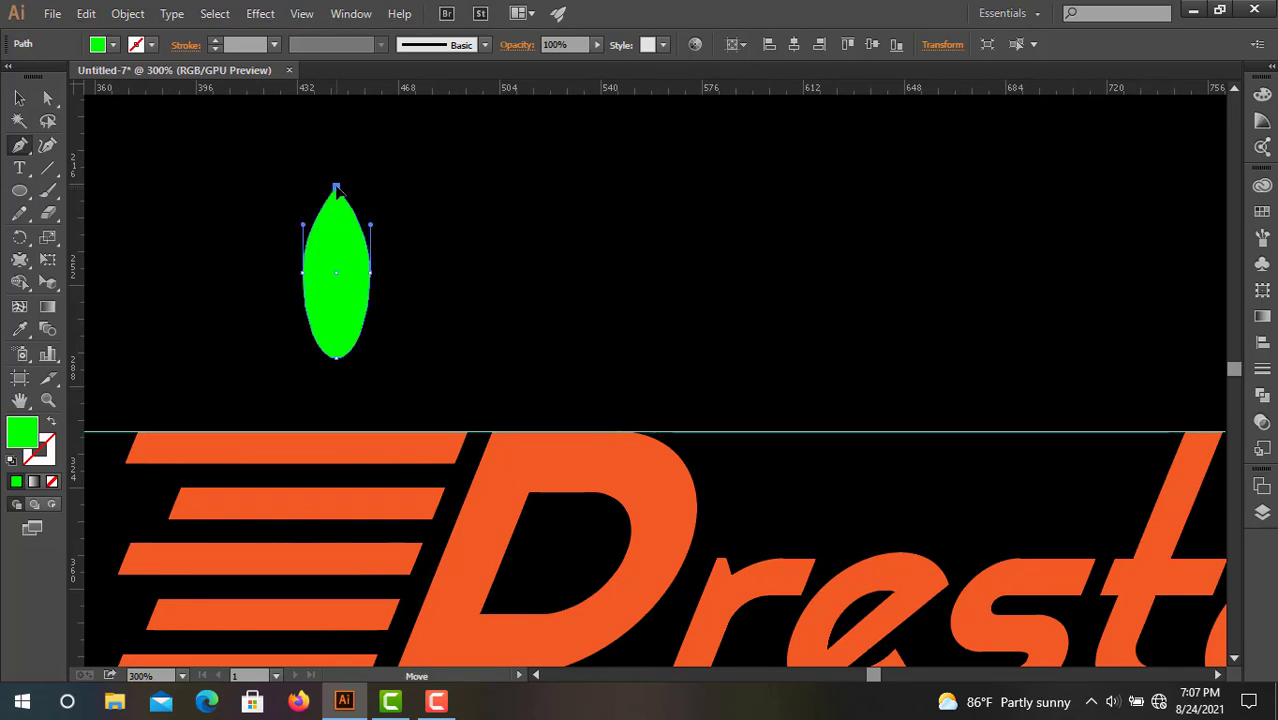
# Draw a vertical line through the middle of the leaf and give it a 2 pt black stroke
pyautogui.click(50, 176)
pyautogui.moveTo(336, 365); pyautogui.dragTo(336, 181)
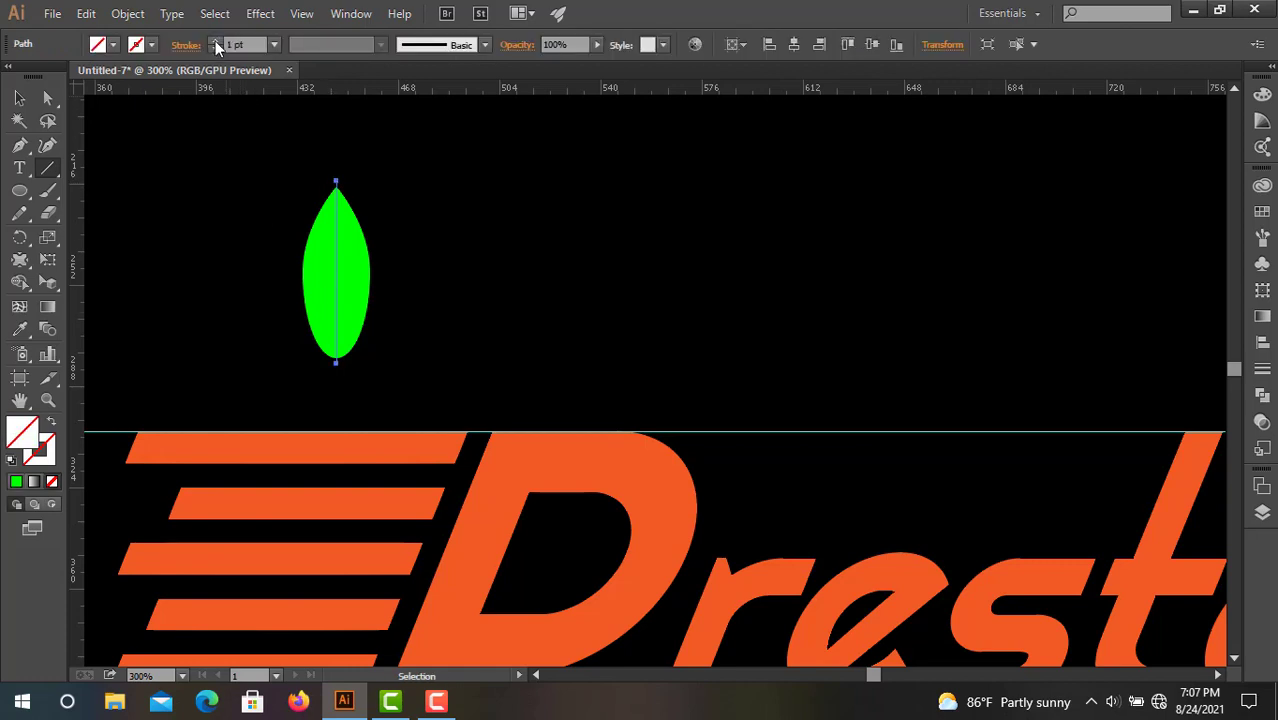
pyautogui.click(215, 41)
pyautogui.click(128, 13)
pyautogui.press('Escape')
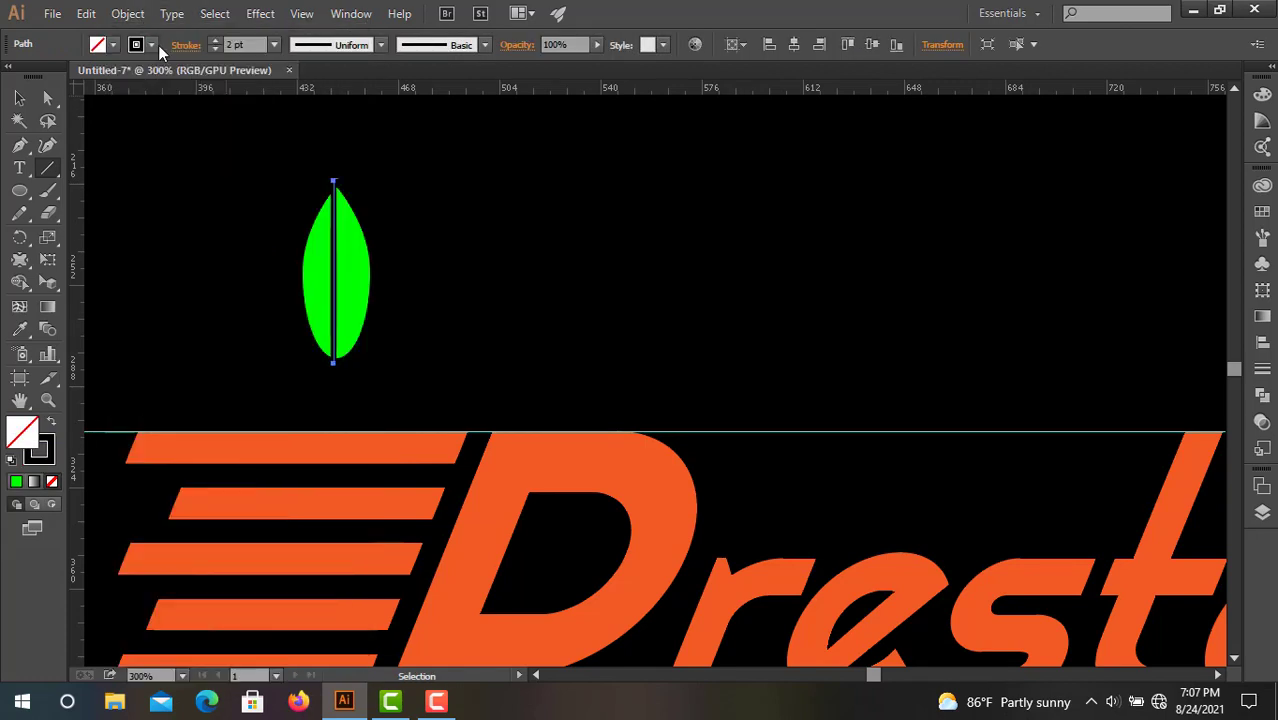
# Apply a tapered width profile to the leaf's center line, with its point at the leaf tip
pyautogui.click(354, 48)
pyautogui.click(340, 205)
pyautogui.click(19, 97)
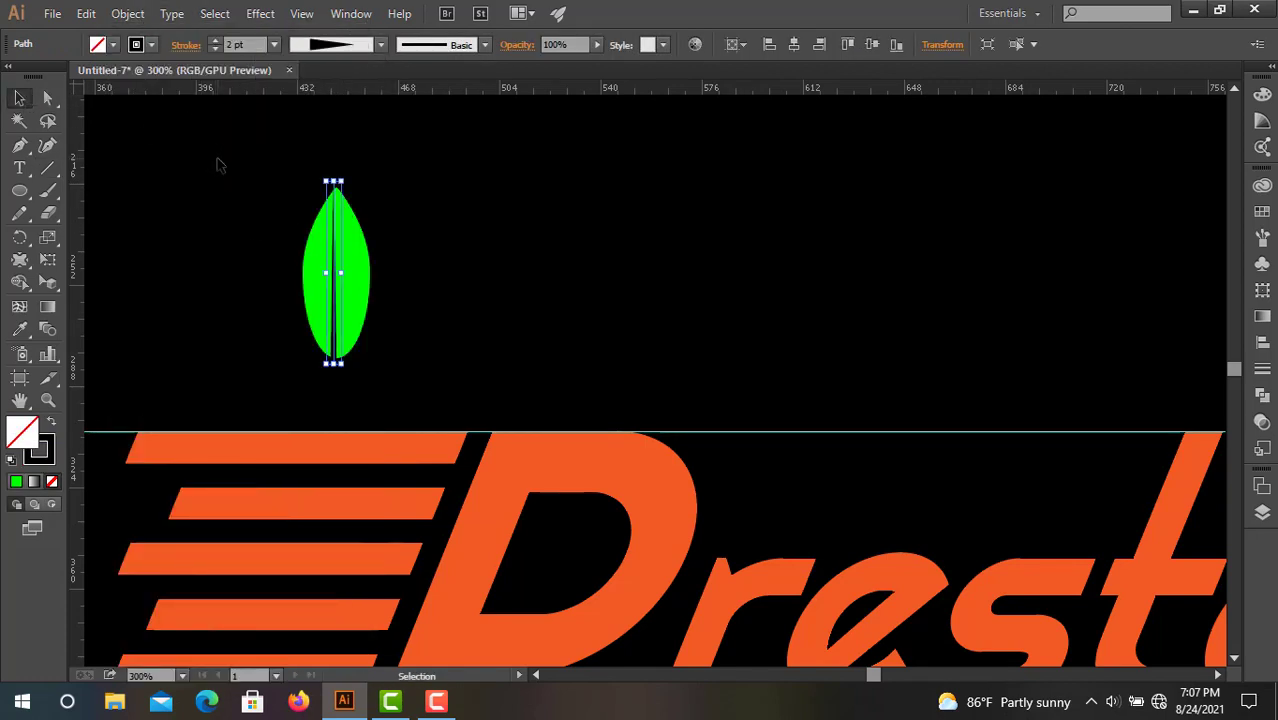
pyautogui.click(214, 163)
# Widen the lower end of the leaf's center line with the Width tool
pyautogui.click(336, 338)
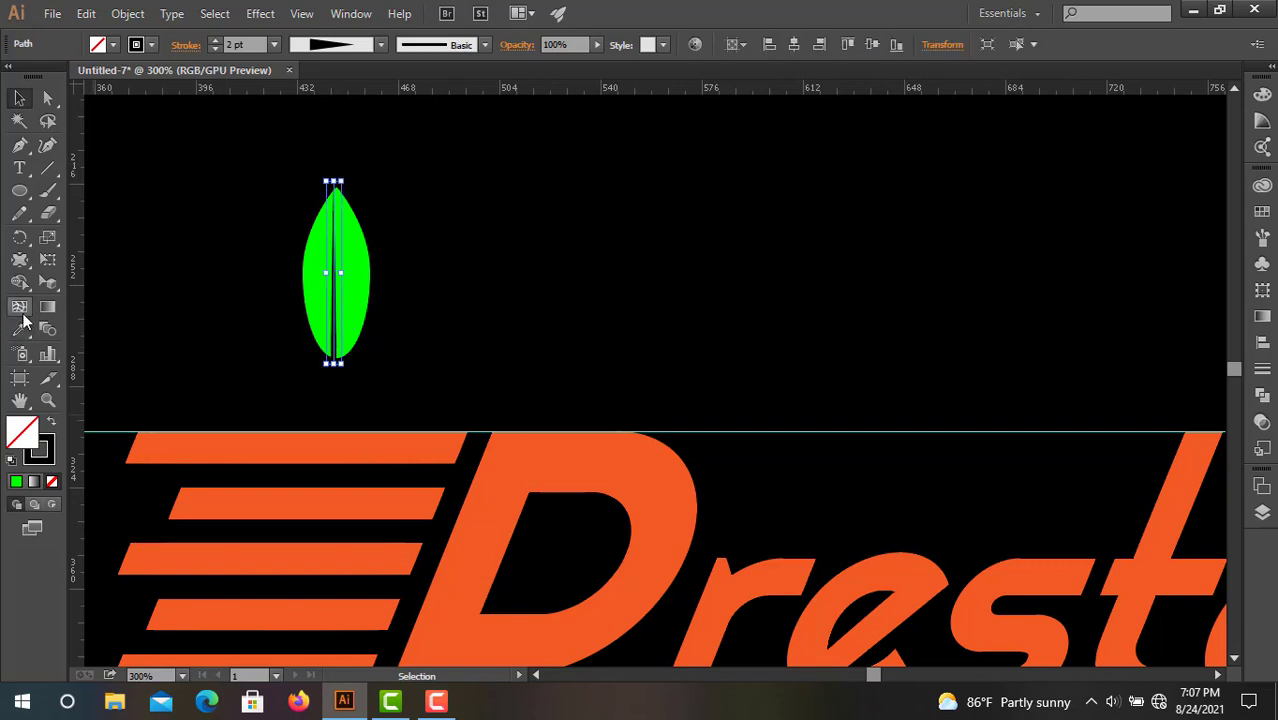
pyautogui.click(19, 260)
pyautogui.click(103, 260)
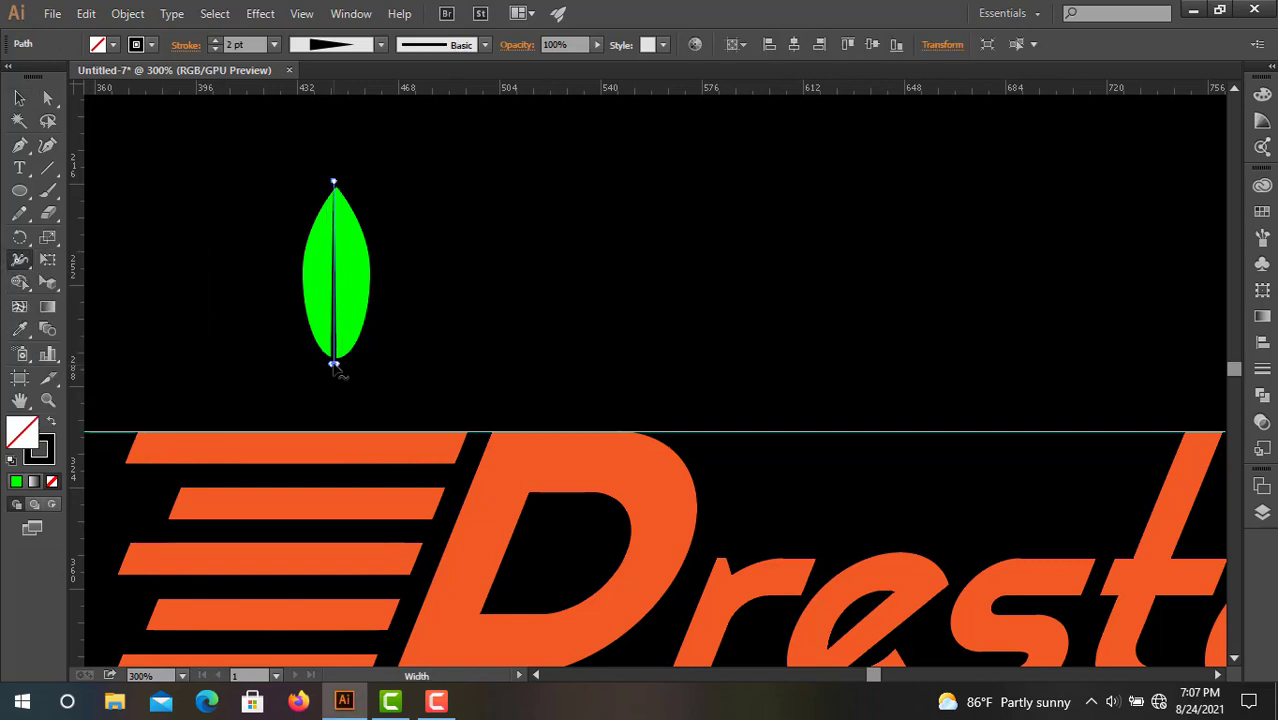
pyautogui.moveTo(335, 364); pyautogui.dragTo(343, 368)
# Align the leaf and its center line so they share the same horizontal center
pyautogui.click(19, 98)
pyautogui.moveTo(244, 235); pyautogui.dragTo(410, 320)
pyautogui.click(795, 51)
pyautogui.hotkey('ctrl', 'z')
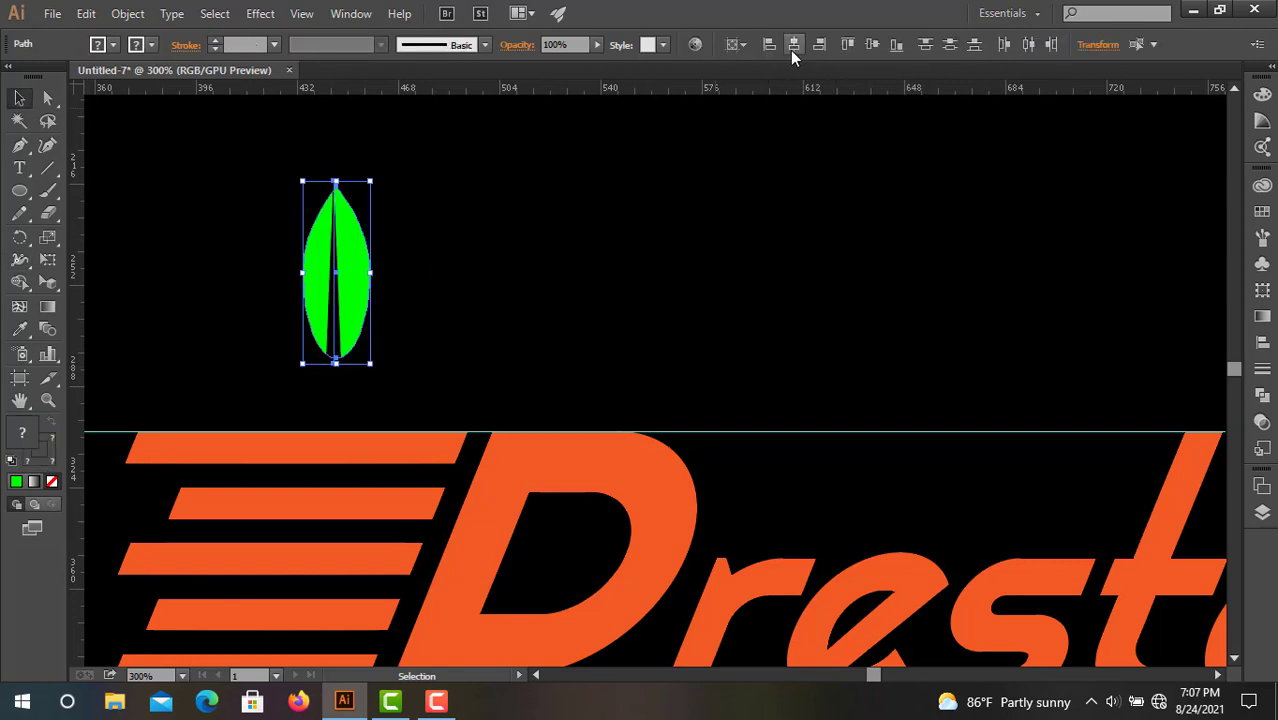
pyautogui.click(737, 44)
pyautogui.click(762, 89)
pyautogui.click(791, 49)
pyautogui.click(454, 226)
pyautogui.click(362, 290)
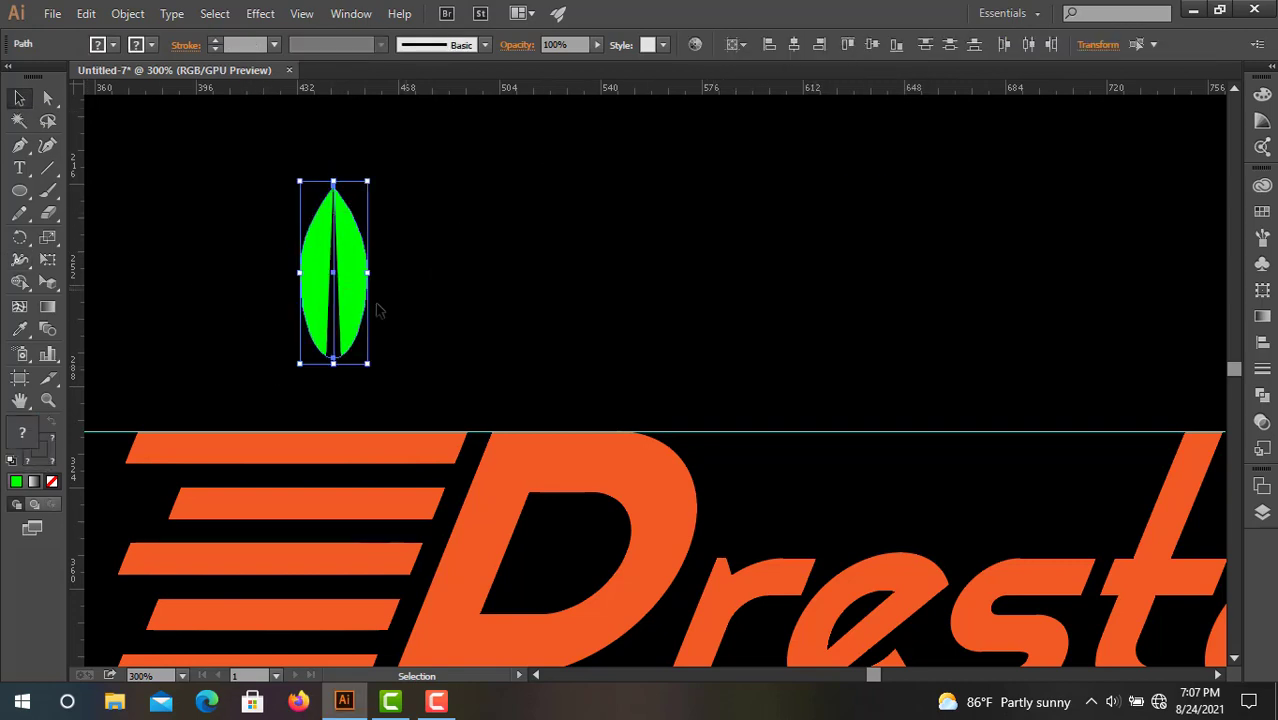
pyautogui.click(401, 328)
# Expand the center line's appearance and subtract it from the leaf with Minus Front
pyautogui.click(332, 341)
pyautogui.click(127, 13)
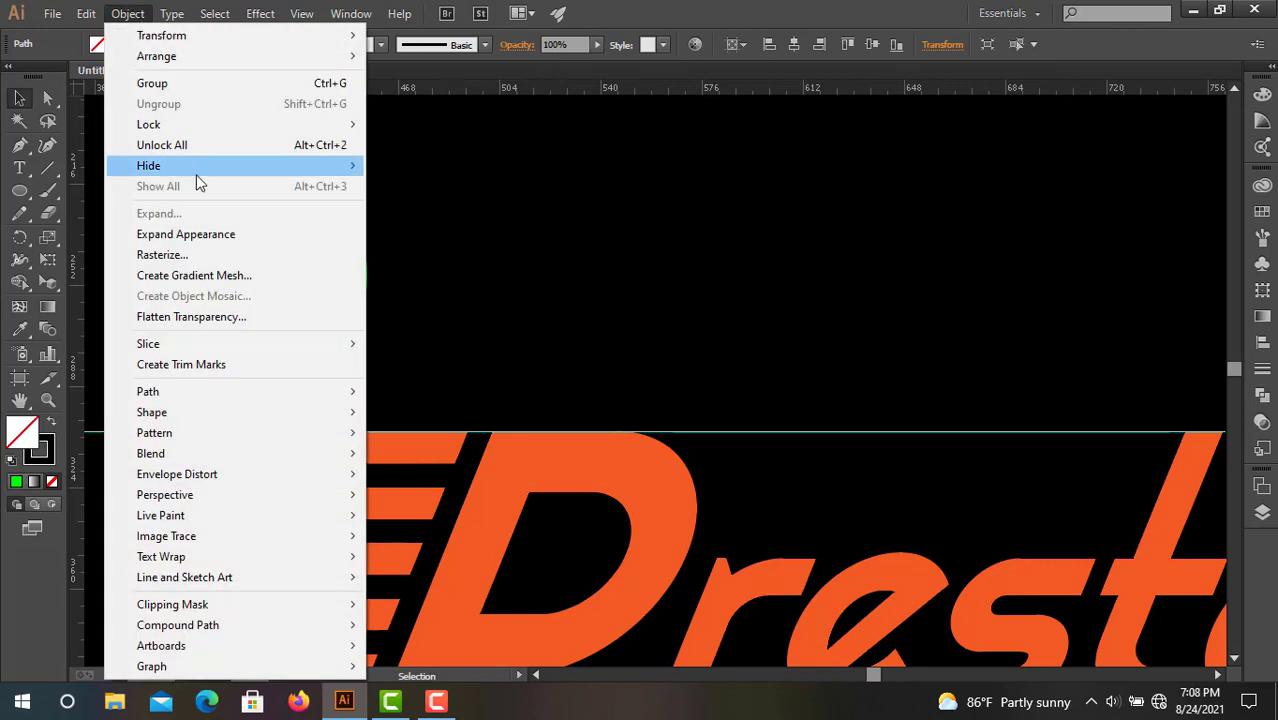
pyautogui.click(180, 232)
pyautogui.click(1262, 395)
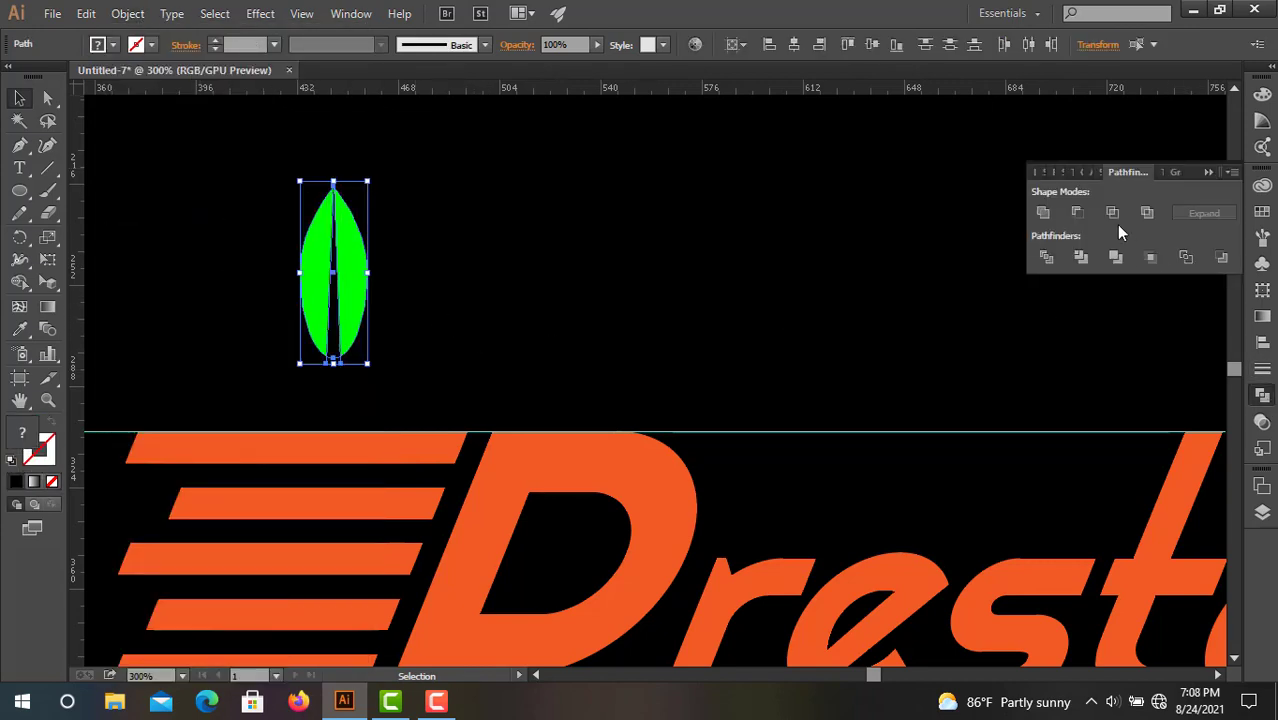
pyautogui.click(1077, 212)
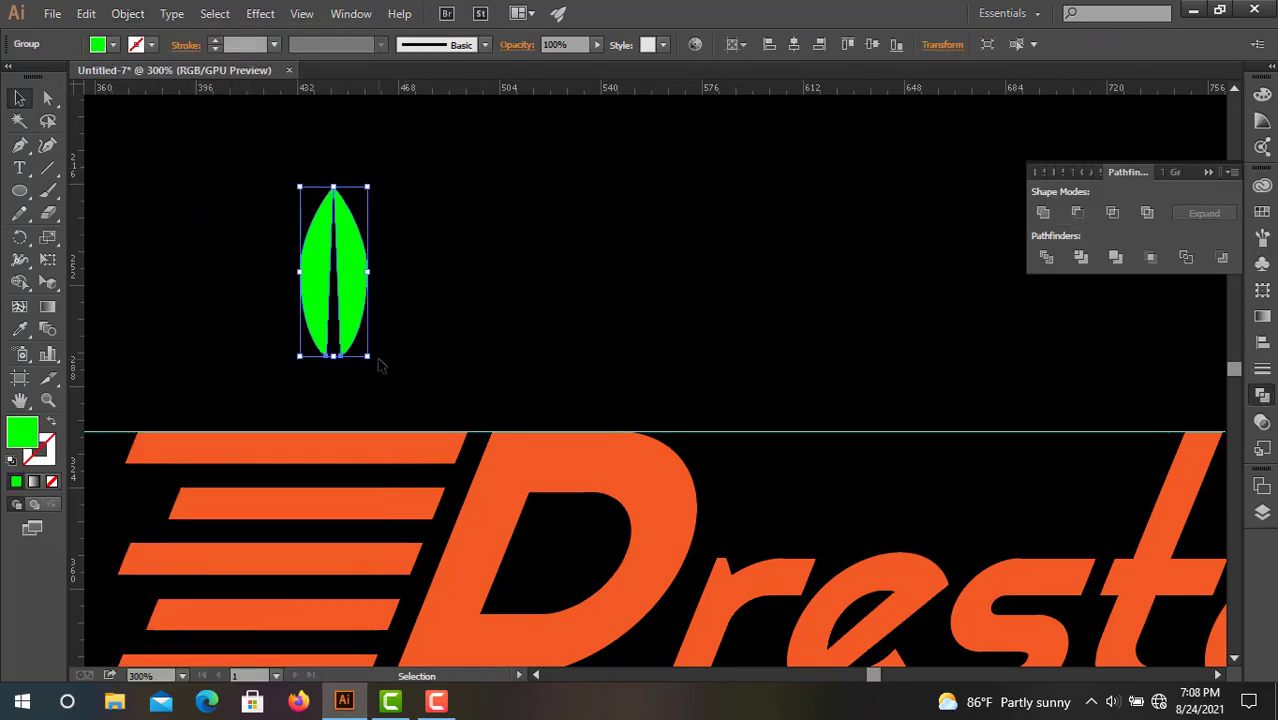
# Scale down the leaf, tilt it to the left and place it on the upper-left corner of the speed stripes
pyautogui.moveTo(367, 187); pyautogui.dragTo(341, 258)
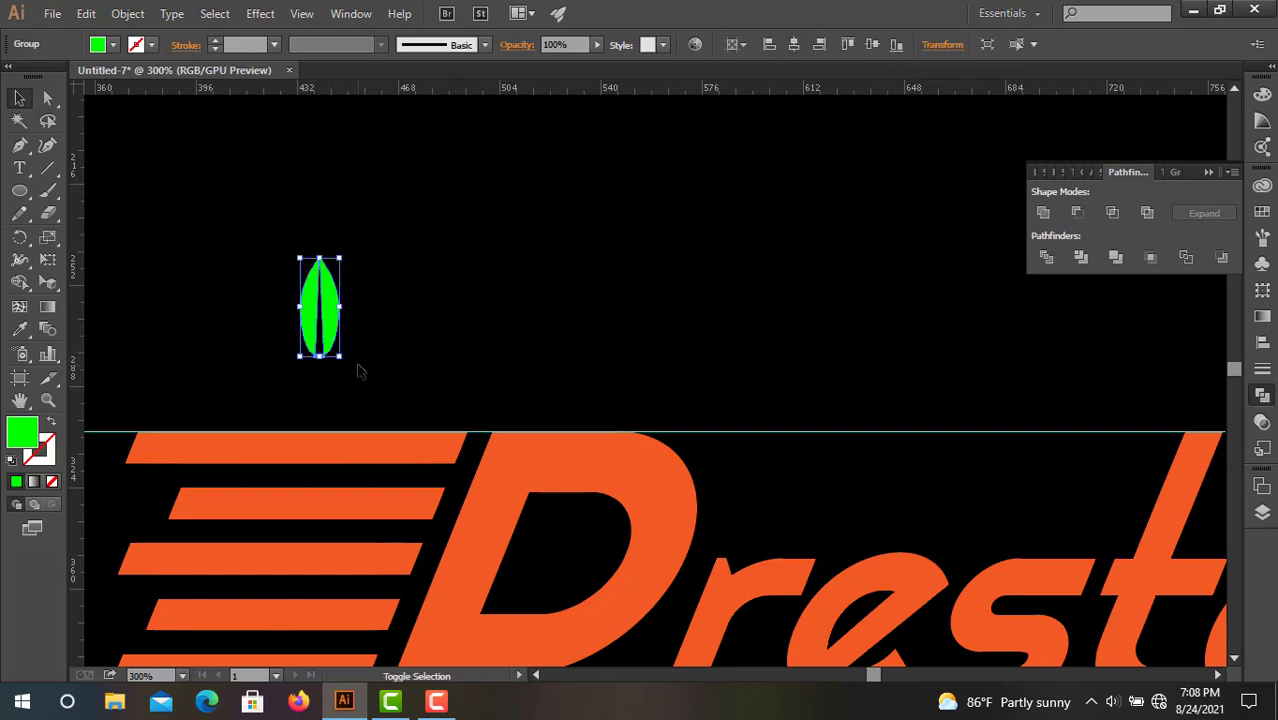
pyautogui.moveTo(347, 361); pyautogui.dragTo(404, 415)
pyautogui.click(222, 366)
pyautogui.hotkey('ctrl', '1')
pyautogui.scroll(1, 521, 487)
pyautogui.moveTo(708, 456); pyautogui.dragTo(616, 384)
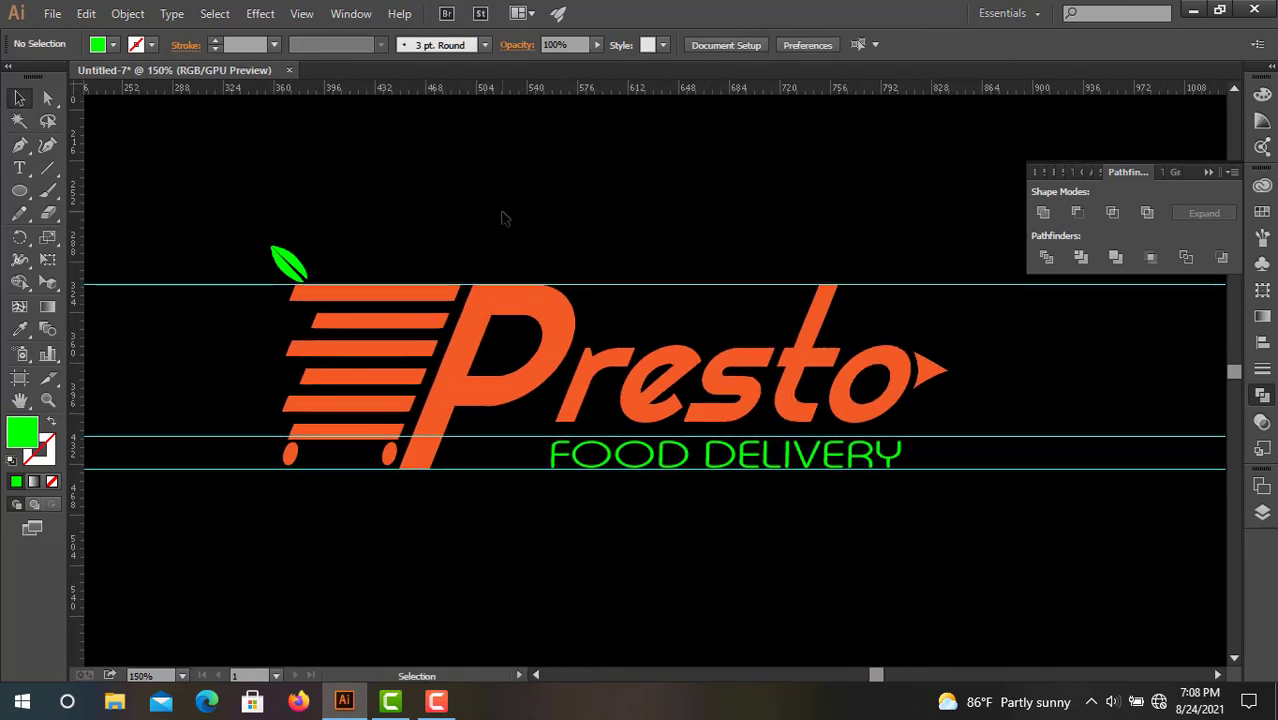
# Unlock the guides and delete all three horizontal guides
pyautogui.scroll(-2, 560, 230)
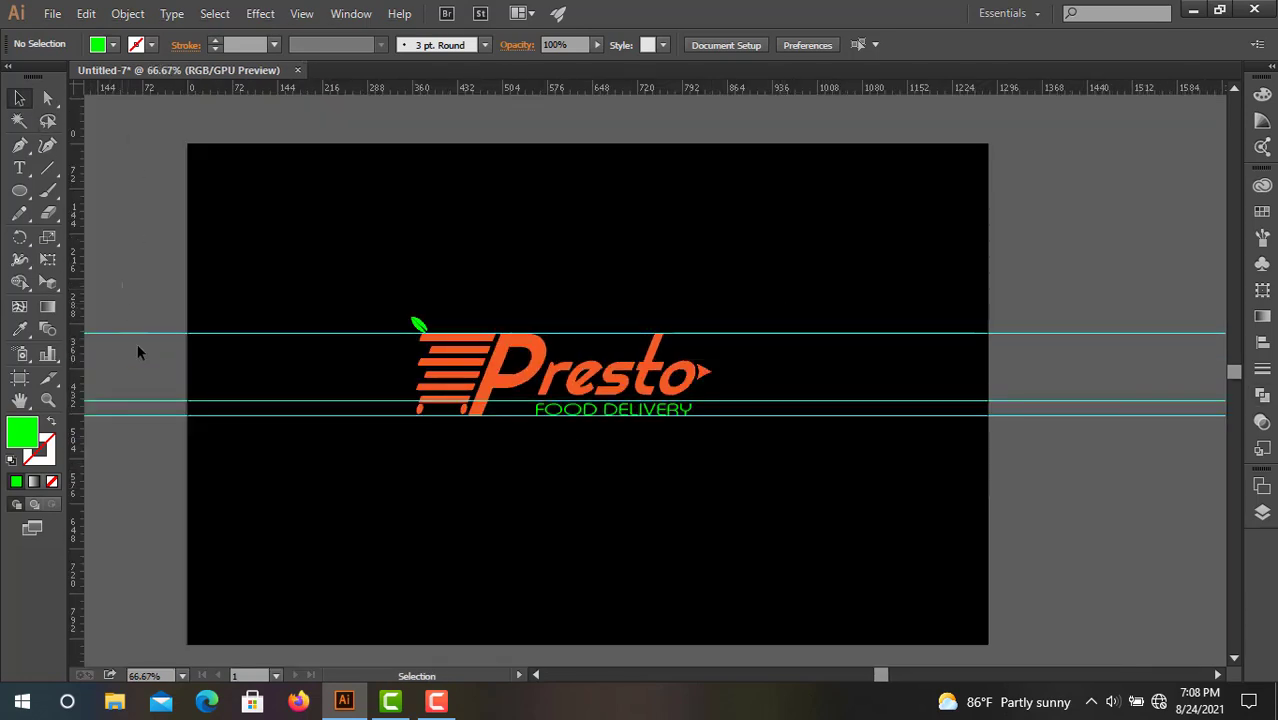
pyautogui.click(131, 16)
pyautogui.click(134, 18)
pyautogui.rightClick(130, 307)
pyautogui.click(212, 476)
pyautogui.moveTo(102, 275); pyautogui.dragTo(153, 443)
pyautogui.press('Delete')
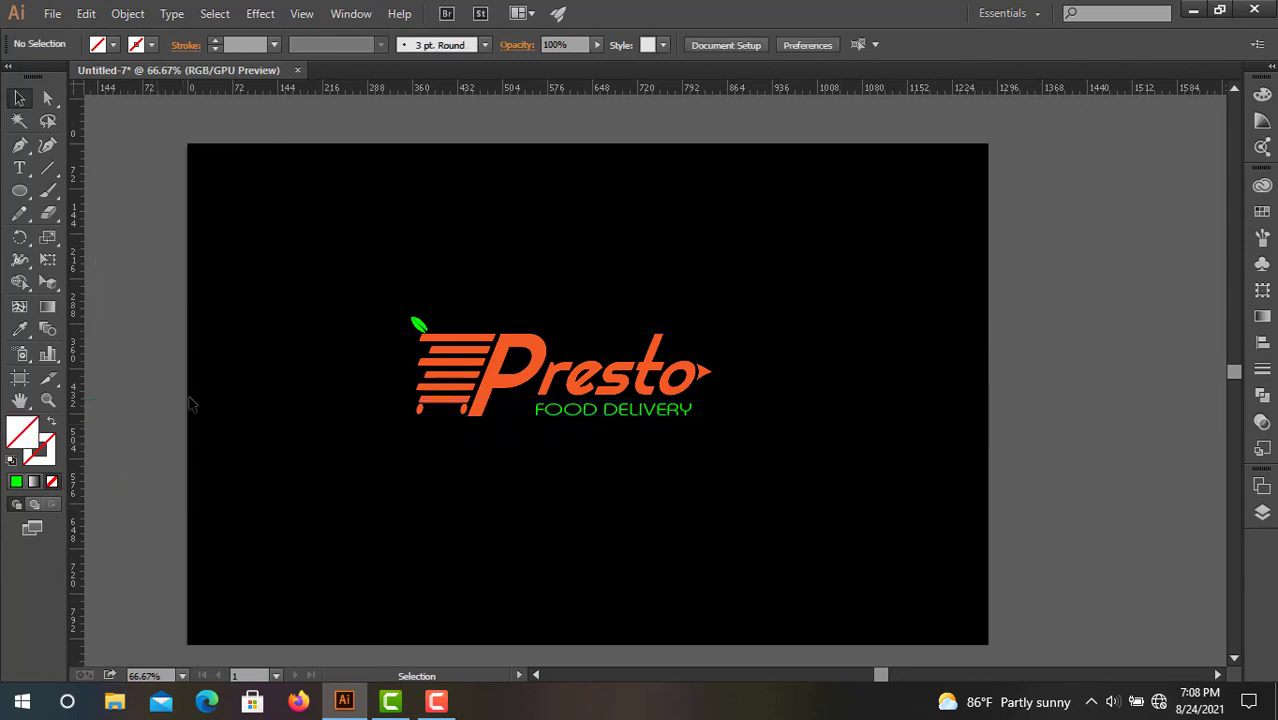
pyautogui.scroll(2, 541, 453)
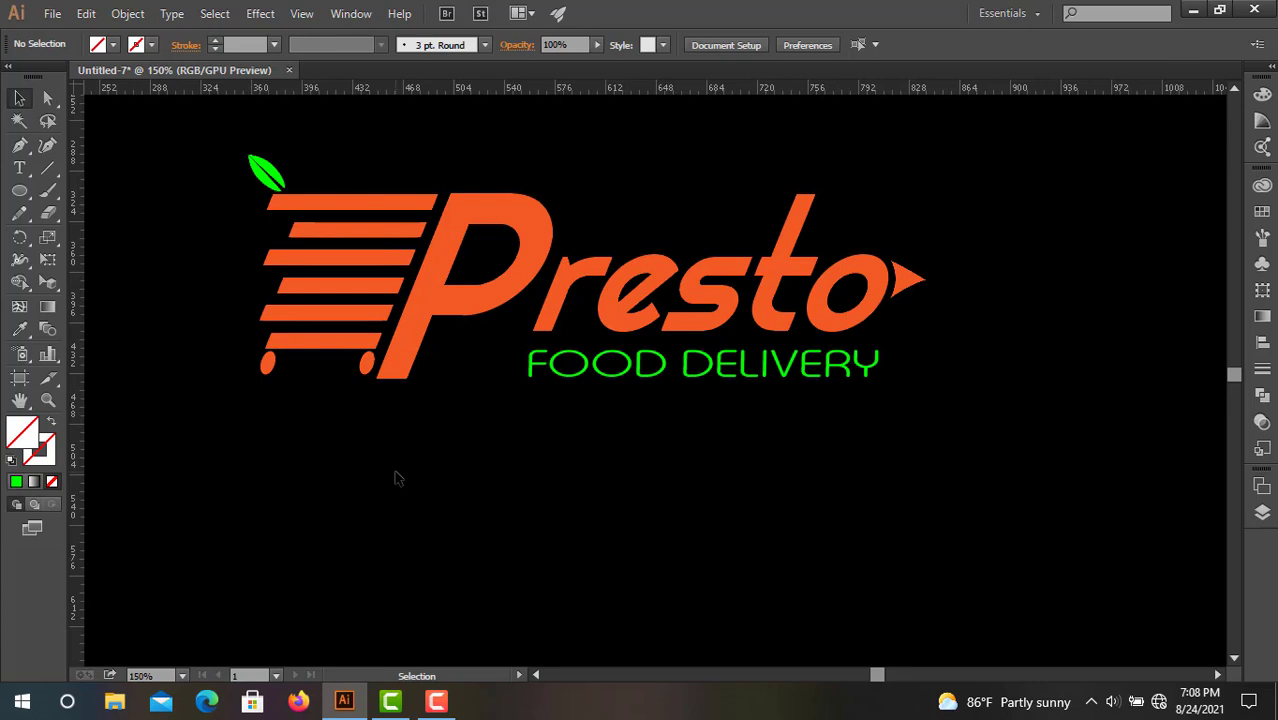
pyautogui.scroll(-1, 590, 316)
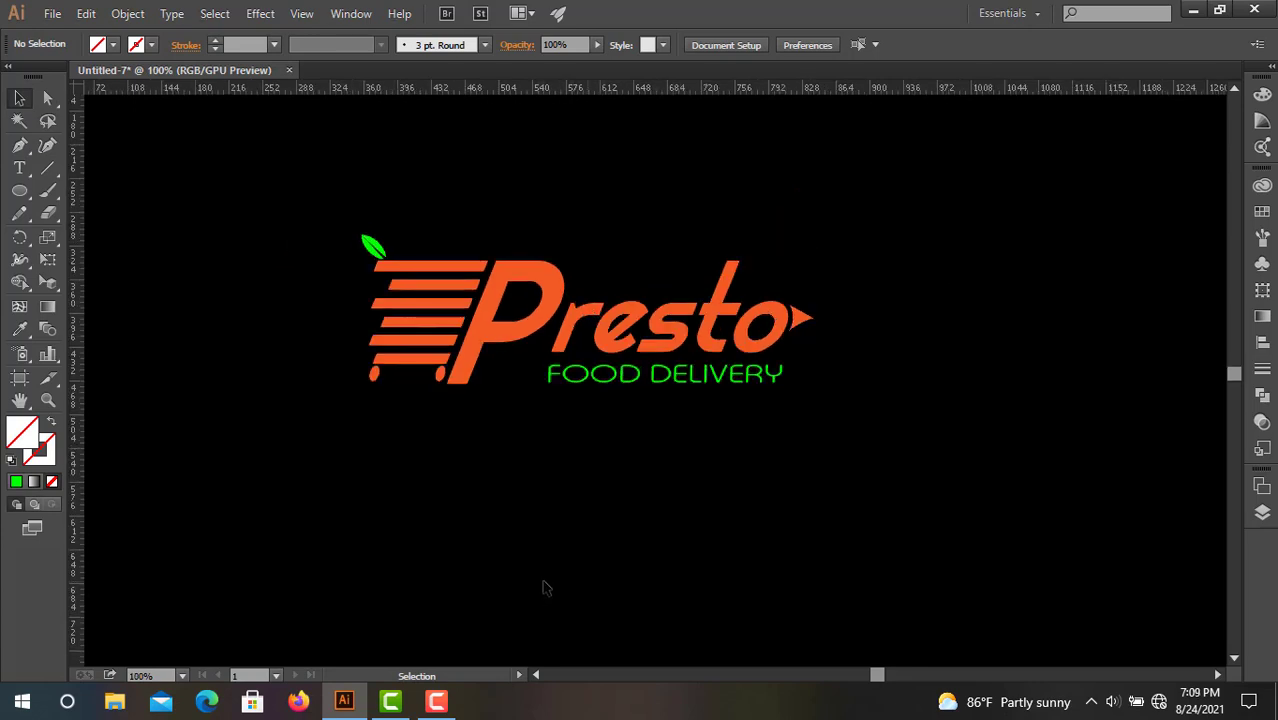
pyautogui.moveTo(736, 89); pyautogui.dragTo(719, 386)
pyautogui.click(885, 422)
pyautogui.click(448, 268)
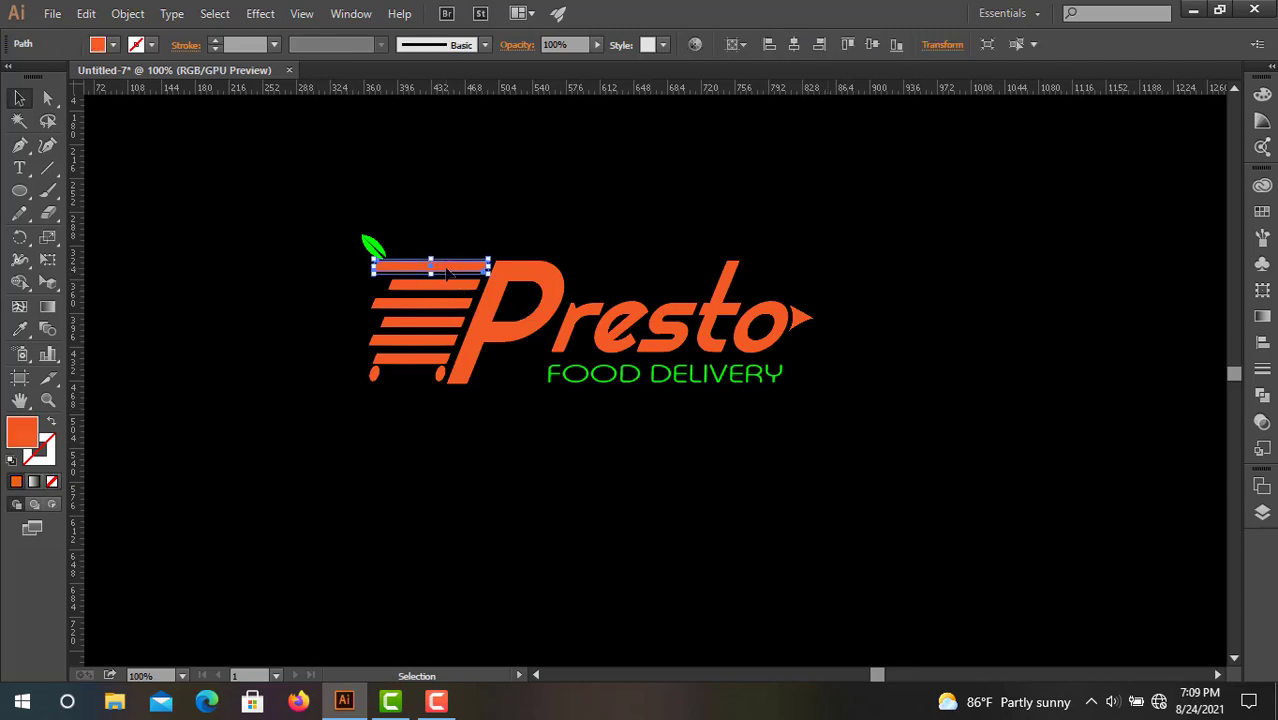
pyautogui.click(1006, 43)
pyautogui.click(900, 236)
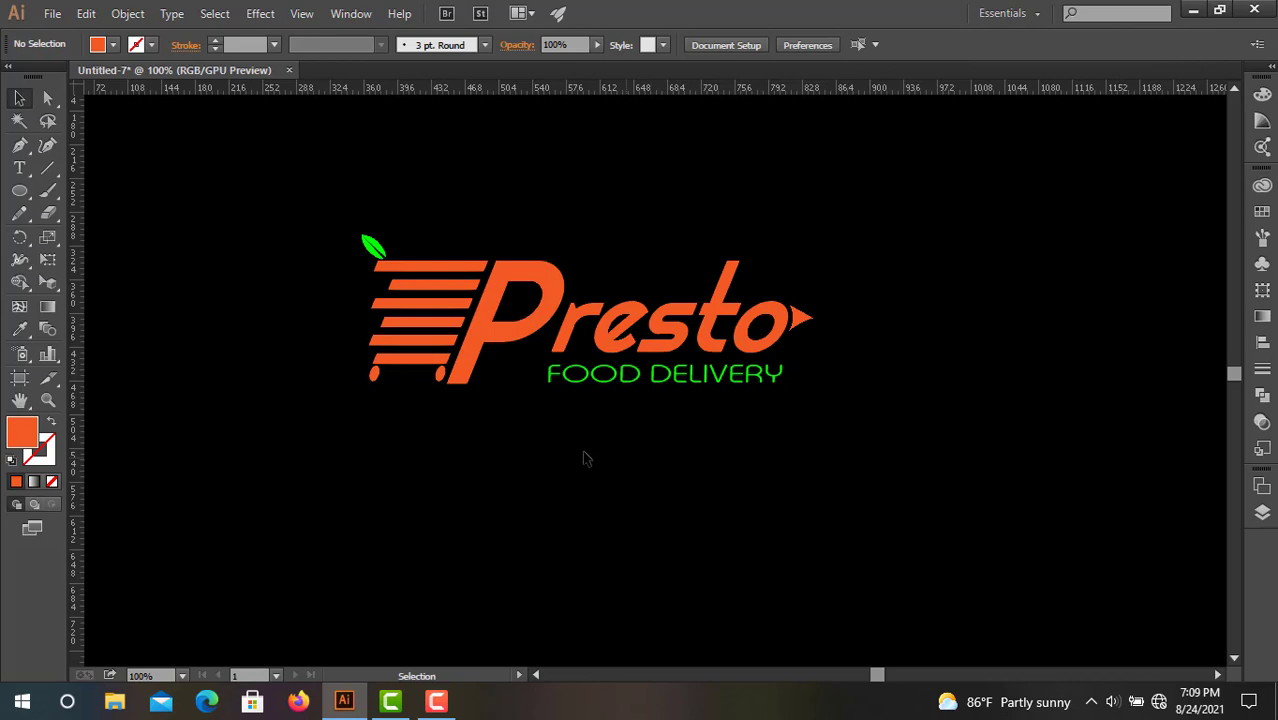
# Group the six speed stripes and fill the group with the white-to-black linear gradient
pyautogui.moveTo(420, 248); pyautogui.dragTo(414, 368)
pyautogui.rightClick(437, 276)
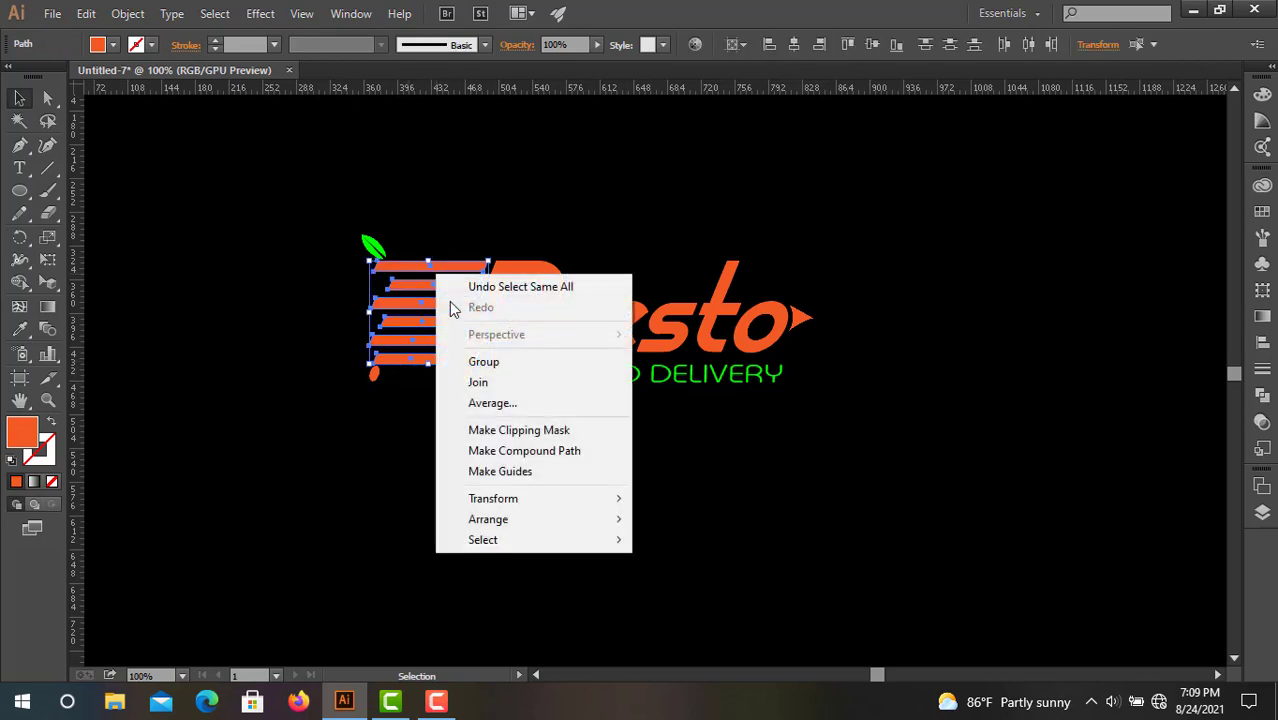
pyautogui.click(505, 372)
pyautogui.click(113, 44)
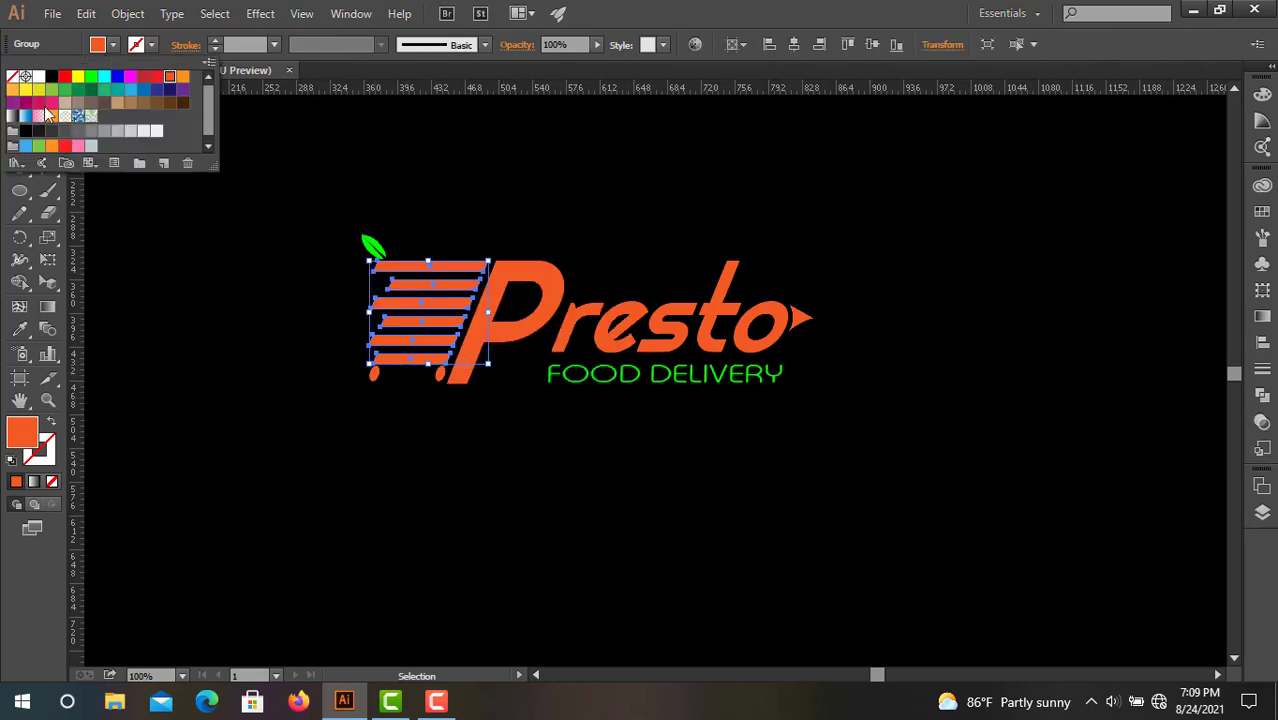
pyautogui.click(45, 114)
pyautogui.click(366, 460)
pyautogui.click(380, 472)
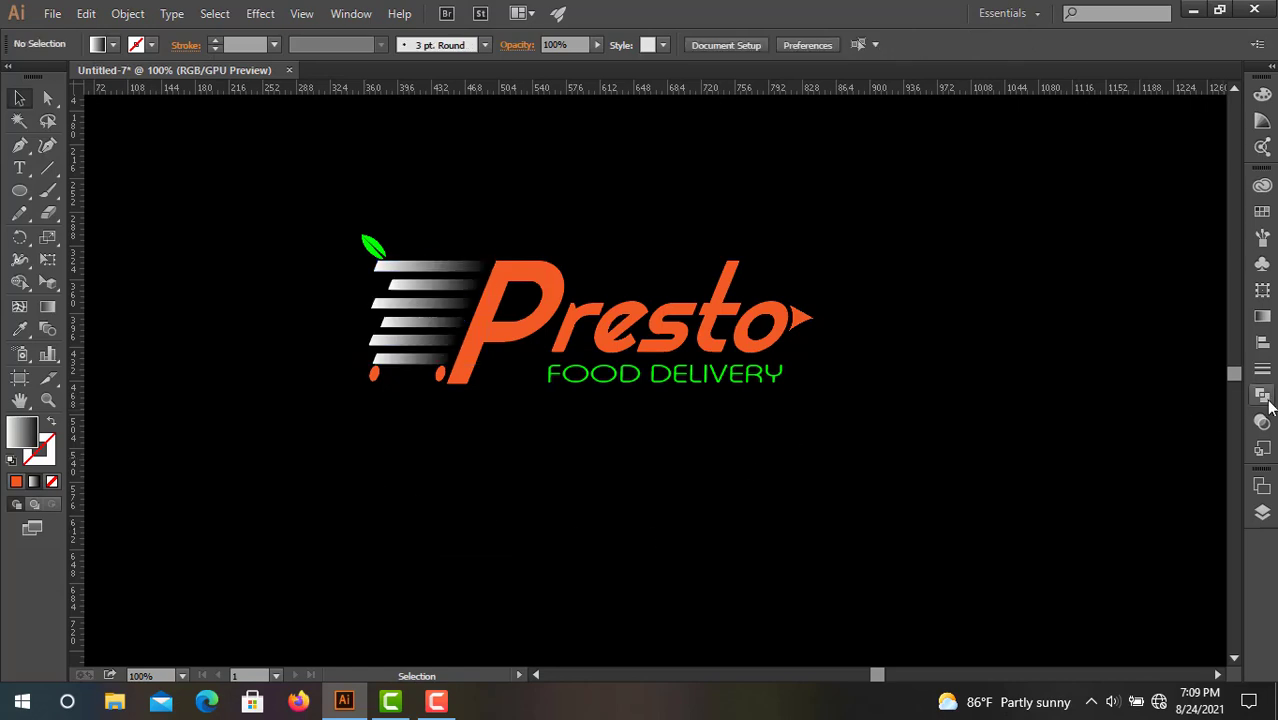
# Change the white stop of the speed stripes' gradient to orange
pyautogui.click(1262, 317)
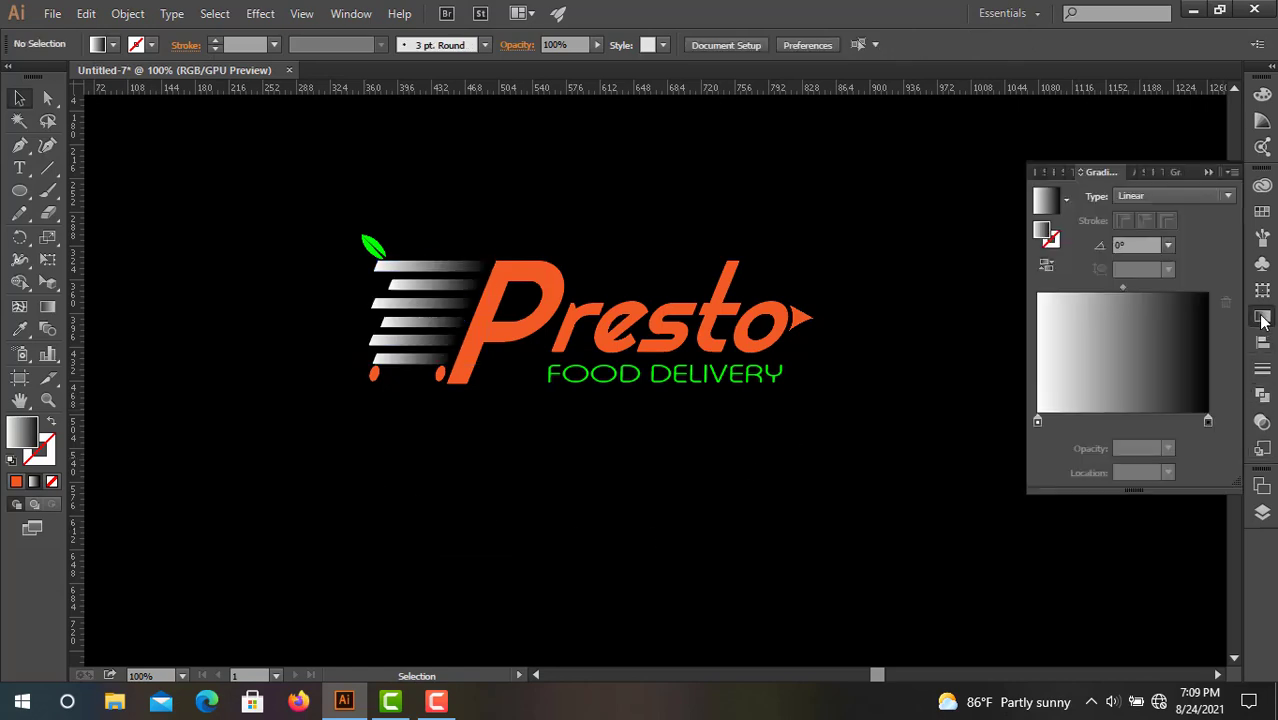
pyautogui.doubleClick(1037, 421)
pyautogui.click(1121, 481)
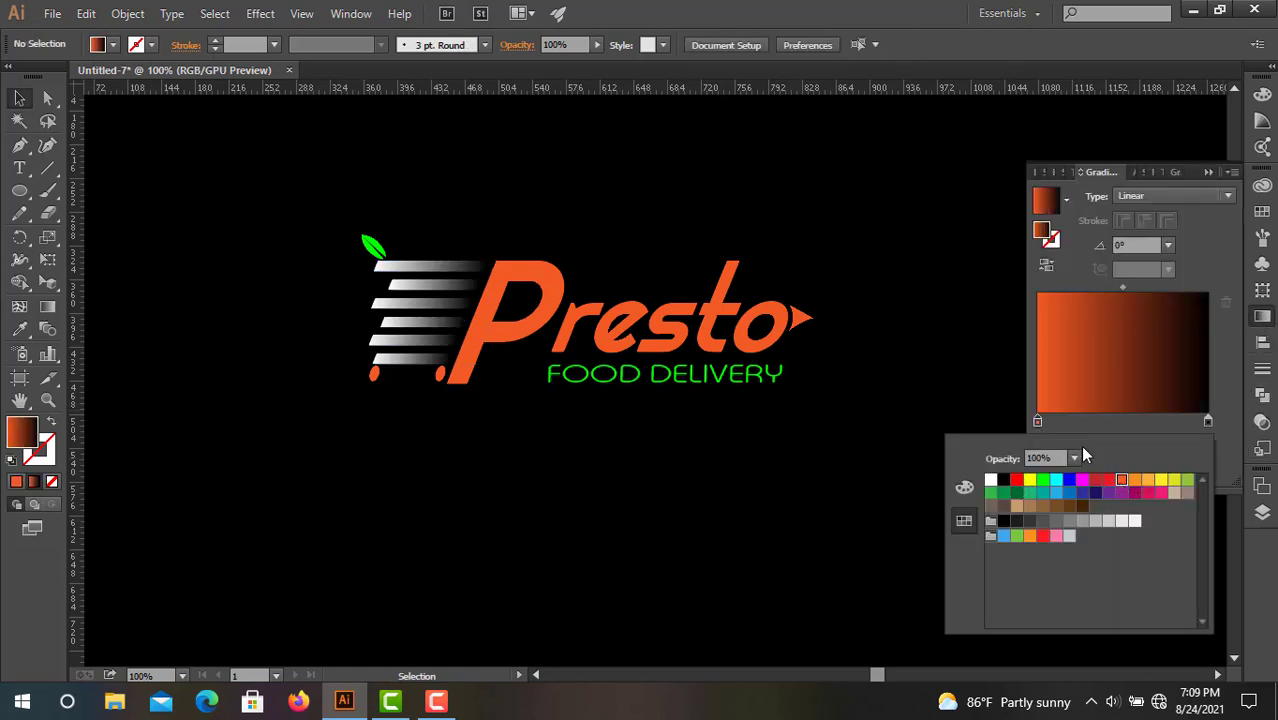
pyautogui.click(432, 271)
pyautogui.doubleClick(1037, 422)
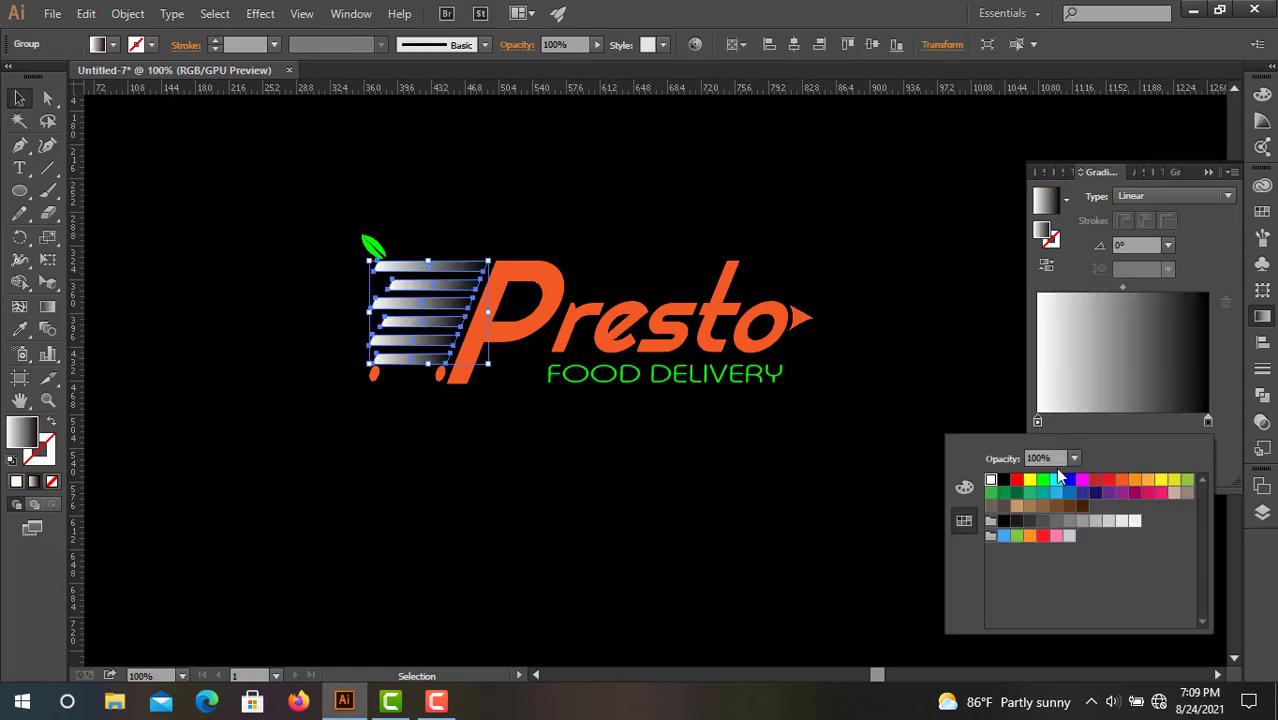
pyautogui.click(1121, 481)
pyautogui.click(836, 456)
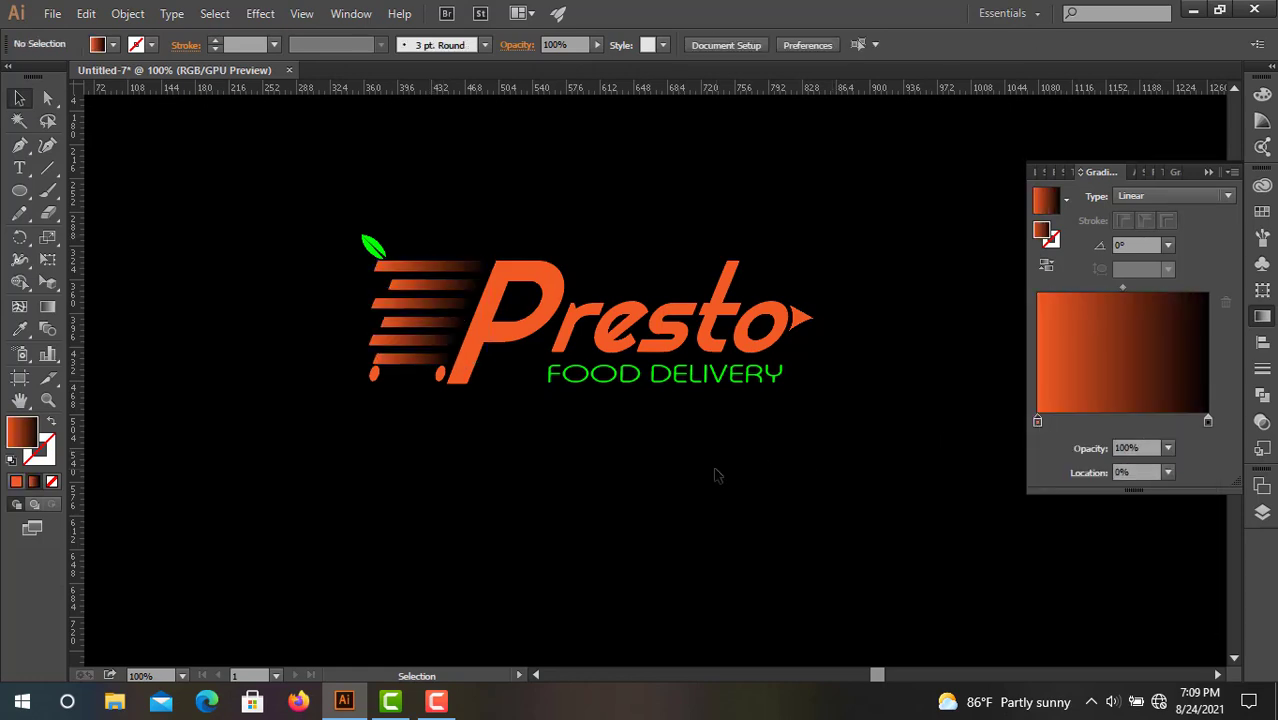
# Swap the stops of the stripe group's gradient so it runs from black to orange toward the letter P
pyautogui.moveTo(1039, 422); pyautogui.dragTo(1129, 424)
pyautogui.moveTo(1208, 422); pyautogui.dragTo(1036, 430)
pyautogui.moveTo(1129, 424); pyautogui.dragTo(1208, 421)
pyautogui.click(472, 285)
pyautogui.click(1037, 421)
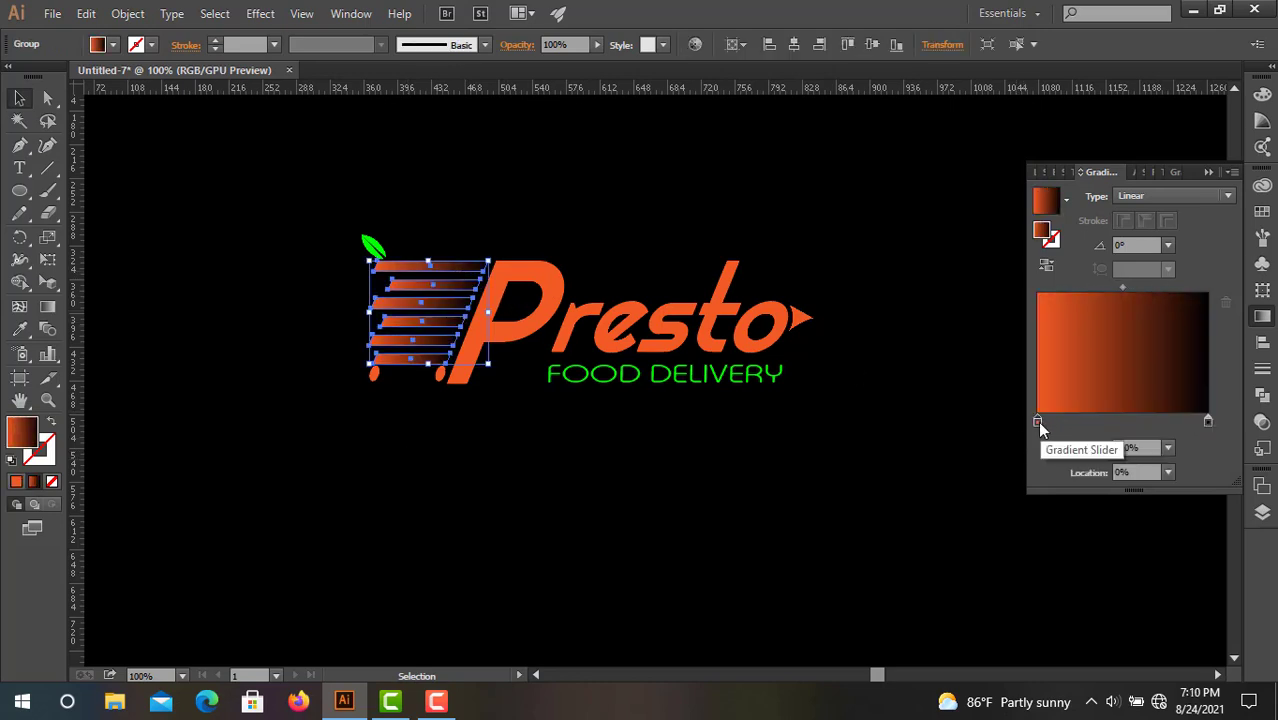
pyautogui.moveTo(1038, 422); pyautogui.dragTo(1121, 424)
pyautogui.moveTo(1208, 422); pyautogui.dragTo(999, 420)
pyautogui.moveTo(1120, 424); pyautogui.dragTo(1232, 421)
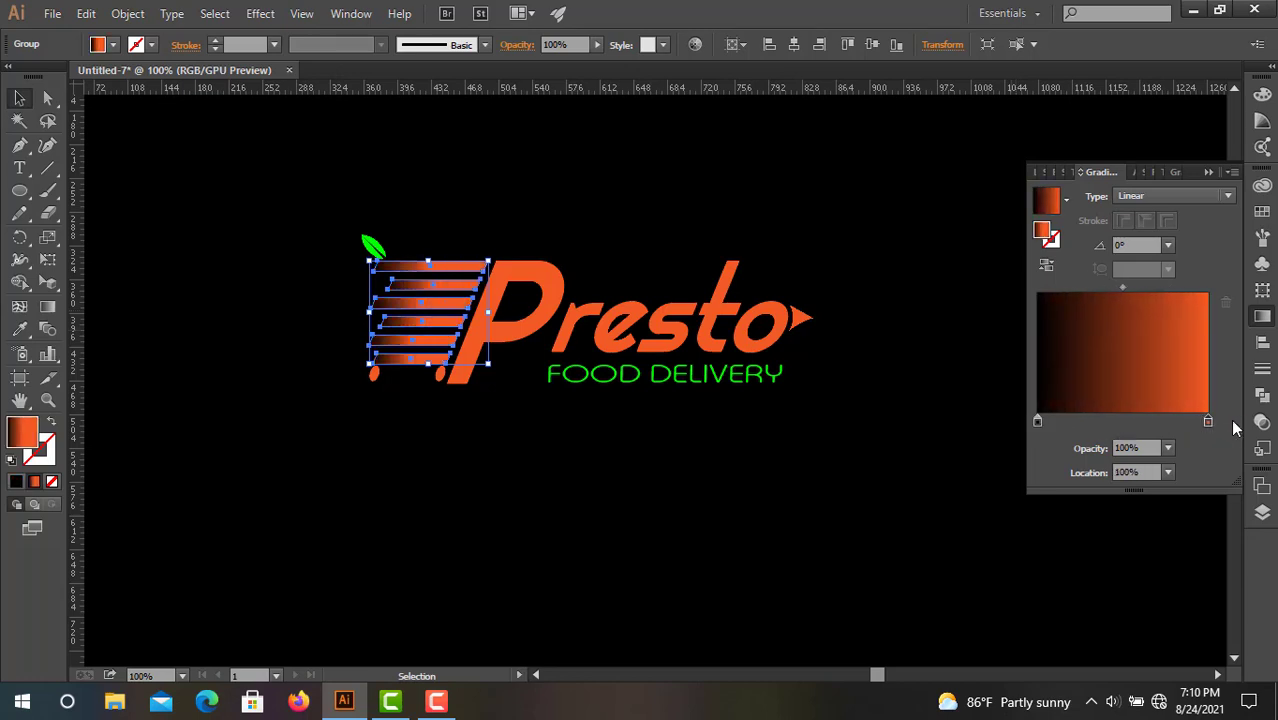
pyautogui.click(617, 460)
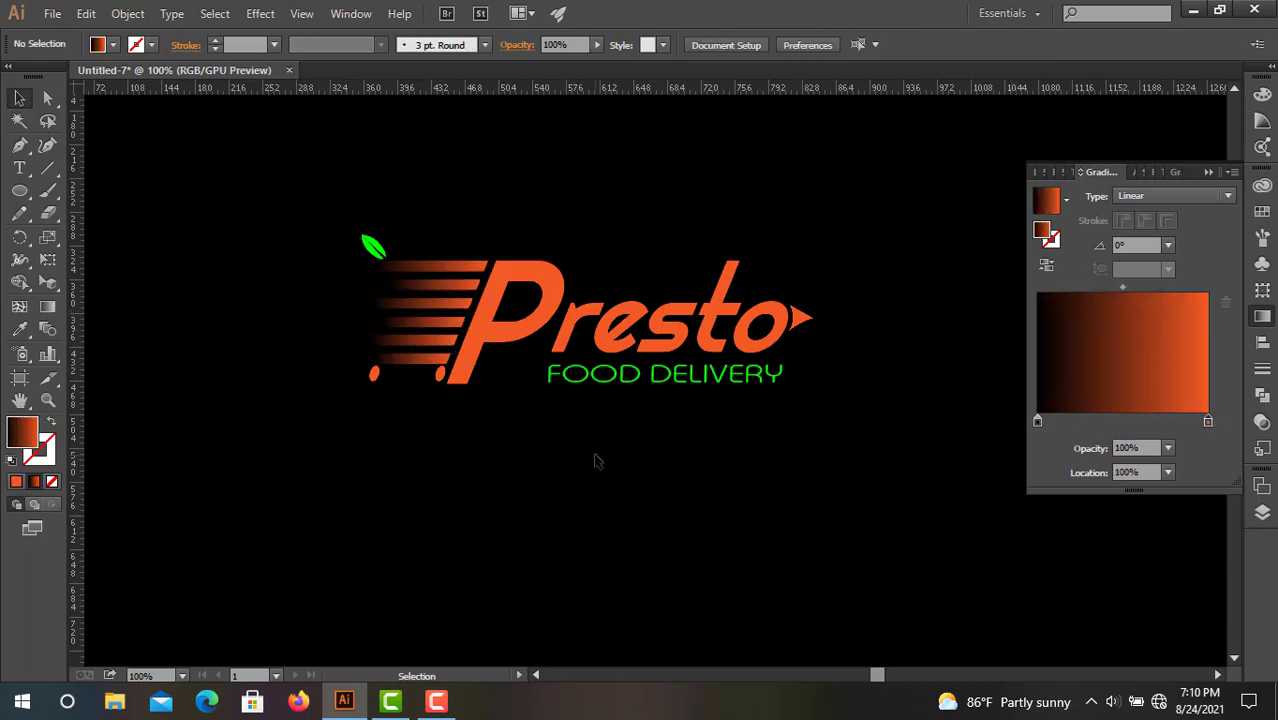
# Undo the accidental move of the FOOD DELIVERY tagline
pyautogui.scroll(2, 417, 391)
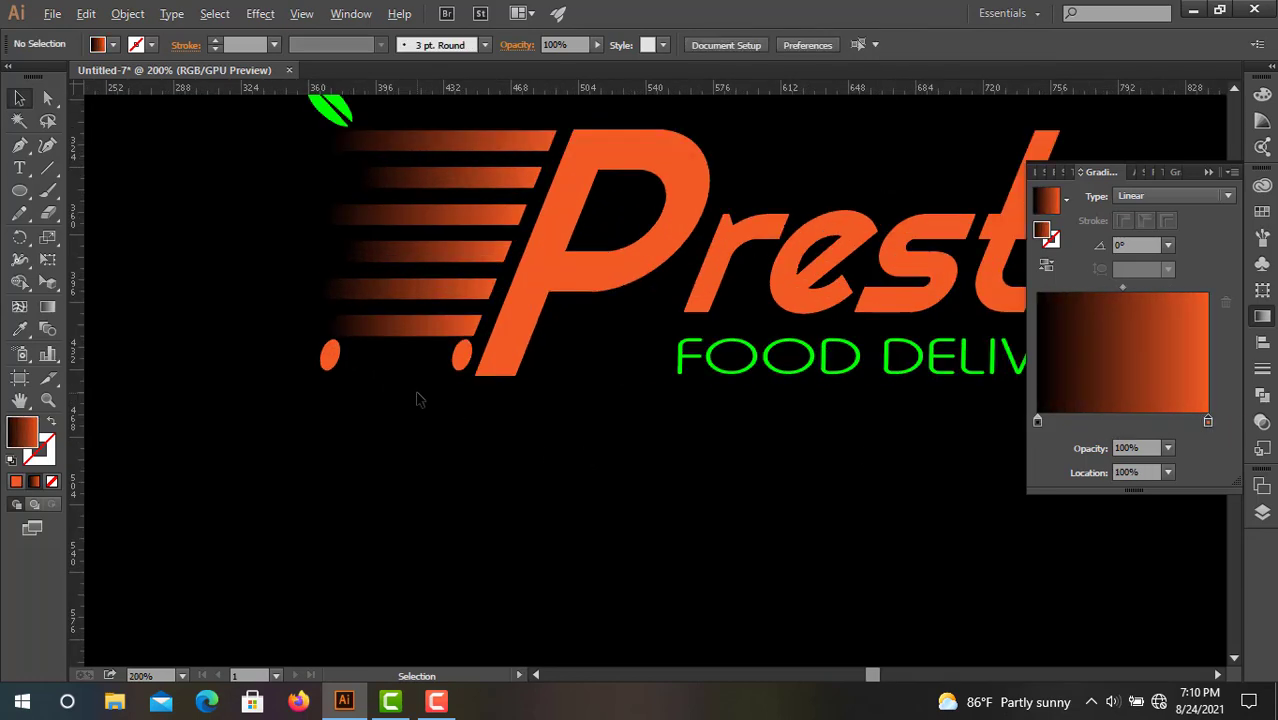
pyautogui.scroll(-2, 422, 405)
pyautogui.scroll(2, 651, 384)
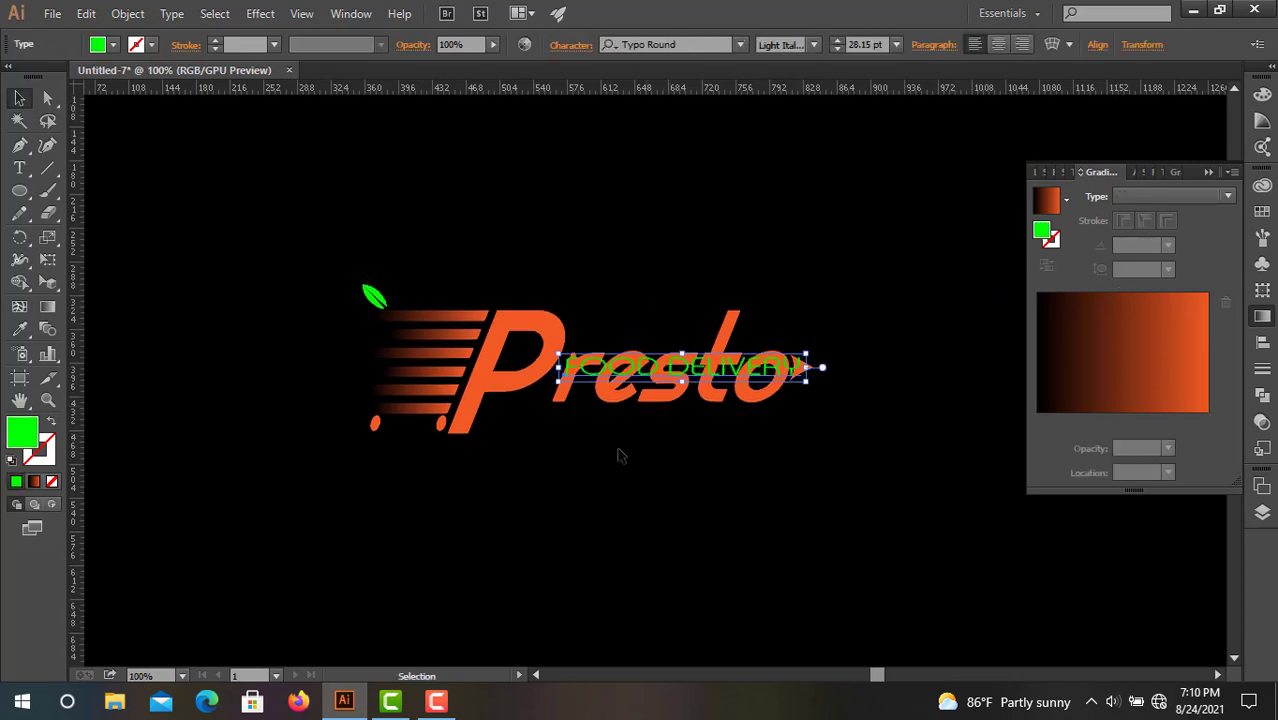
pyautogui.hotkey('ctrl', 'z')
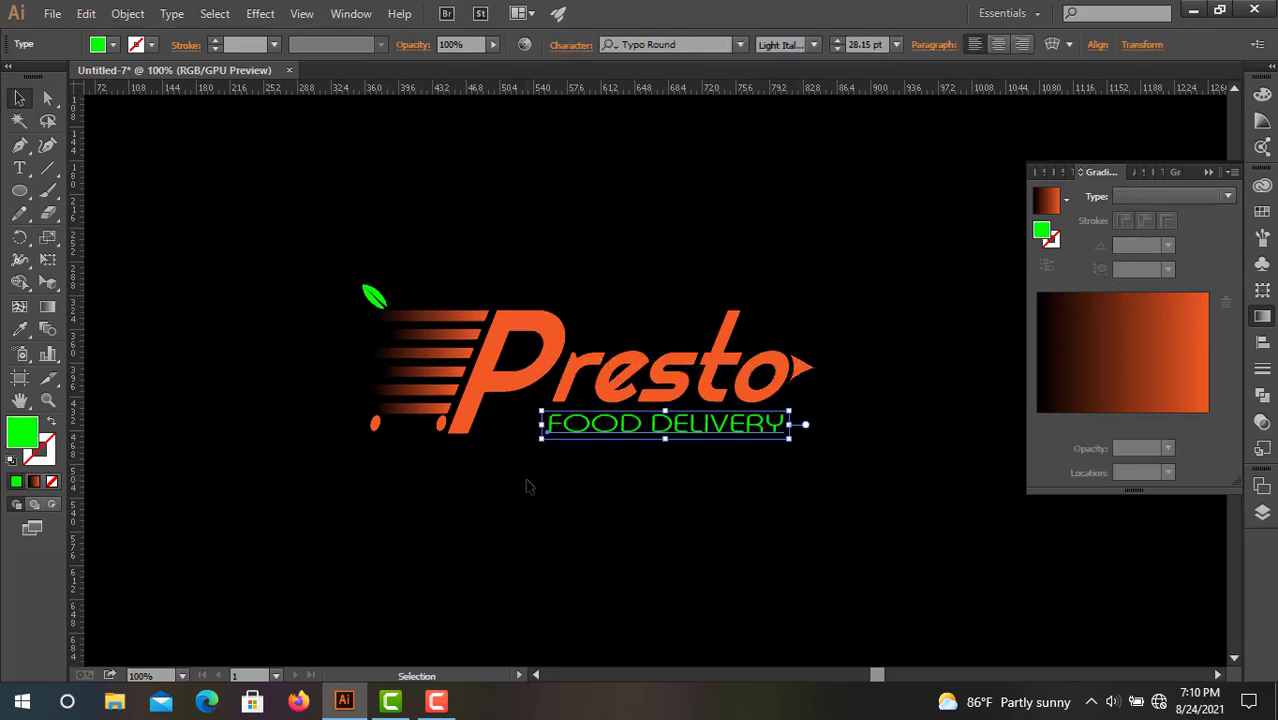
# Enlarge the cart wheel next to the P into a rounder ellipse and fit it just below the lowest stripe
pyautogui.click(438, 424)
pyautogui.scroll(3, 418, 458)
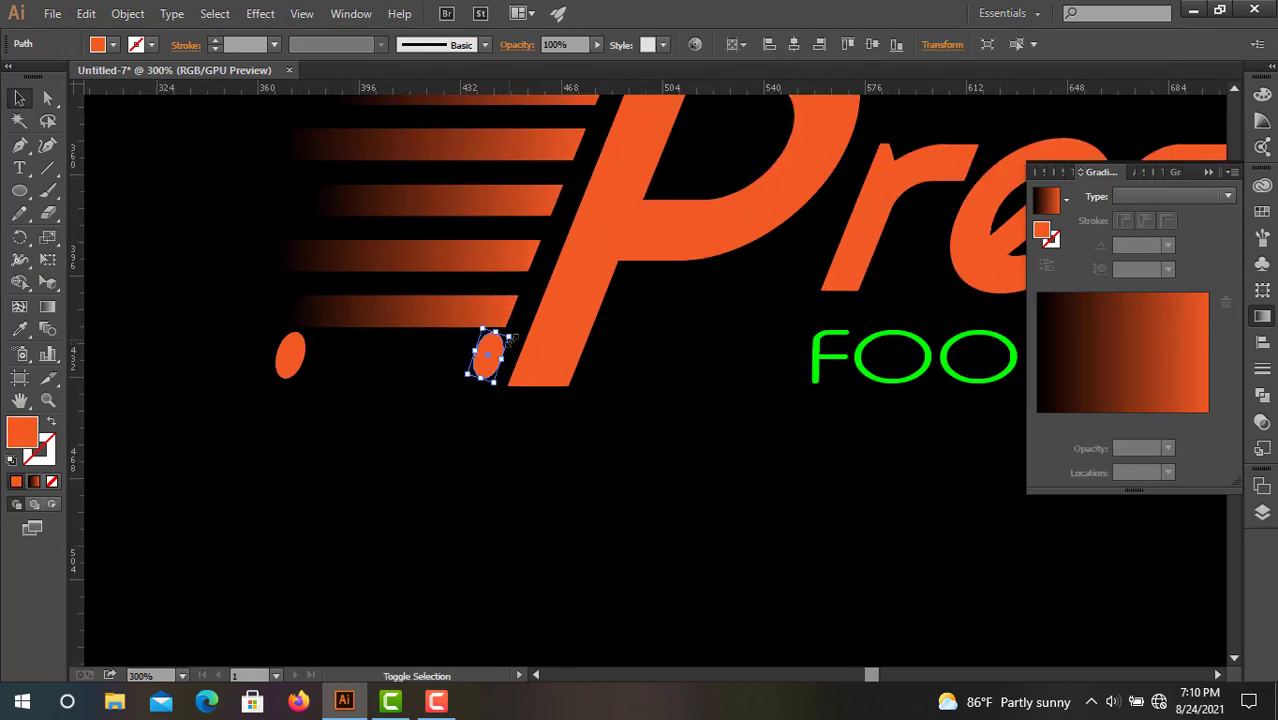
pyautogui.moveTo(509, 337); pyautogui.dragTo(554, 318)
pyautogui.moveTo(501, 347); pyautogui.dragTo(480, 378)
pyautogui.click(445, 438)
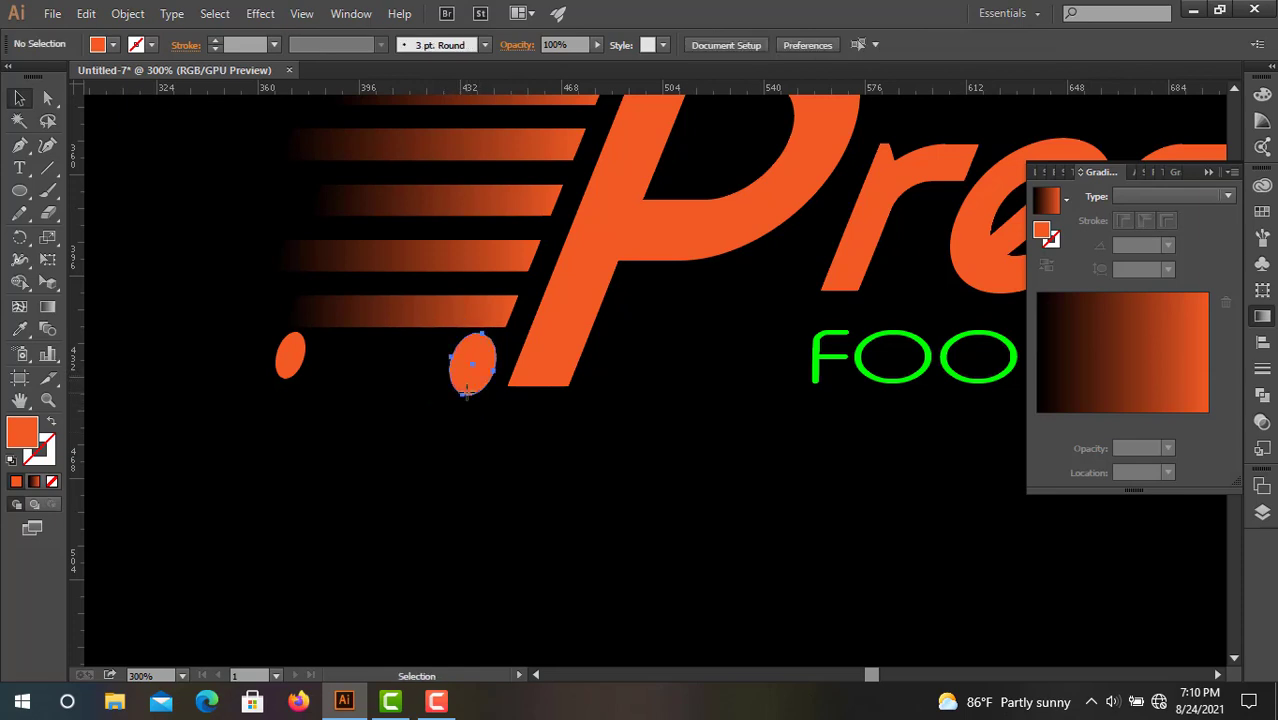
pyautogui.click(466, 391)
pyautogui.moveTo(482, 333); pyautogui.dragTo(479, 343)
pyautogui.moveTo(475, 366); pyautogui.dragTo(481, 360)
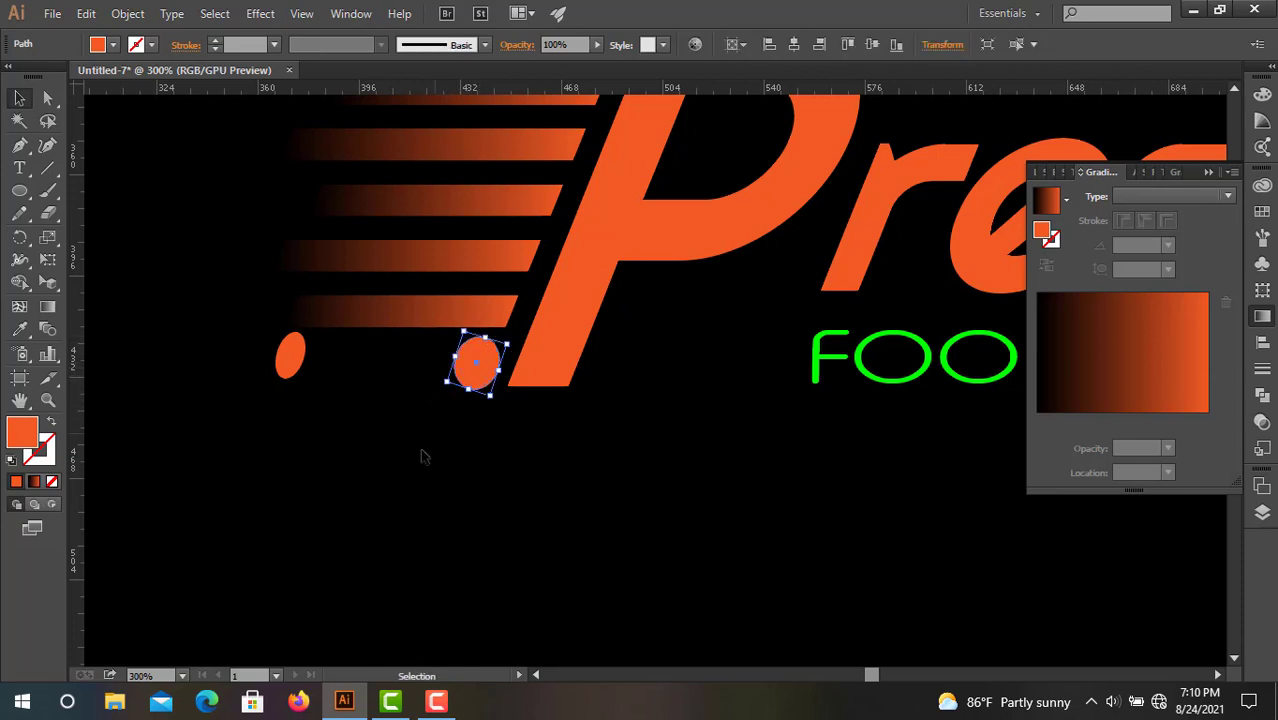
# Replace the small left wheel with a copy of the enlarged wheel
pyautogui.press('Delete')
pyautogui.click(295, 366)
pyautogui.moveTo(295, 366)
pyautogui.mouseDown()
pyautogui.moveTo(458, 370)
pyautogui.moveTo(300, 366)
pyautogui.mouseUp()
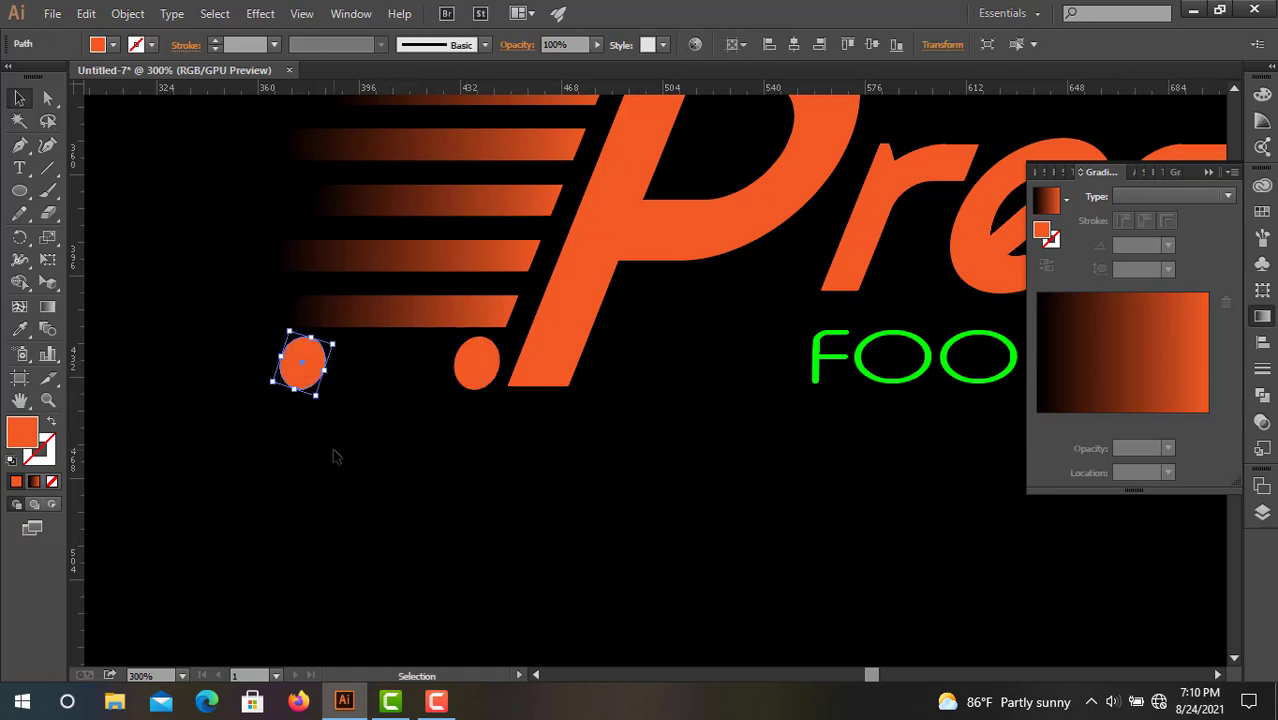
# Align the two cart wheels by their vertical centers
pyautogui.keyDown('shift'); pyautogui.click(480, 377); pyautogui.keyUp('shift')
pyautogui.click(735, 43)
pyautogui.click(775, 86)
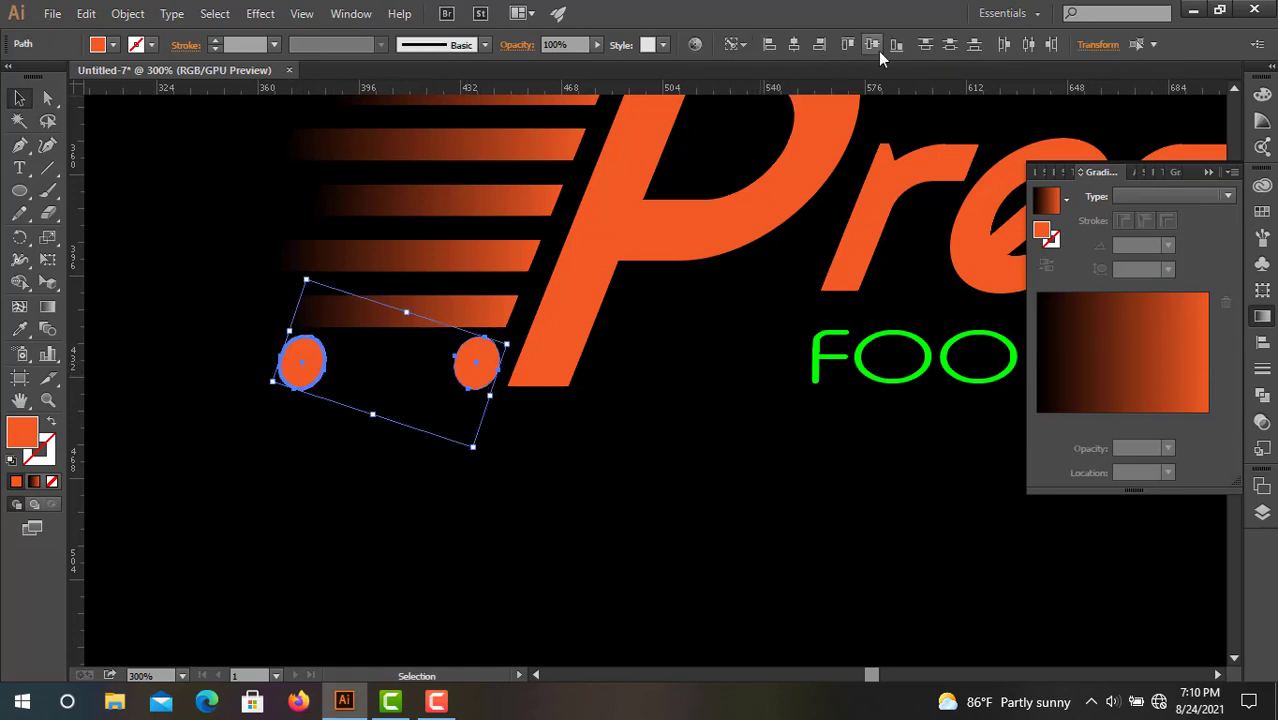
pyautogui.click(672, 412)
# Review the finished logo centered and enlarged in full-screen mode
pyautogui.hotkey('ctrl', '1')
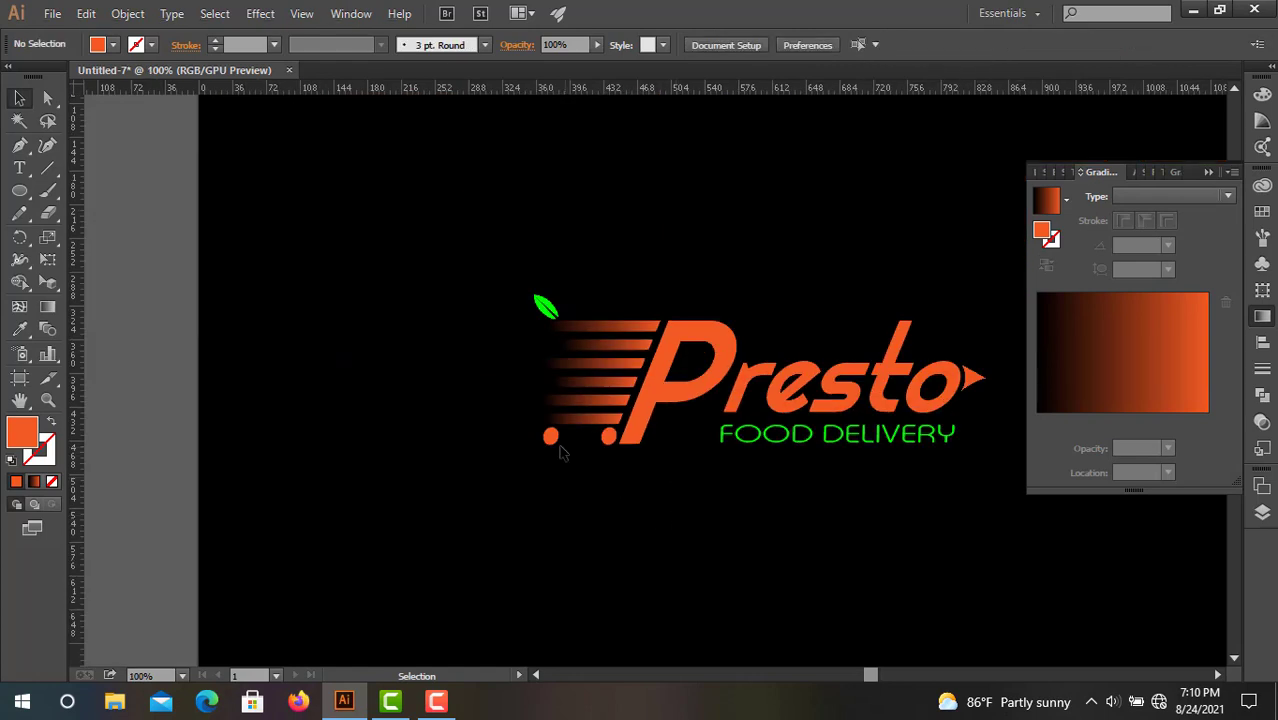
pyautogui.scroll(-2, 1004, 522)
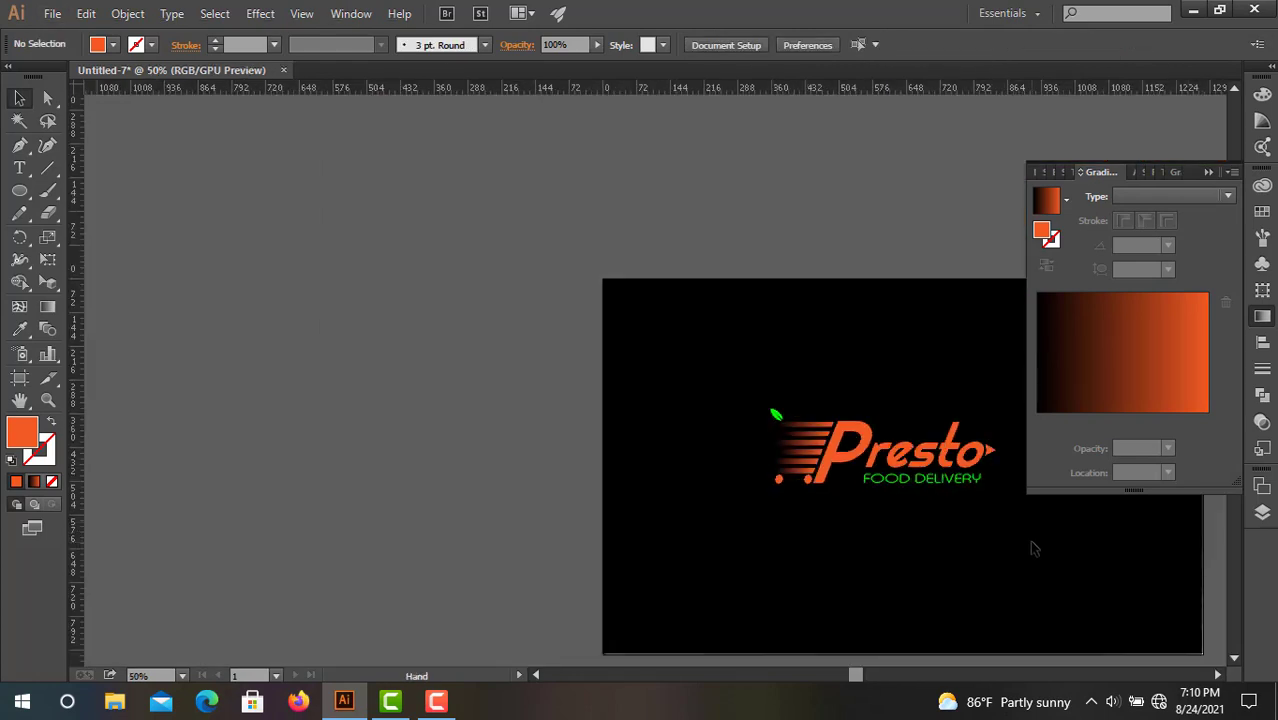
pyautogui.moveTo(1033, 547); pyautogui.dragTo(628, 478)
pyautogui.scroll(1, 484, 442)
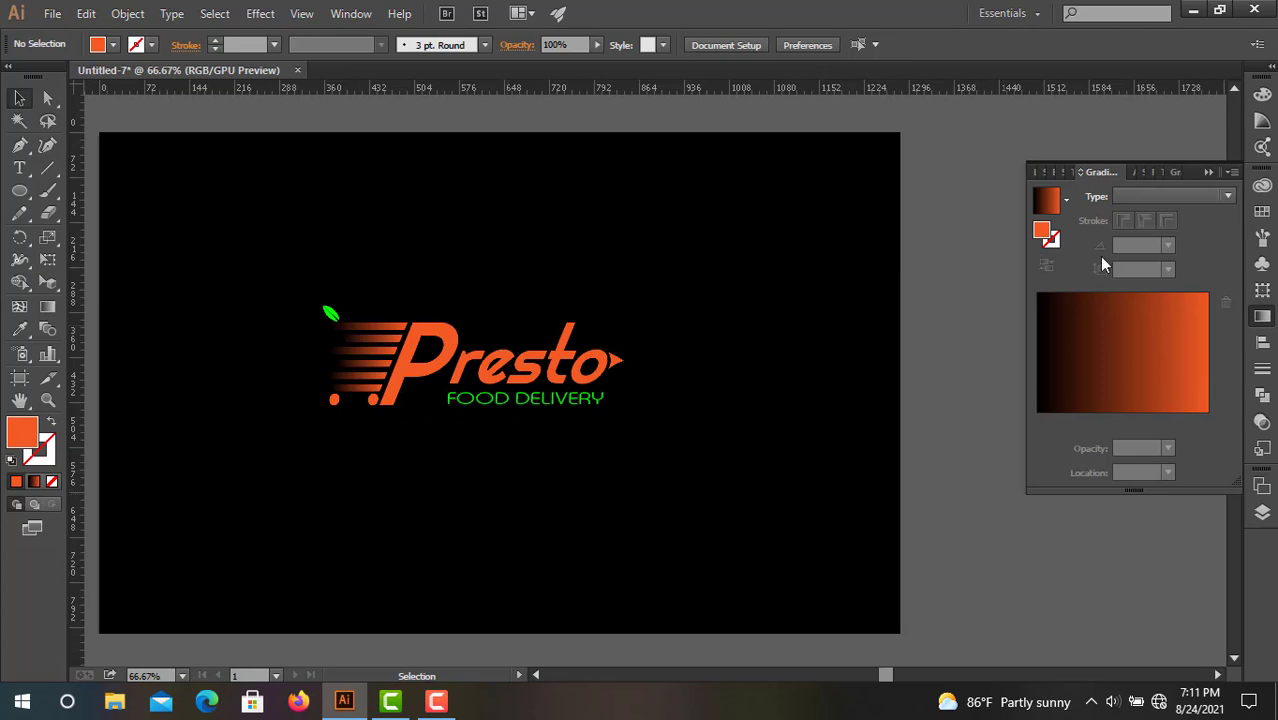
pyautogui.click(1208, 173)
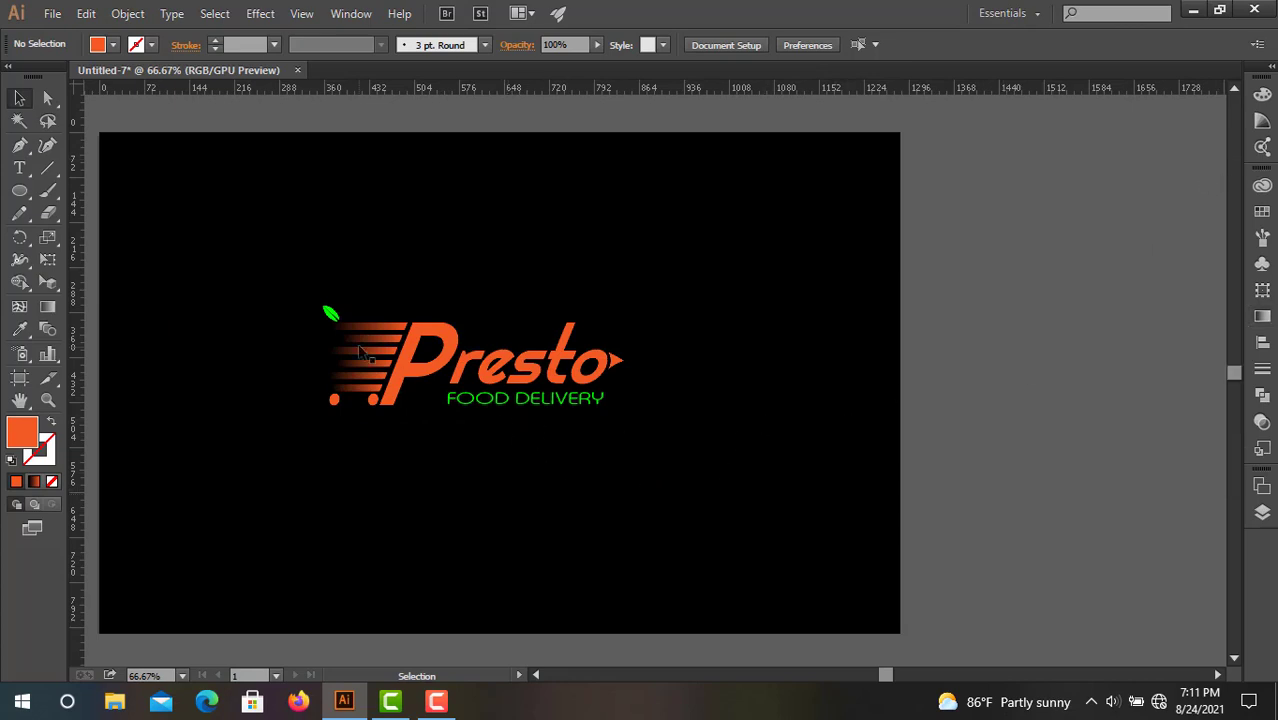
pyautogui.scroll(1, 362, 350)
pyautogui.press('f')
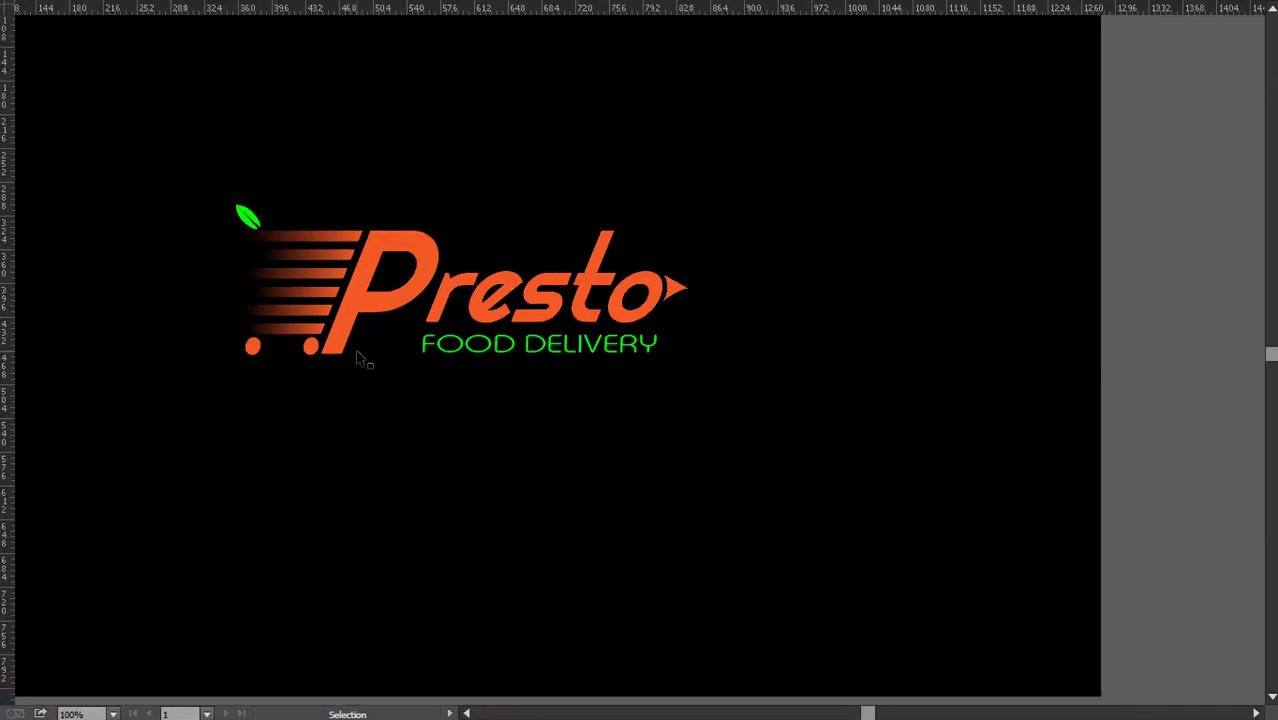
pyautogui.press('f')
pyautogui.press('f')
pyautogui.press('f')
pyautogui.moveTo(581, 350); pyautogui.dragTo(871, 406)
pyautogui.scroll(2, 717, 370)
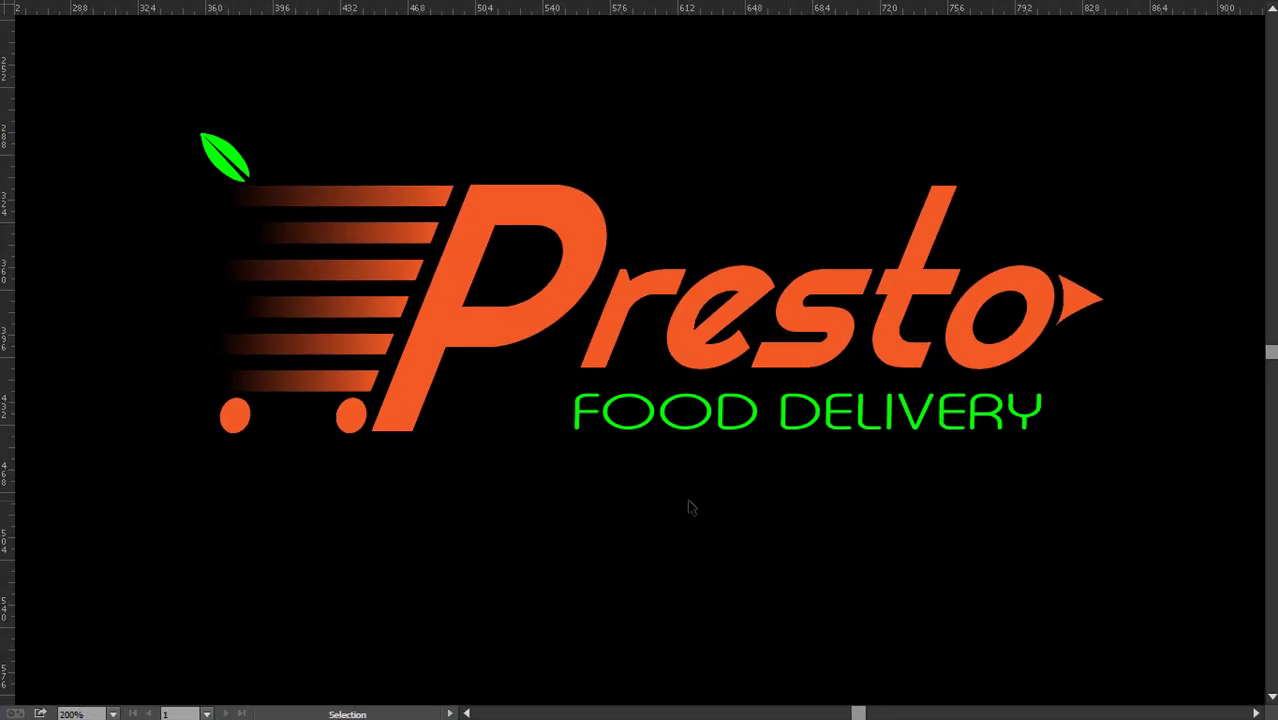